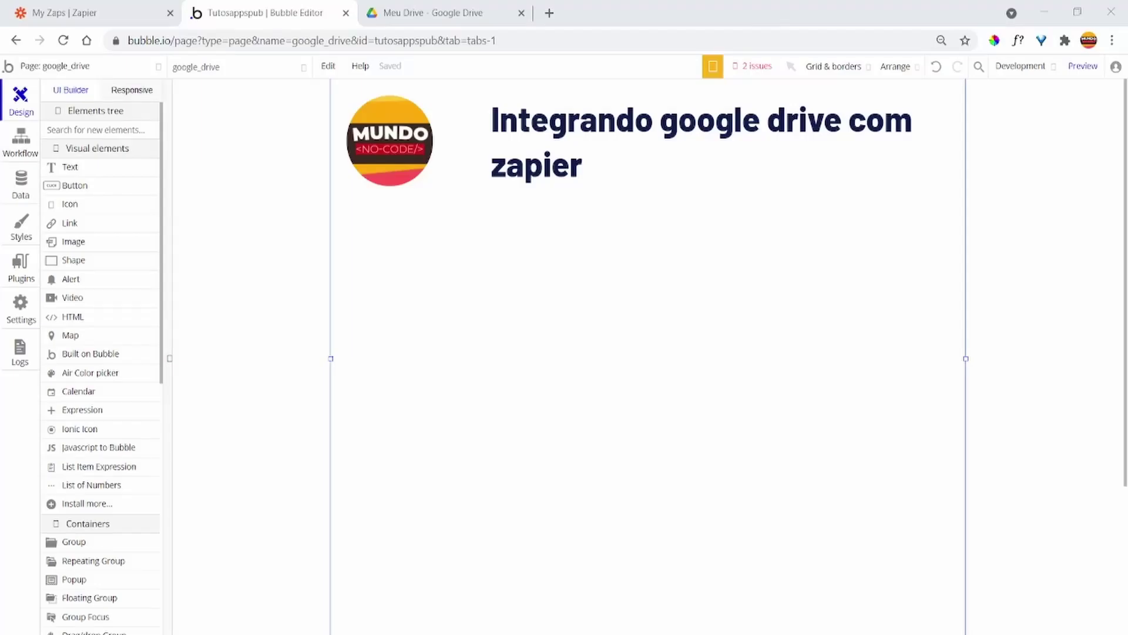
Delete the existing google drive trigger from the Zapier plugin's settings
key(Escape)
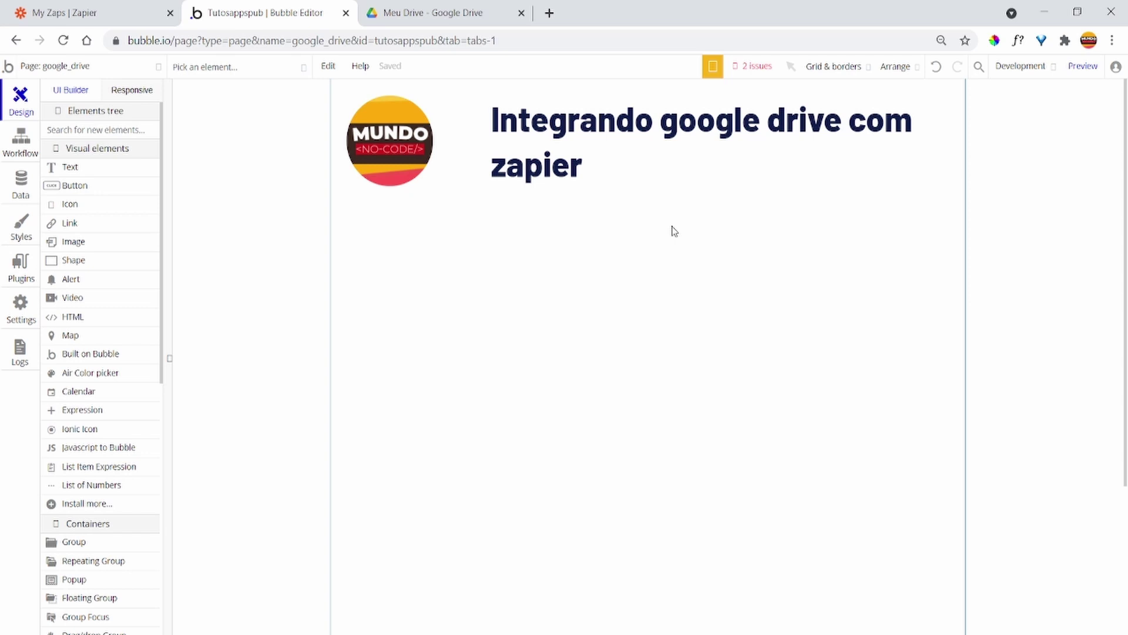
click(27, 270)
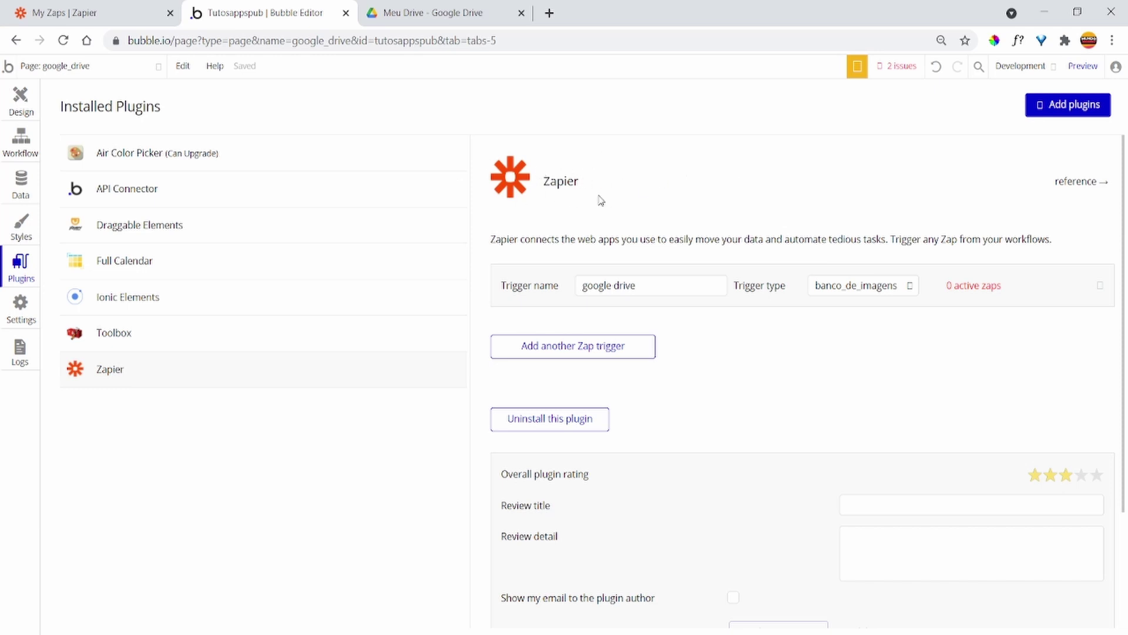
click(1100, 285)
click(552, 217)
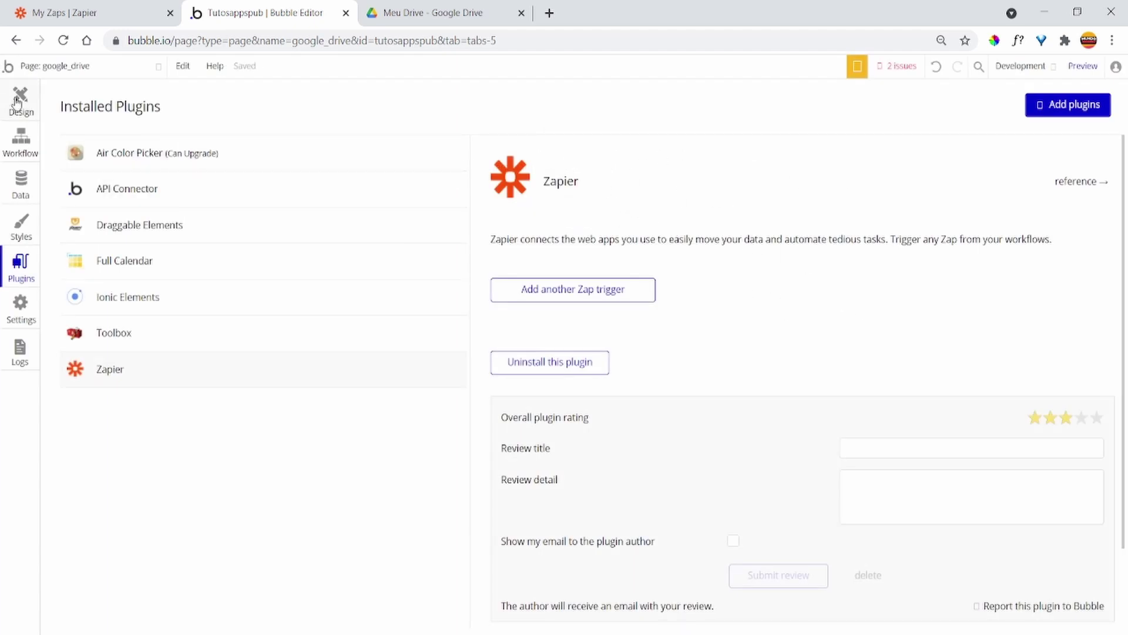
Examine the fields of the banco_de_imagens data type and return to the google_drive page design
click(18, 103)
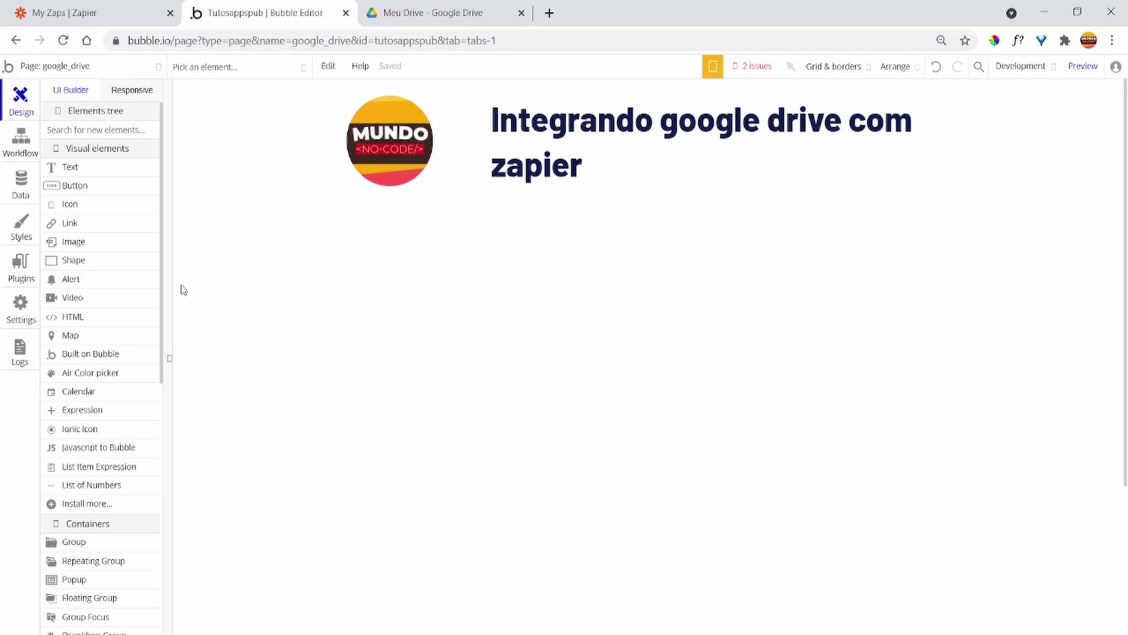
click(31, 200)
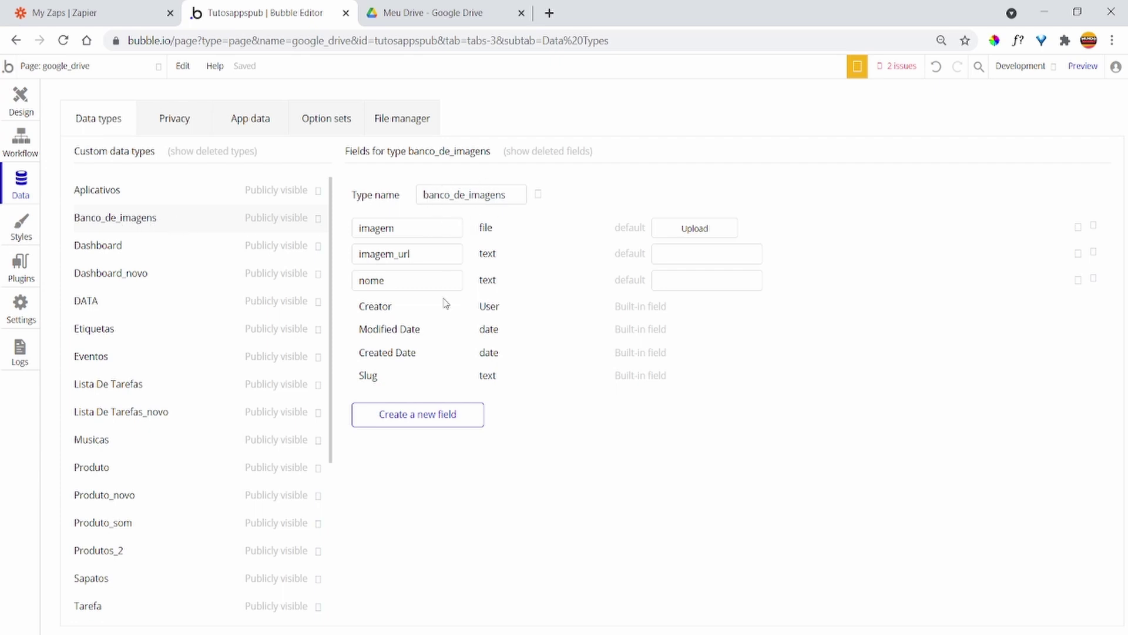
click(398, 229)
click(445, 256)
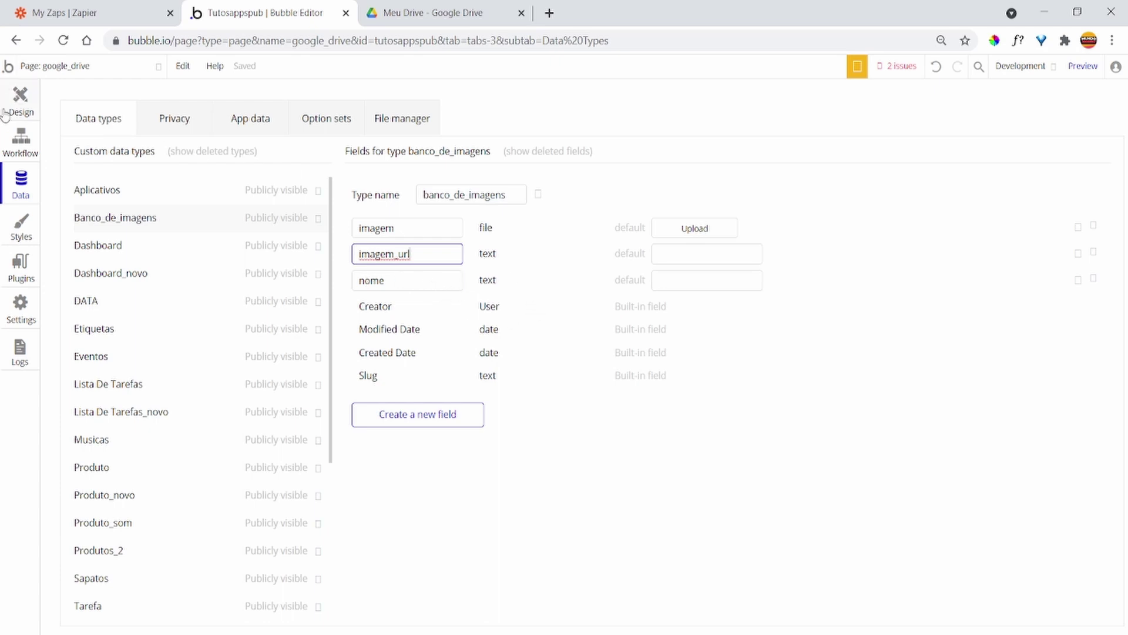
click(21, 97)
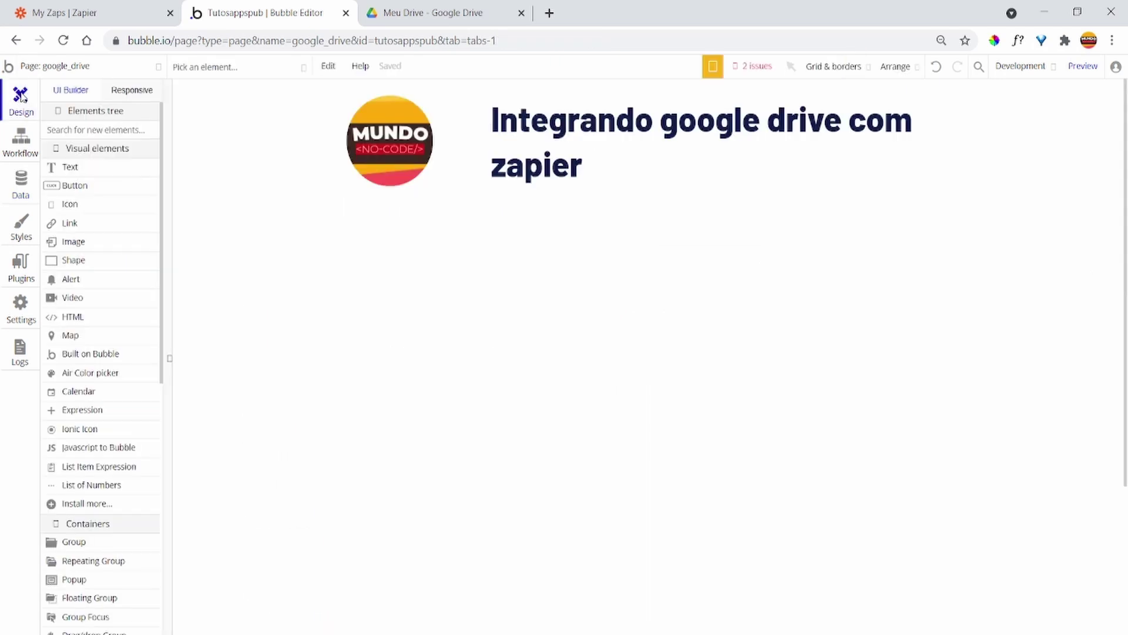
click(22, 157)
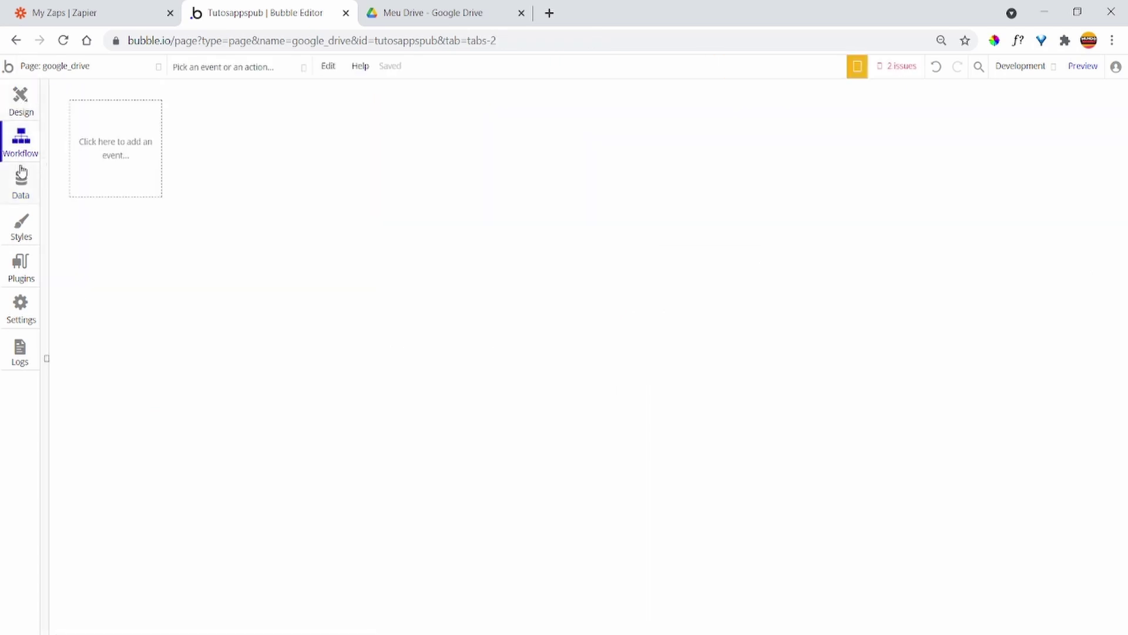
click(21, 172)
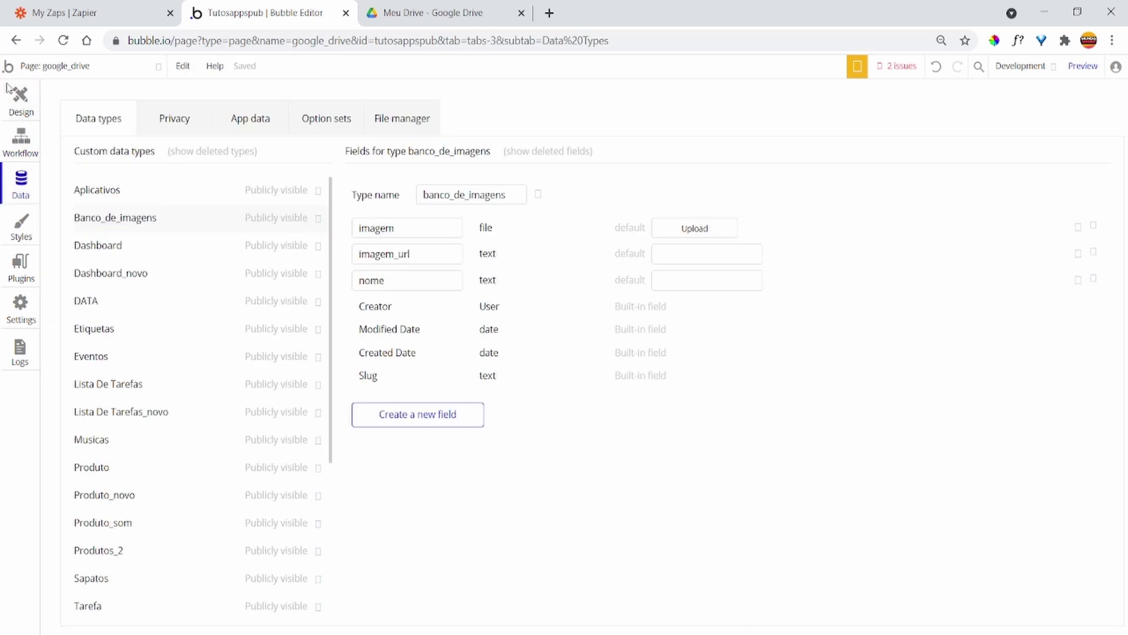
click(26, 115)
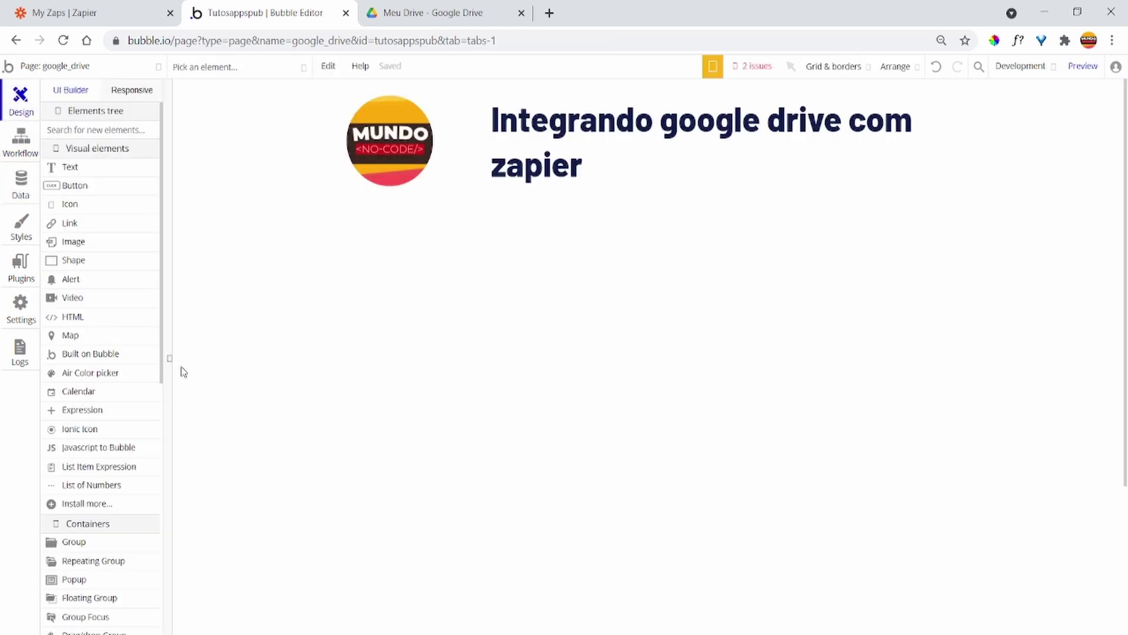
Add a Picture Uploader below the page title and move it up slightly
scroll(131, 473, down, 2)
scroll(133, 424, down, 5)
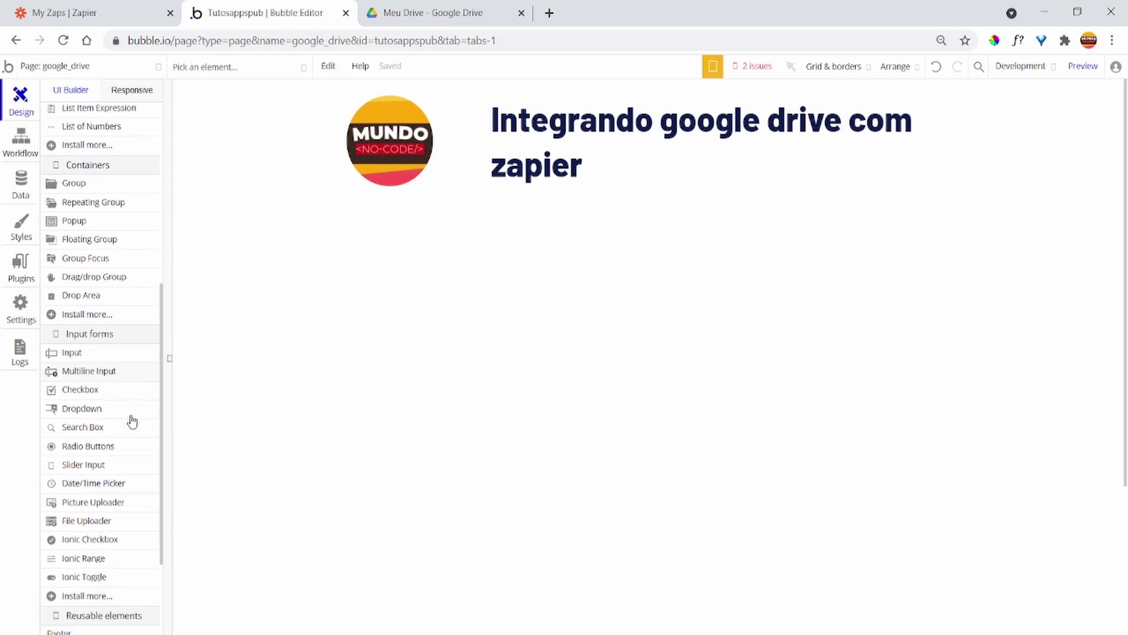
click(112, 477)
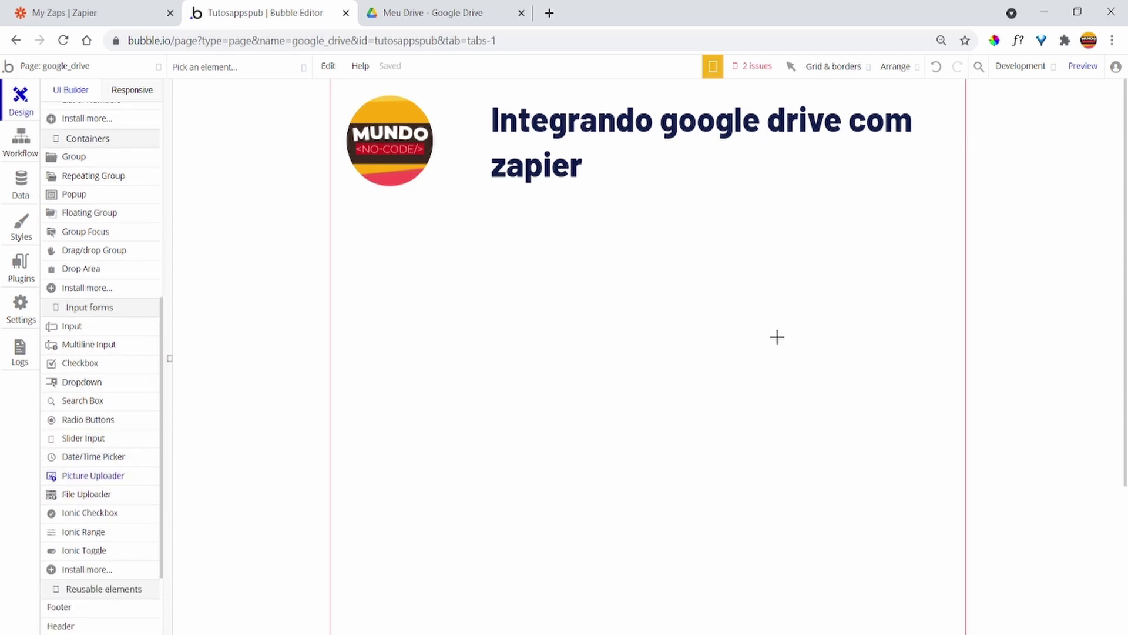
mouse_move(538, 233)
mouse_down()
mouse_move(796, 421)
mouse_move(758, 383)
mouse_move(772, 407)
mouse_up()
drag(673, 361, 671, 325)
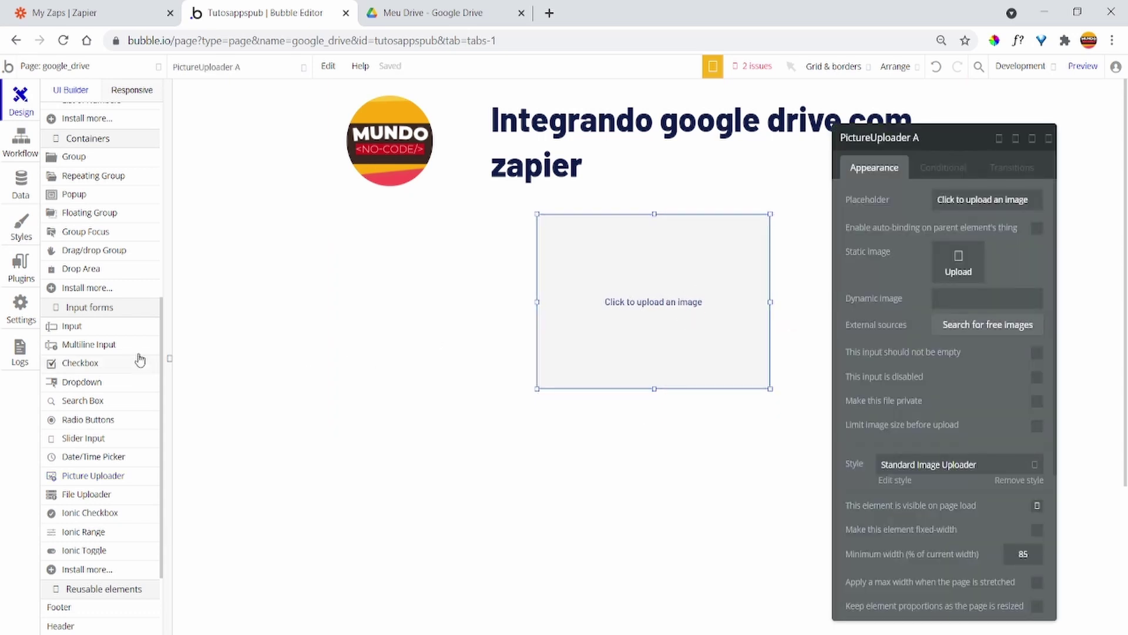
key(Escape)
Add an Input about 345 by 60 px beneath the picture uploader with the placeholder nome
click(112, 336)
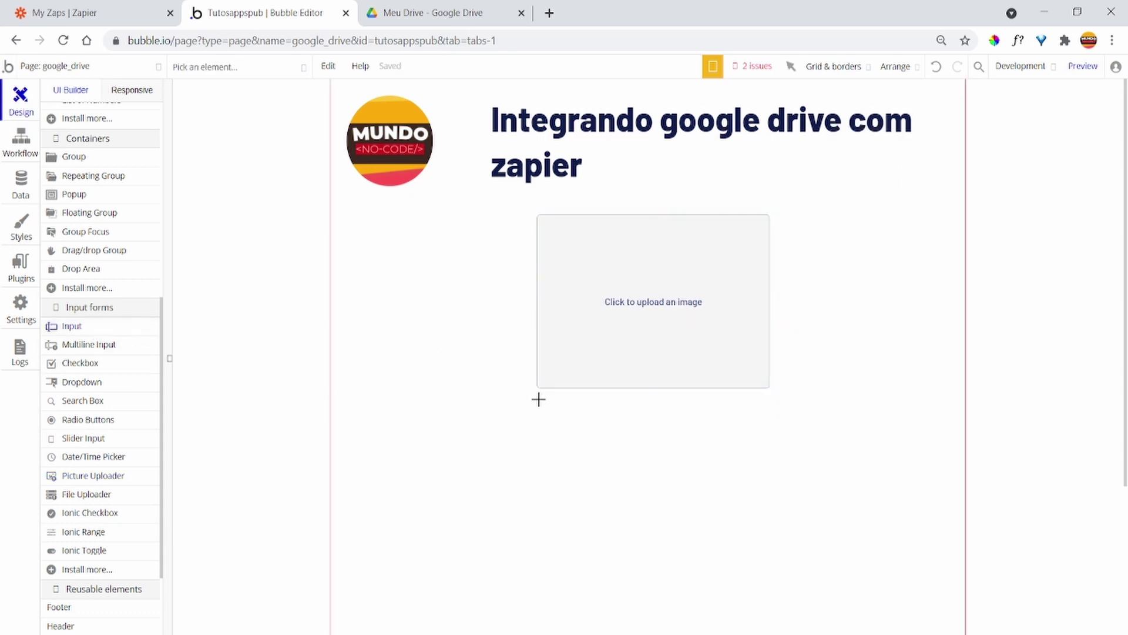
mouse_move(539, 400)
mouse_down()
mouse_move(718, 449)
mouse_move(767, 441)
mouse_up()
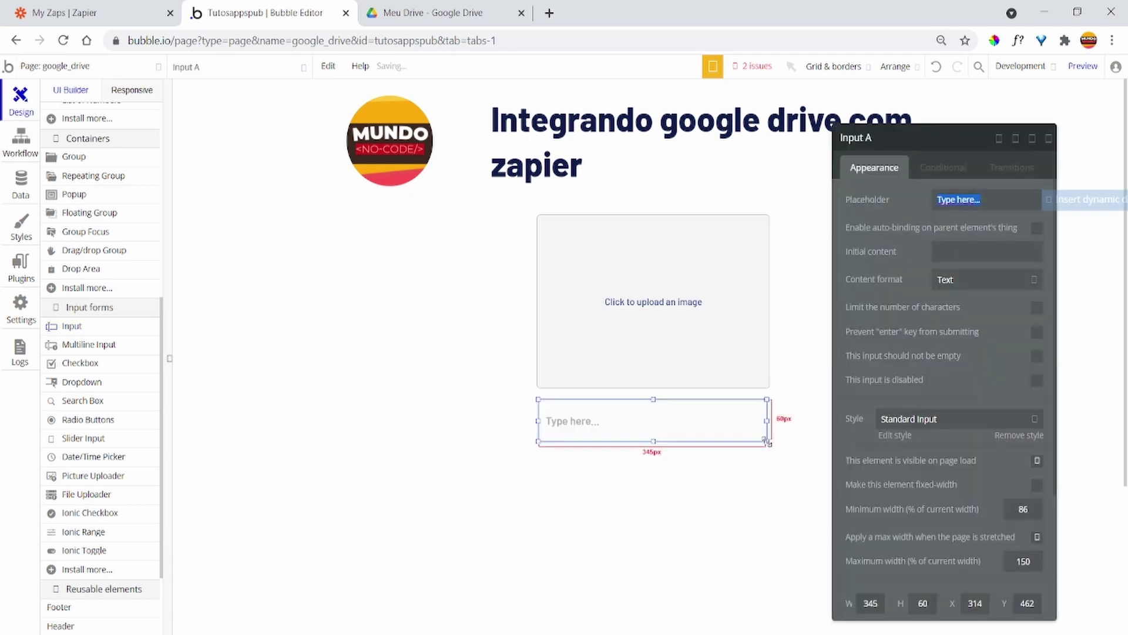
text(nom)
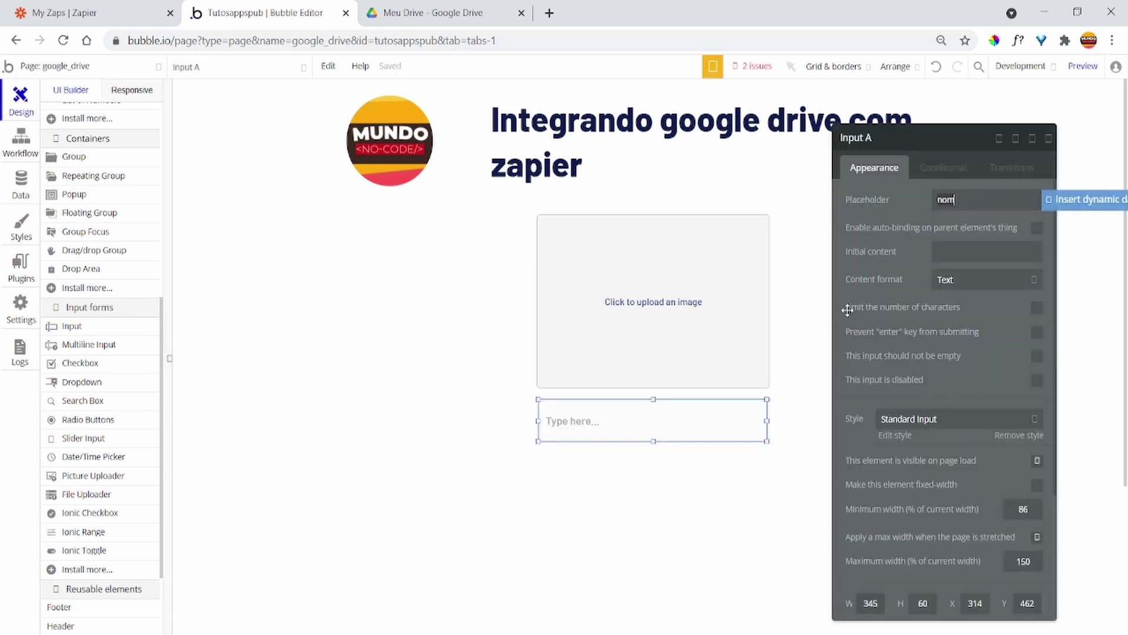
text(e)
click(808, 326)
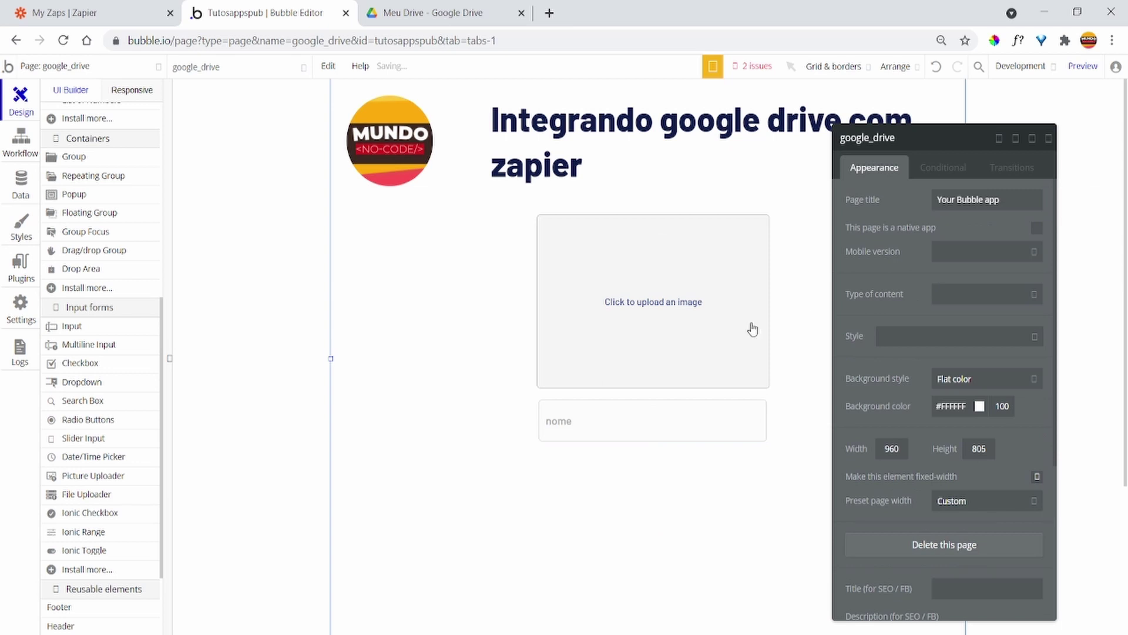
Draw a Button about 341 by 90 px beneath the nome input
scroll(127, 261, up, 7)
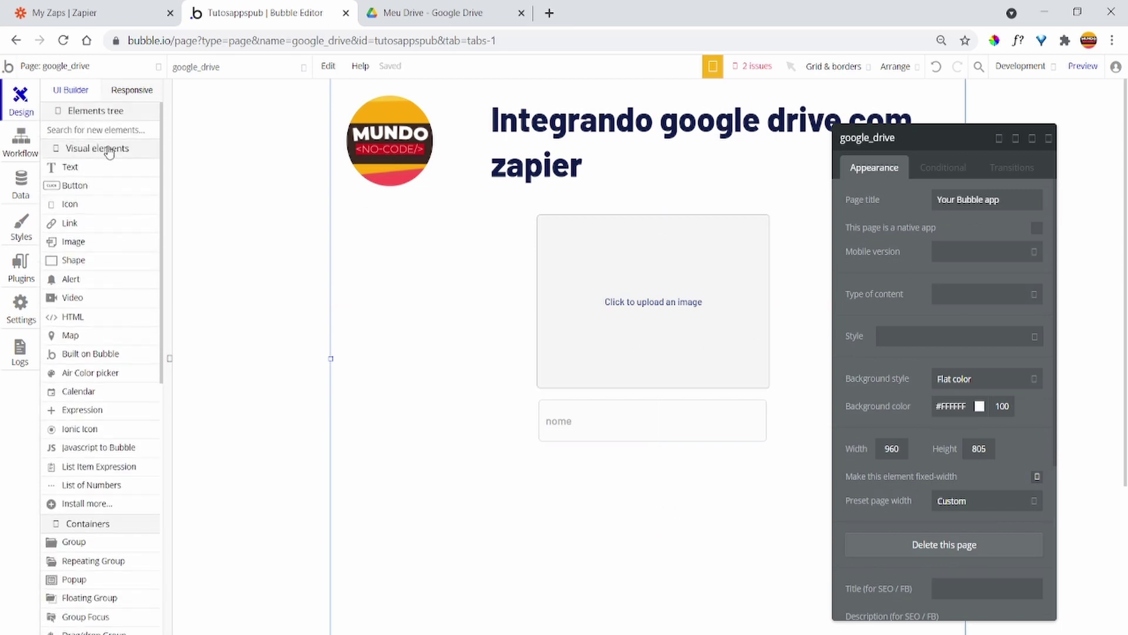
click(105, 186)
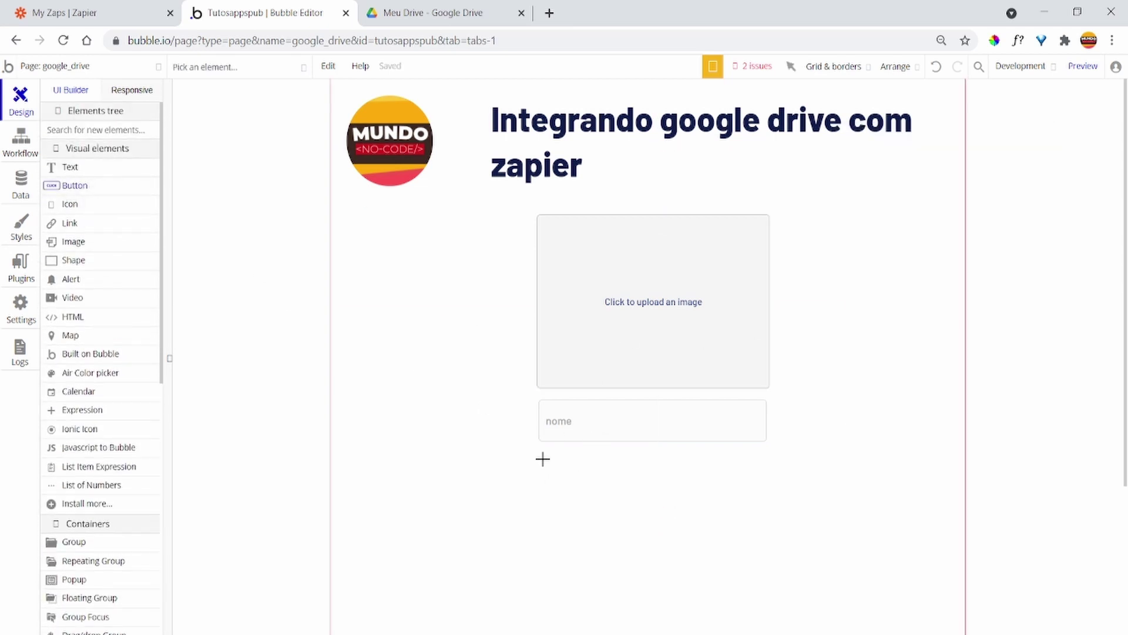
drag(541, 457, 767, 518)
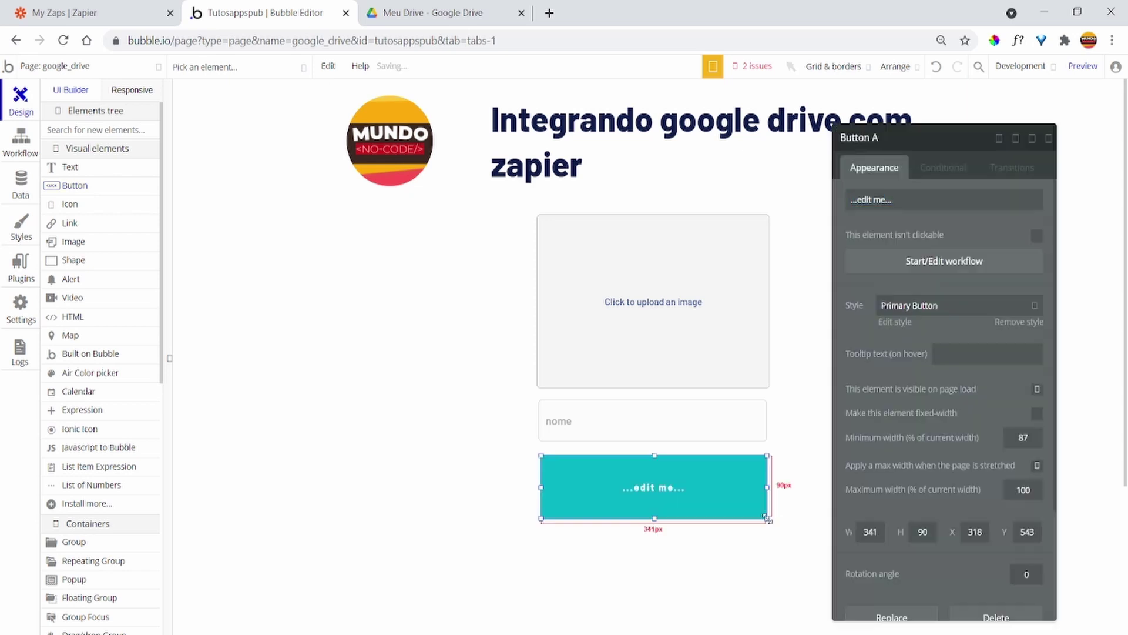
Label the new button Upload and extend its left edge to make it about 352 px wide
text(Cr)
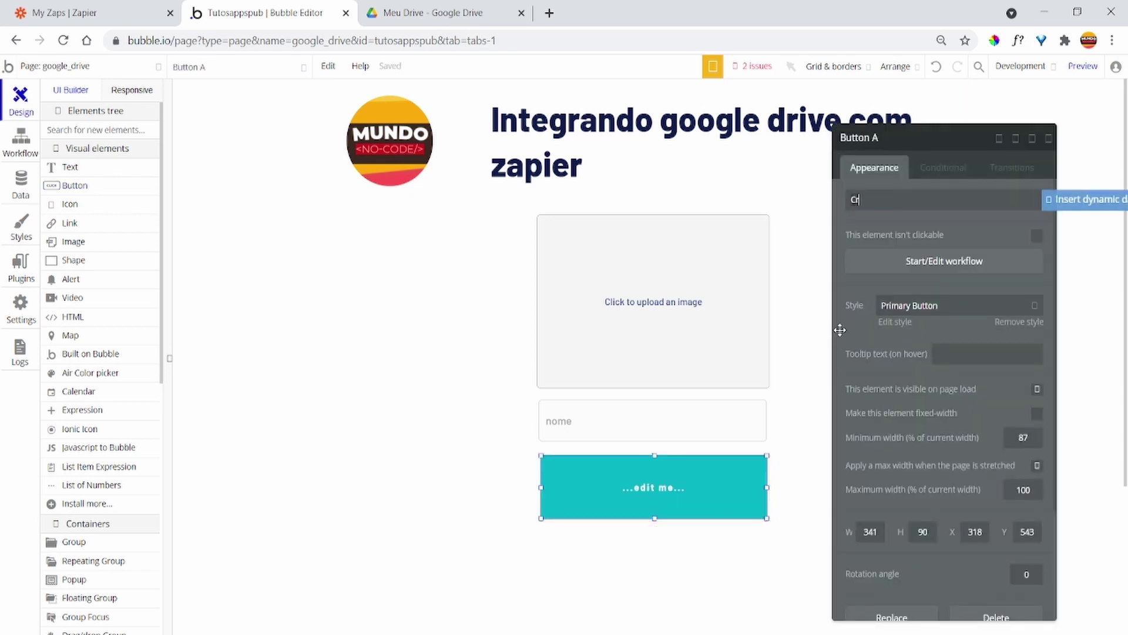
text(ar)
key(BackSpace)
key(BackSpace)
key(BackSpace)
text(upload)
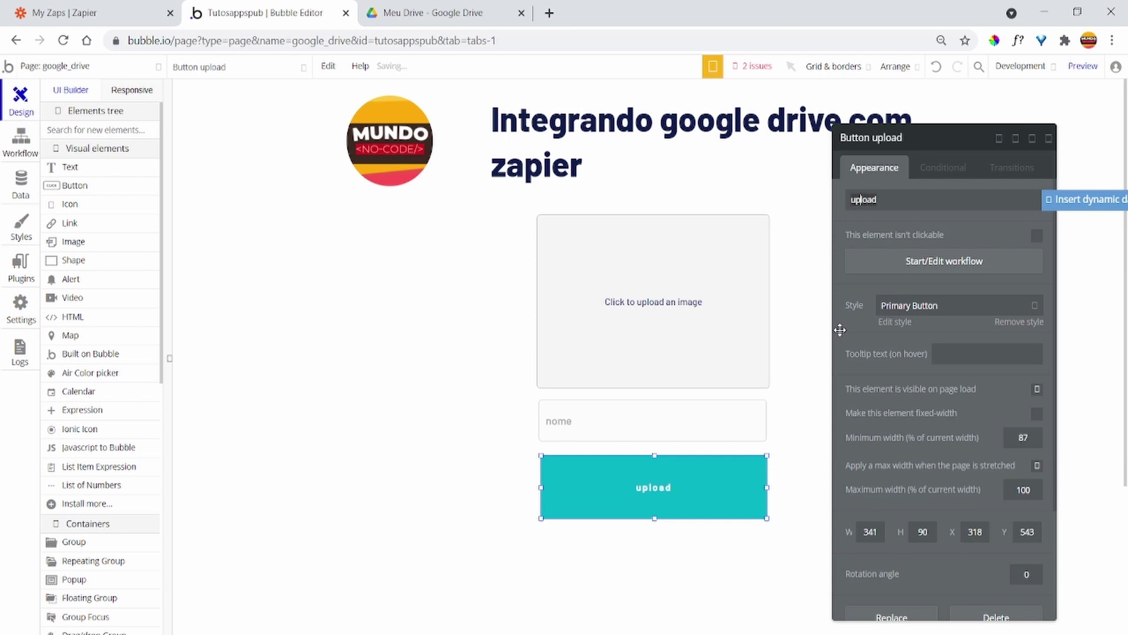
key(BackSpace)
text(U)
click(821, 349)
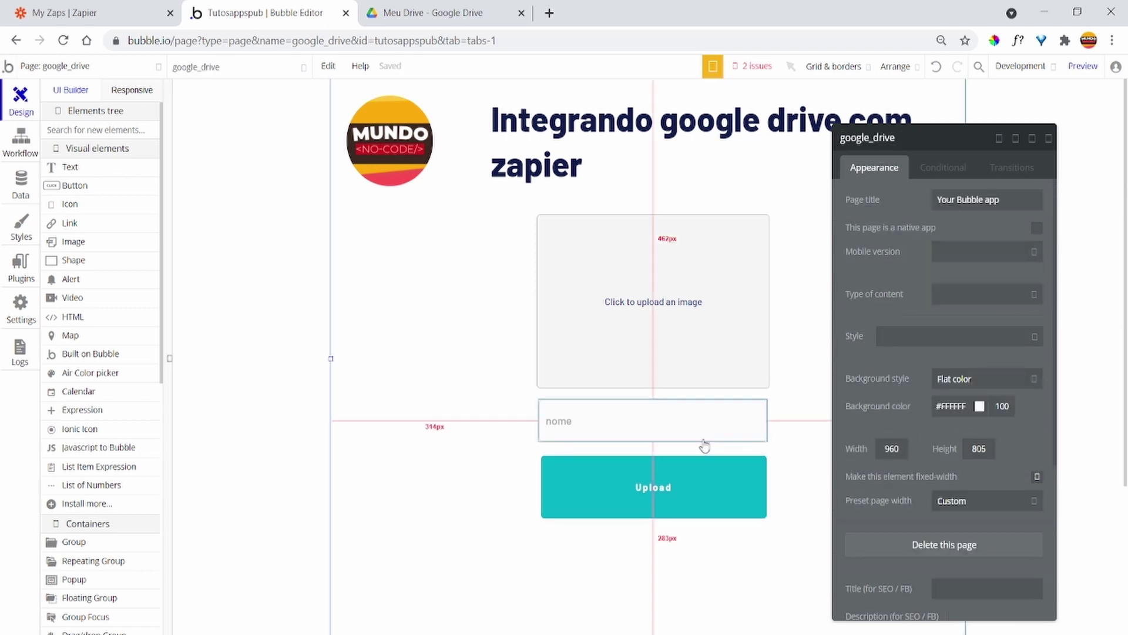
click(586, 470)
drag(575, 477, 567, 497)
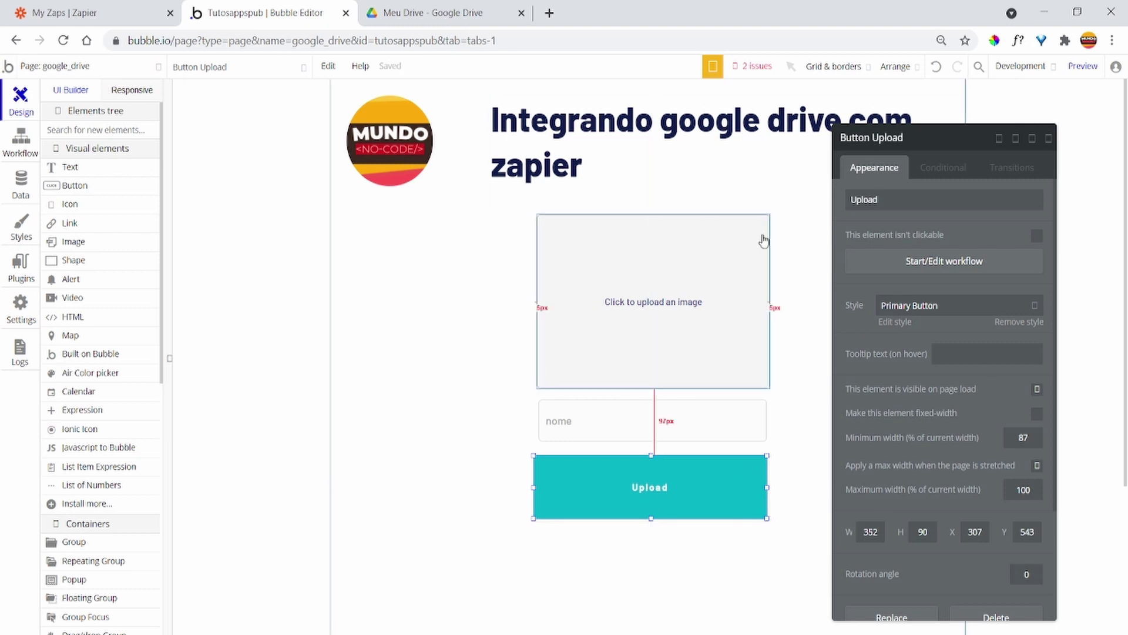
Start a workflow for the Upload button with an action that creates a new banco_de_imagens thing
click(914, 270)
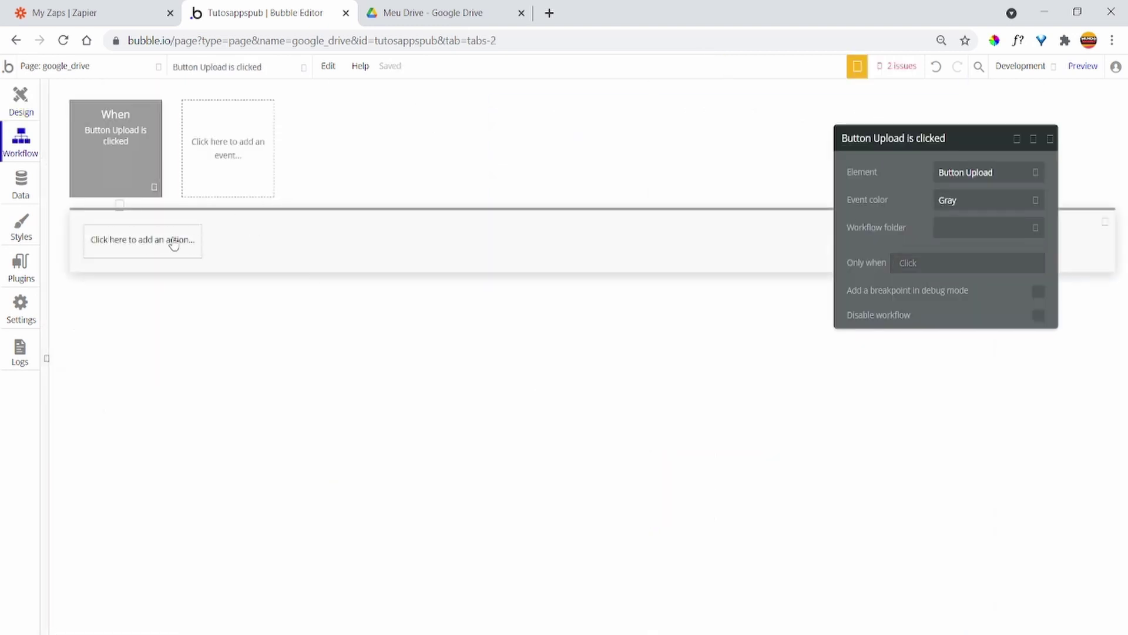
click(174, 242)
mouse_move(141, 339)
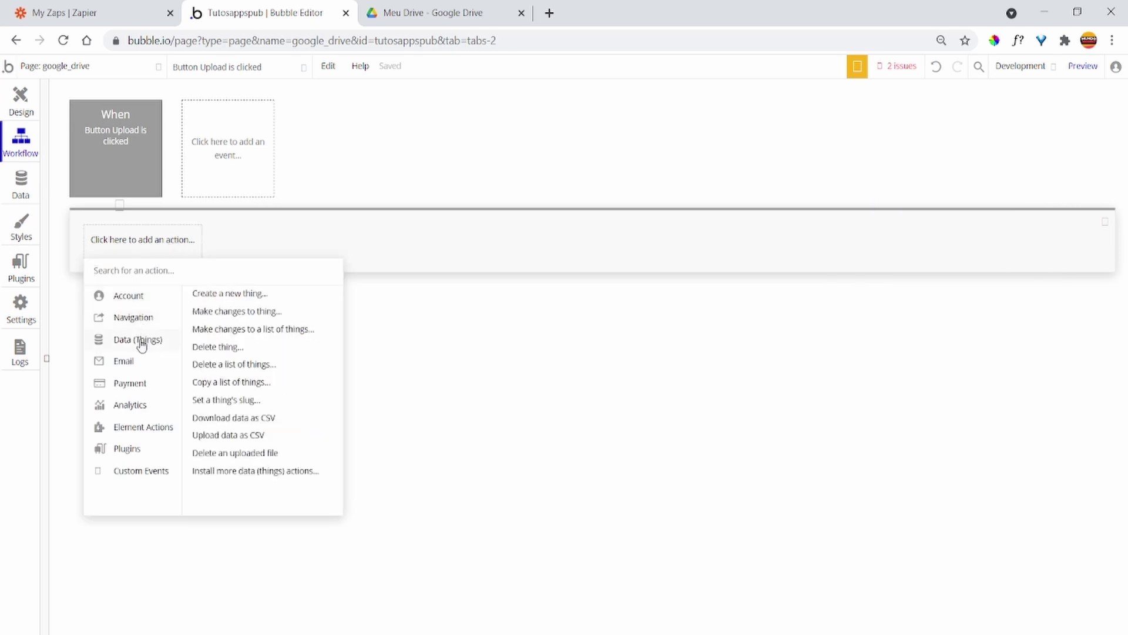
click(240, 298)
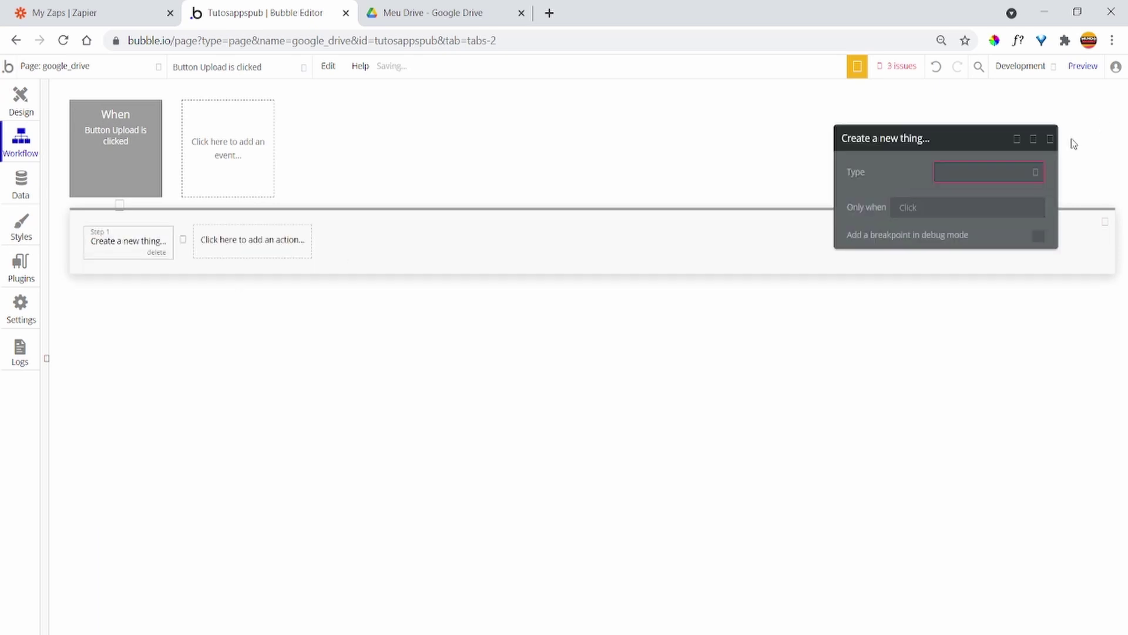
click(1003, 171)
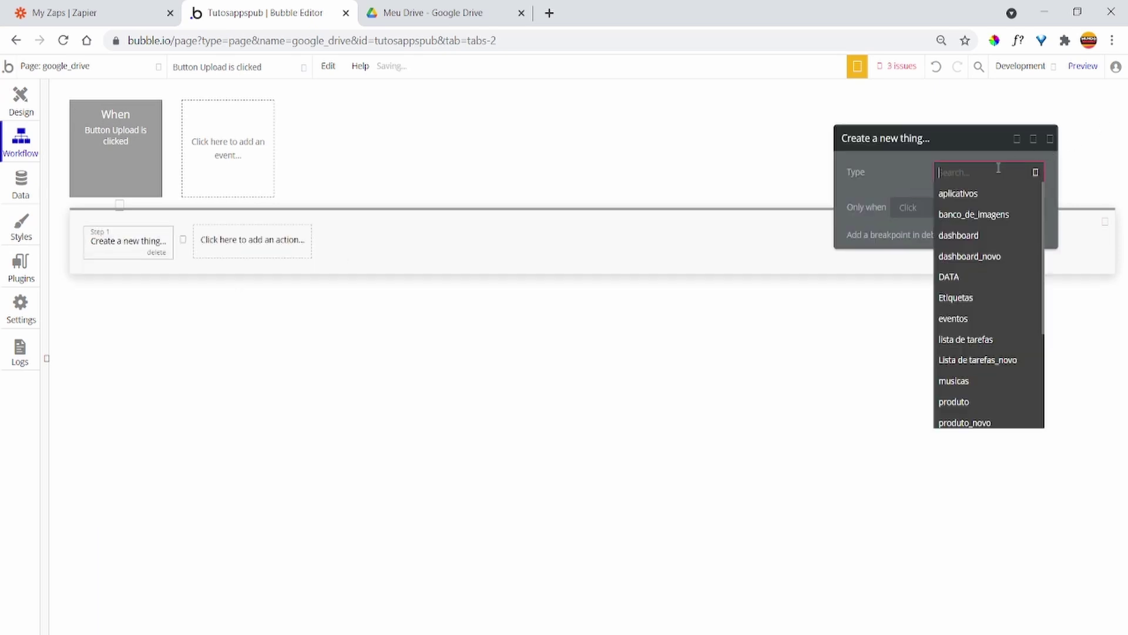
click(958, 216)
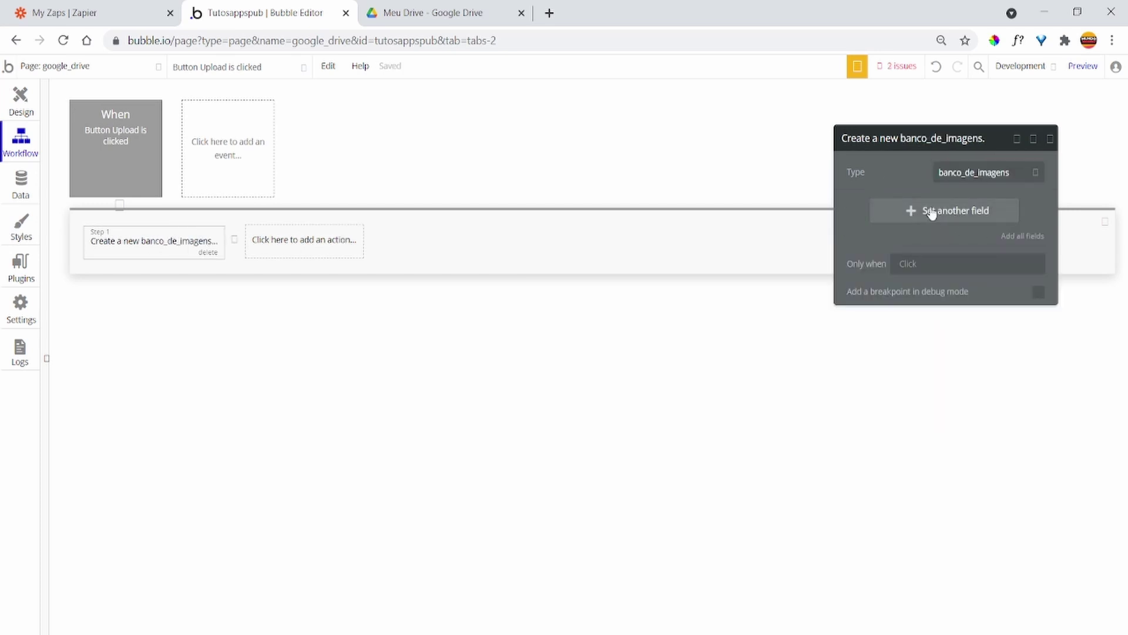
Set the imagem field of the new banco_de_imagens thing to PictureUploader A's value
click(932, 213)
click(869, 204)
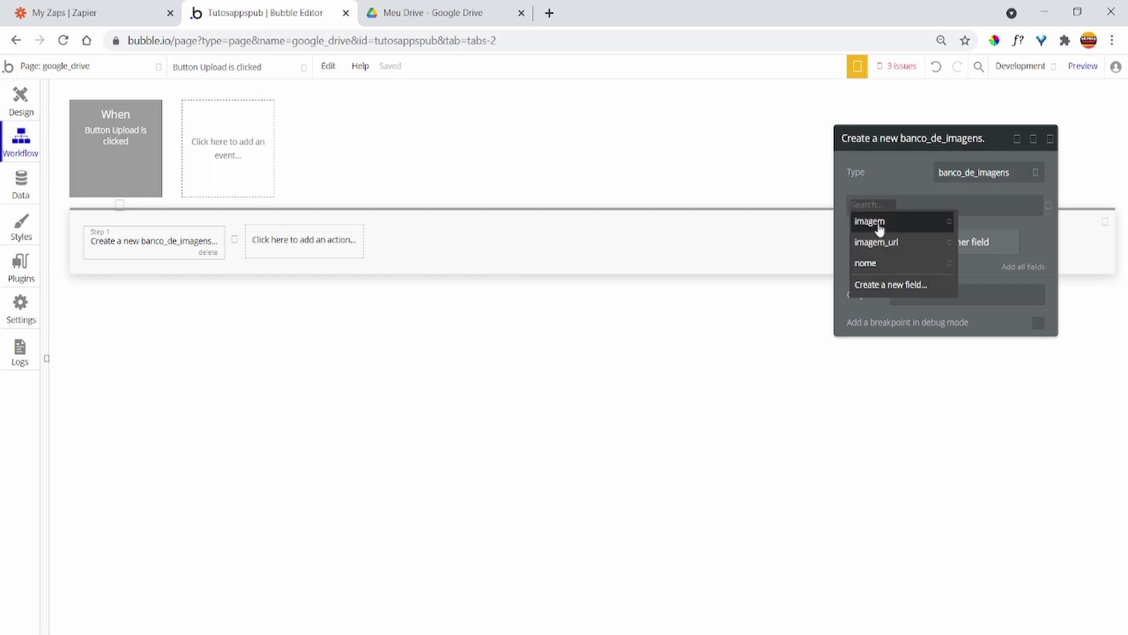
click(876, 223)
click(913, 207)
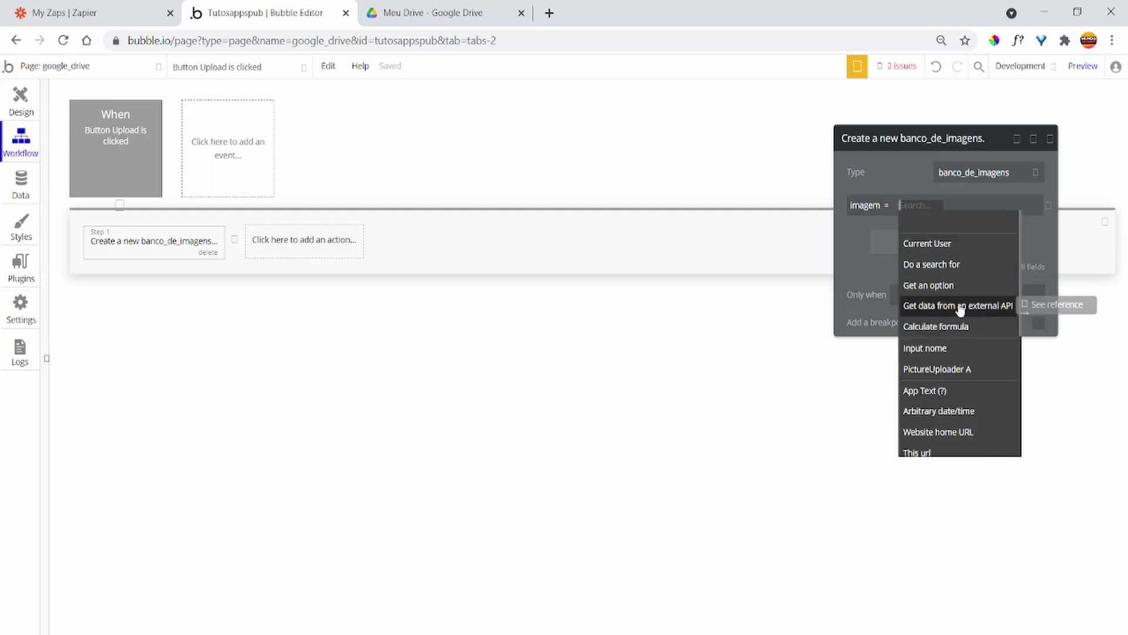
click(999, 371)
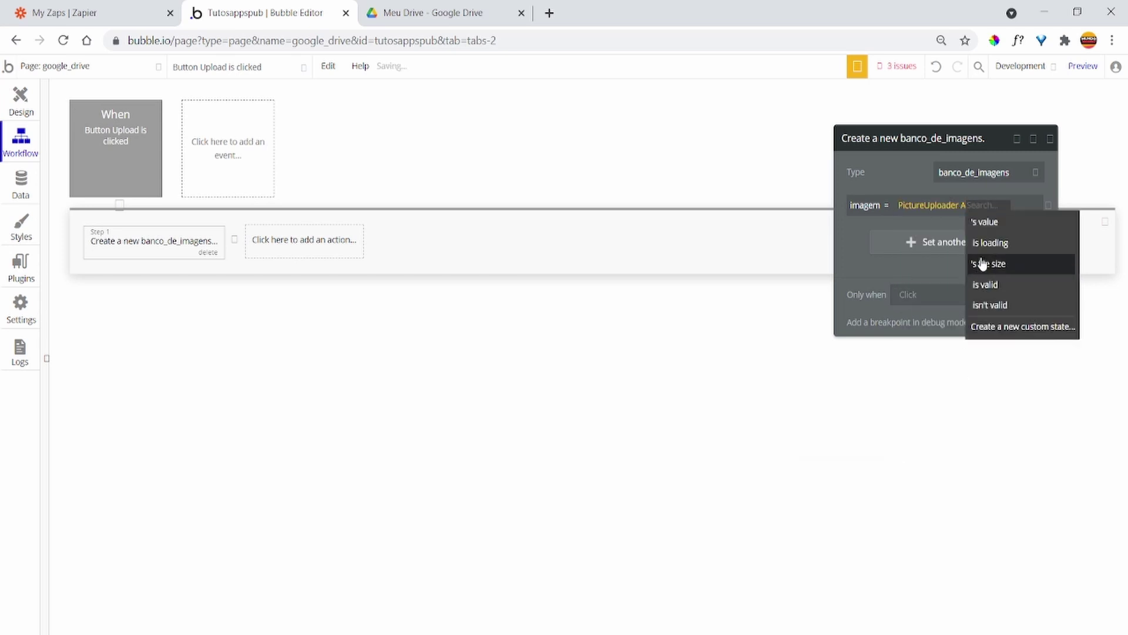
click(986, 222)
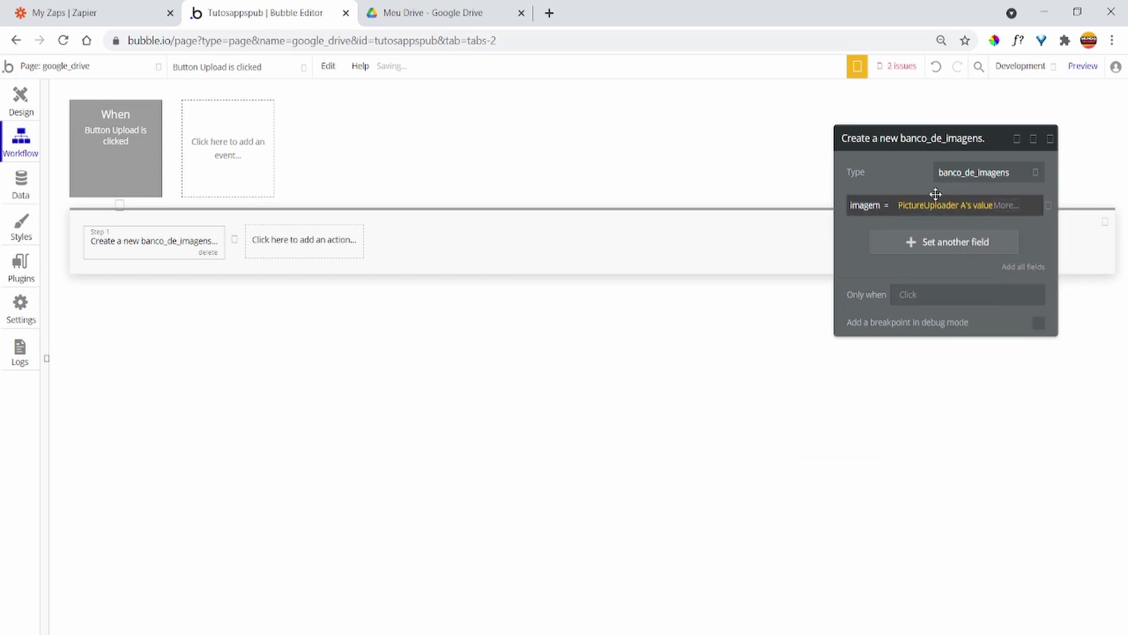
Set the nome field of the new banco_de_imagens thing to Input nome's value
click(944, 244)
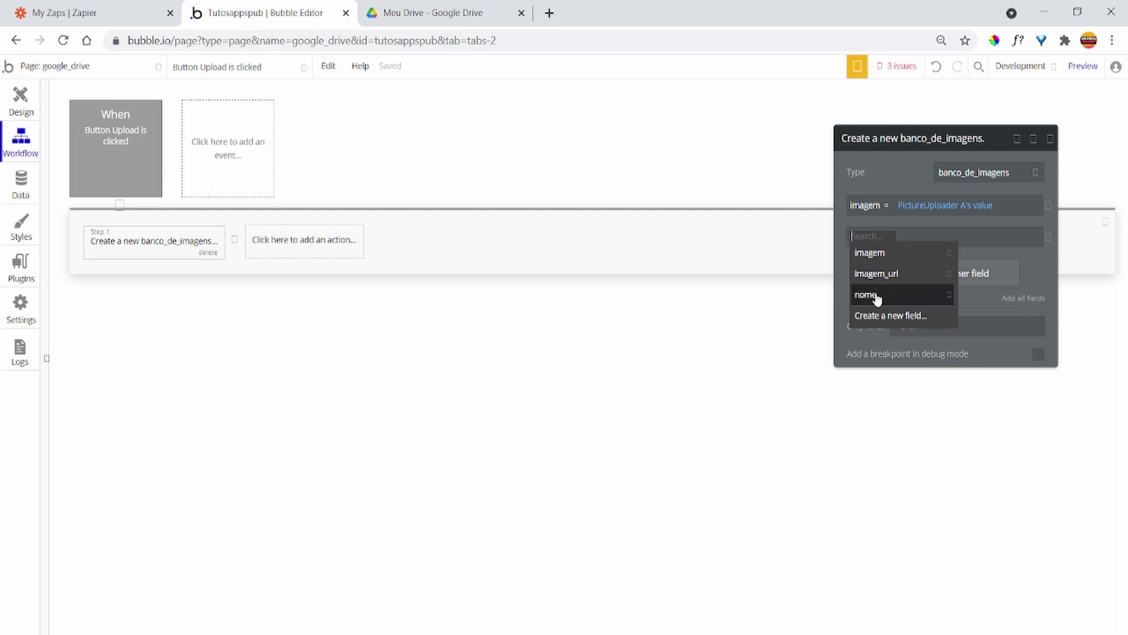
click(874, 295)
click(901, 238)
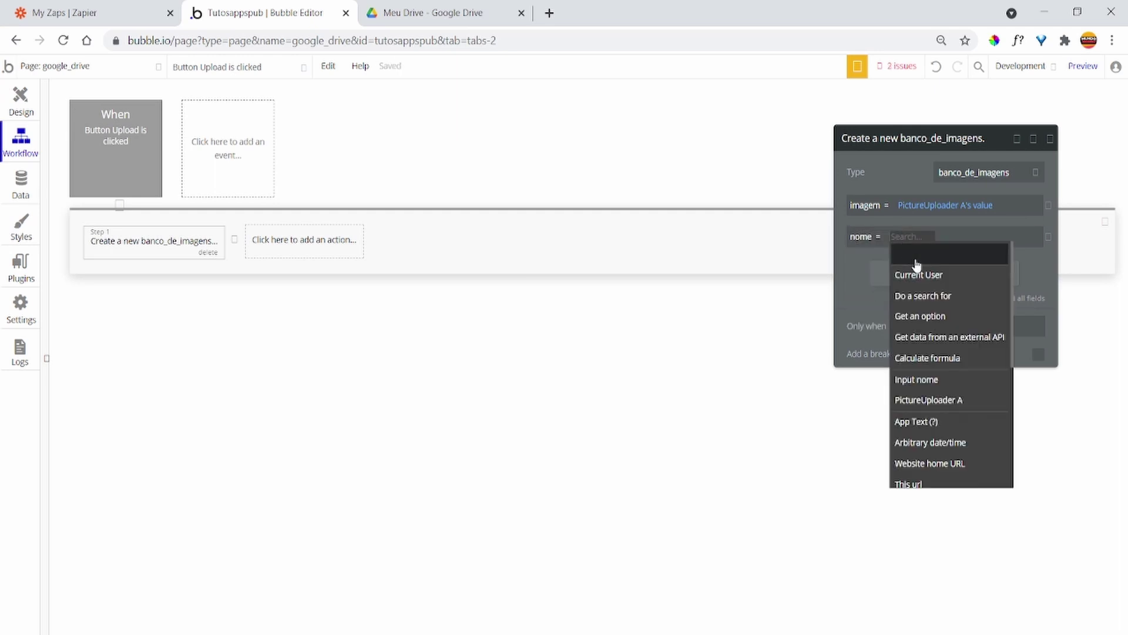
click(928, 380)
click(952, 252)
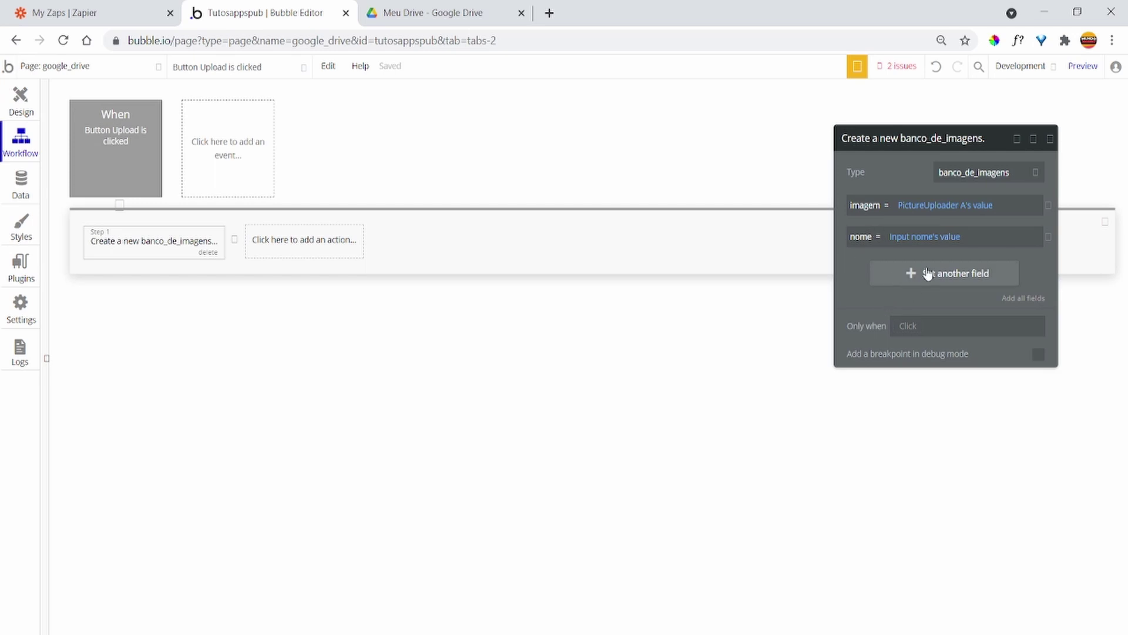
click(928, 273)
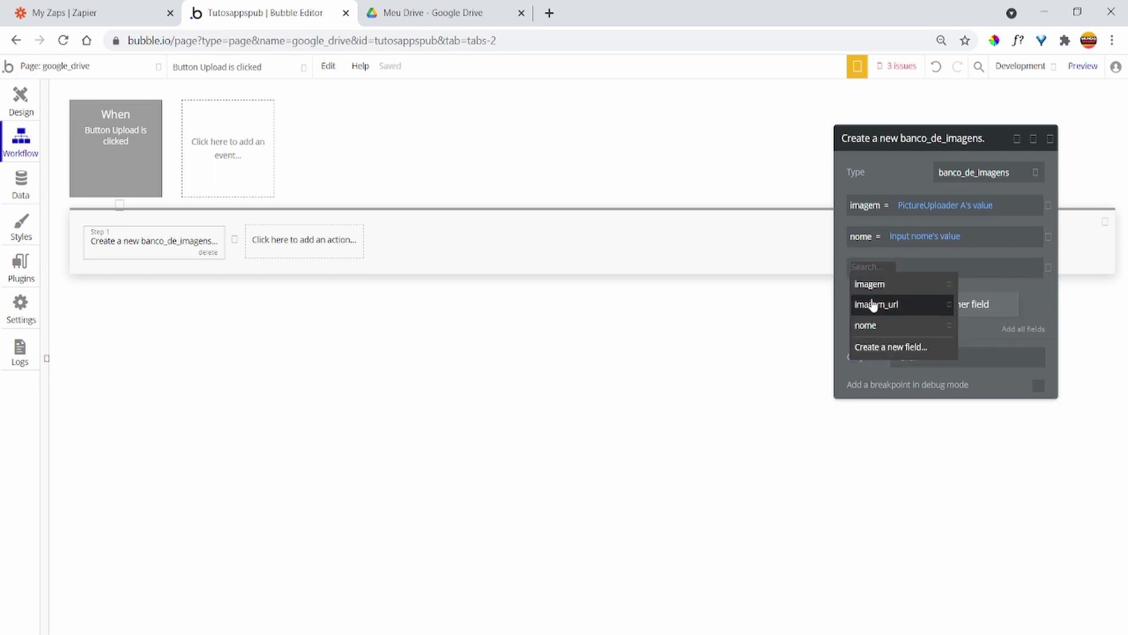
click(1036, 289)
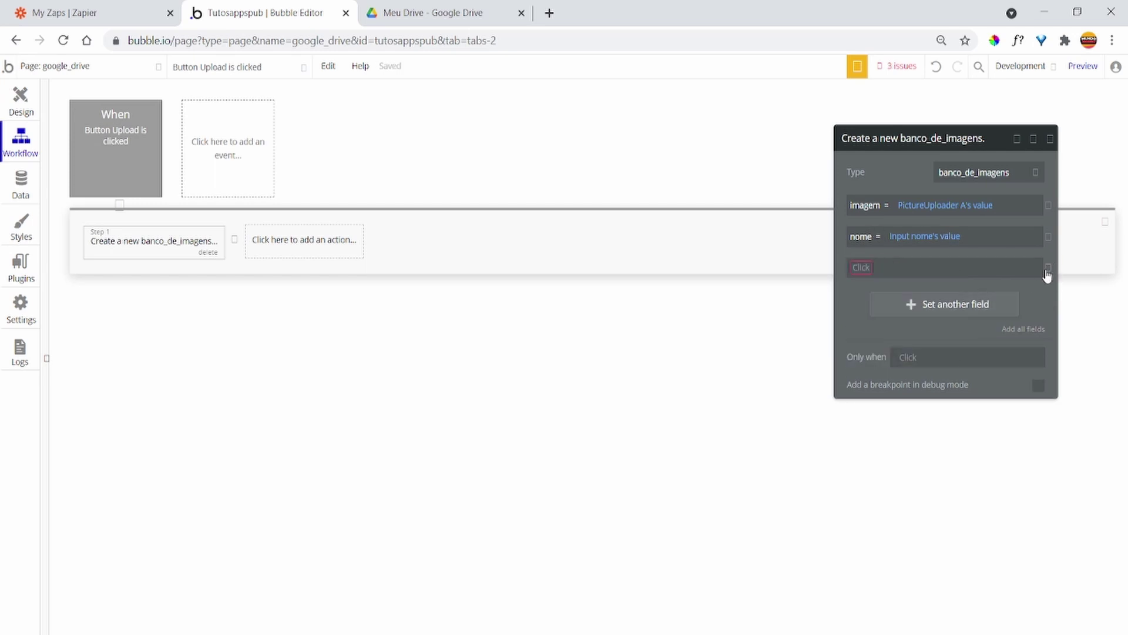
click(1047, 267)
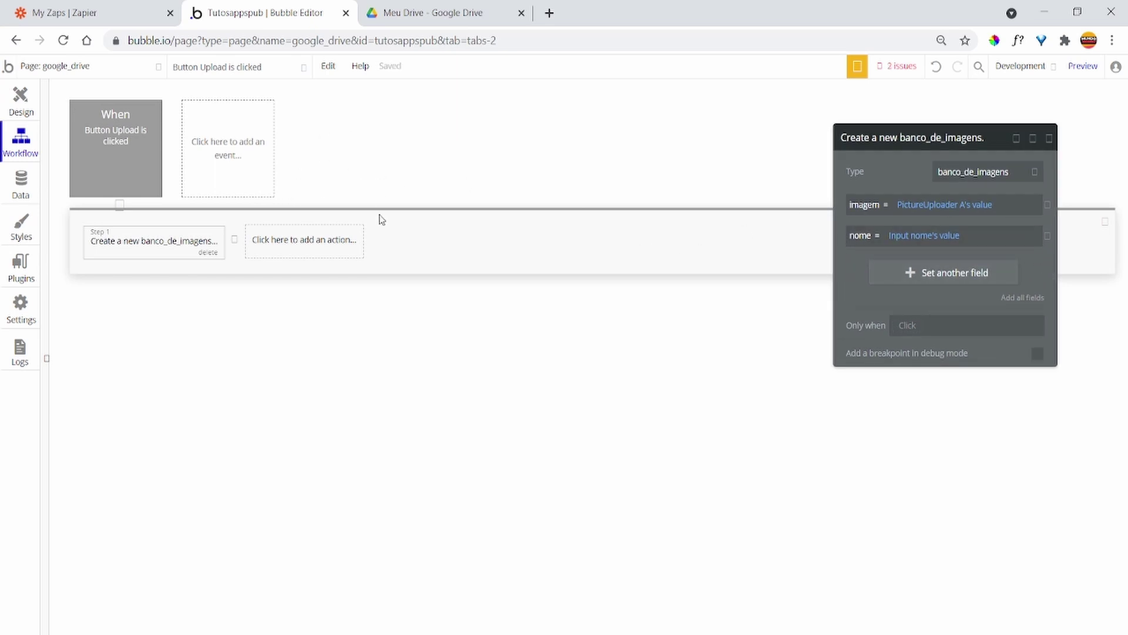
Add a Make changes to thing action that changes the result of step 1
click(308, 238)
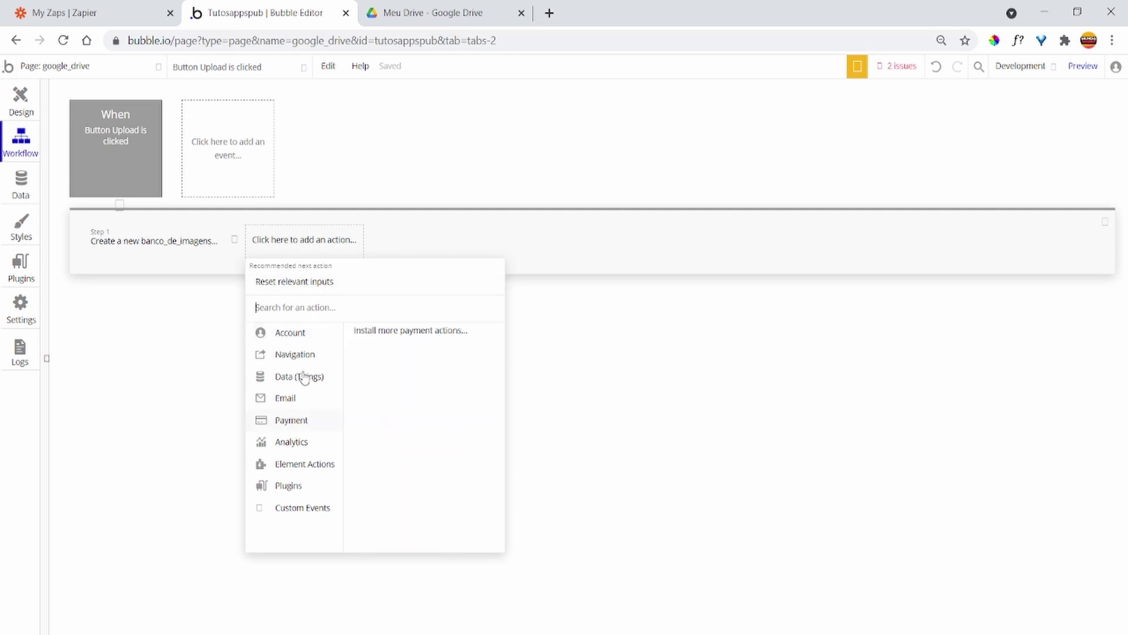
mouse_move(305, 382)
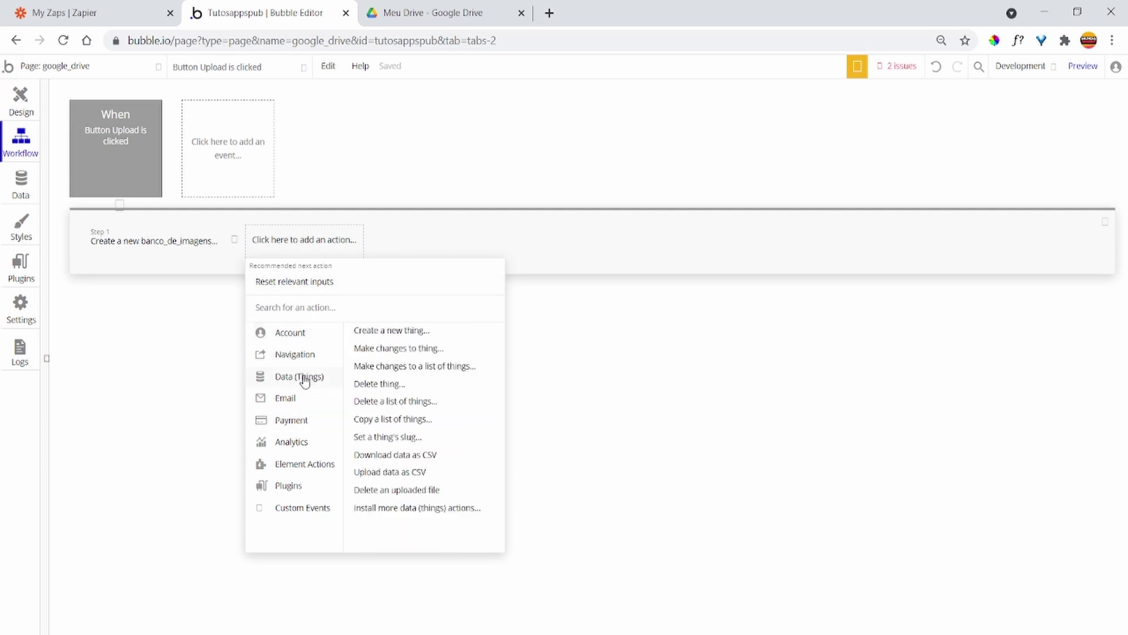
click(427, 349)
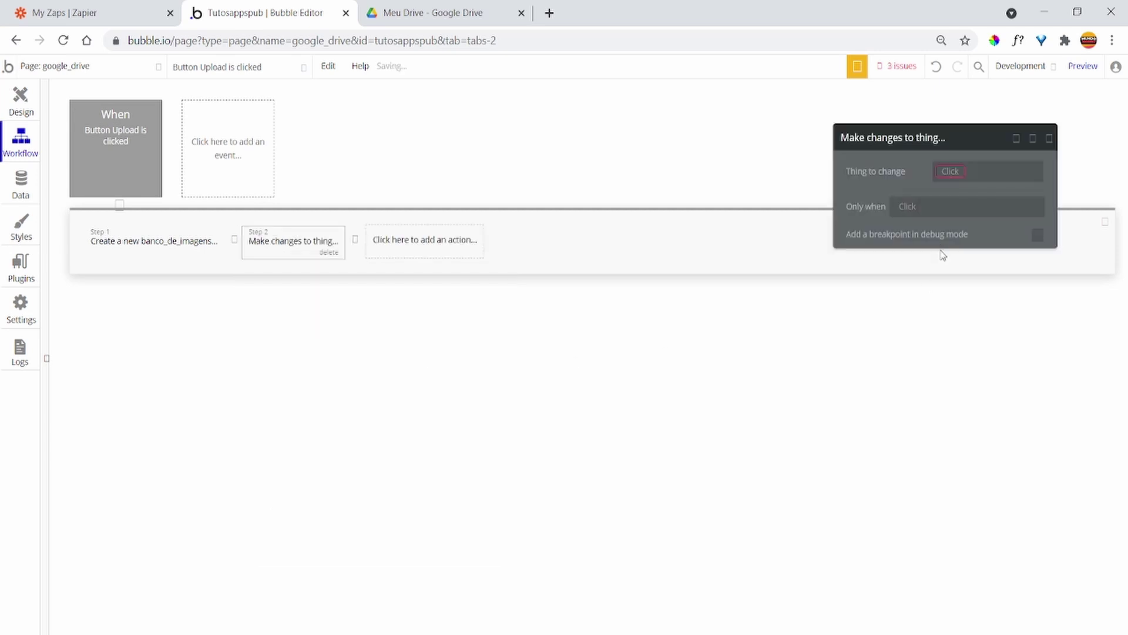
click(955, 182)
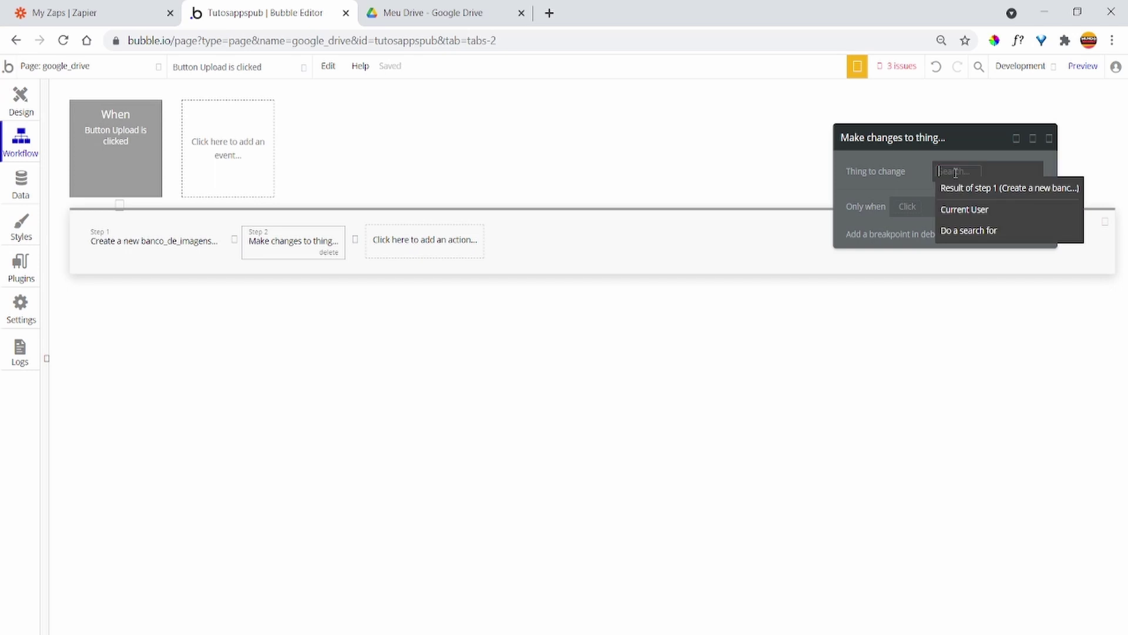
click(1017, 197)
Add imagem_url as the field to change and begin its value with the text https:
click(928, 217)
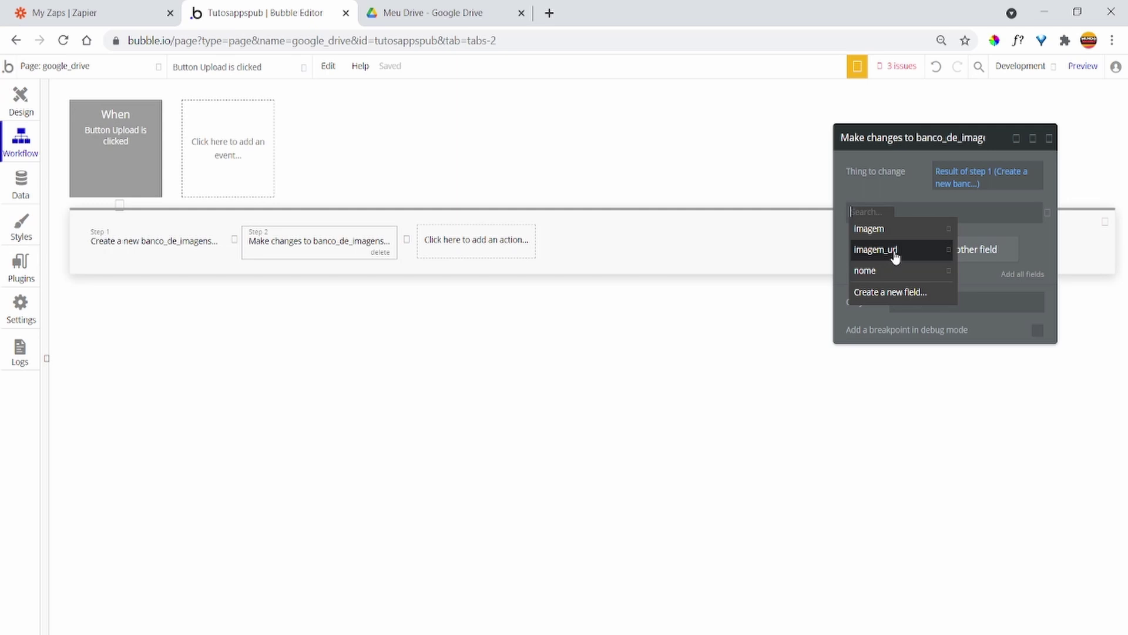
click(894, 257)
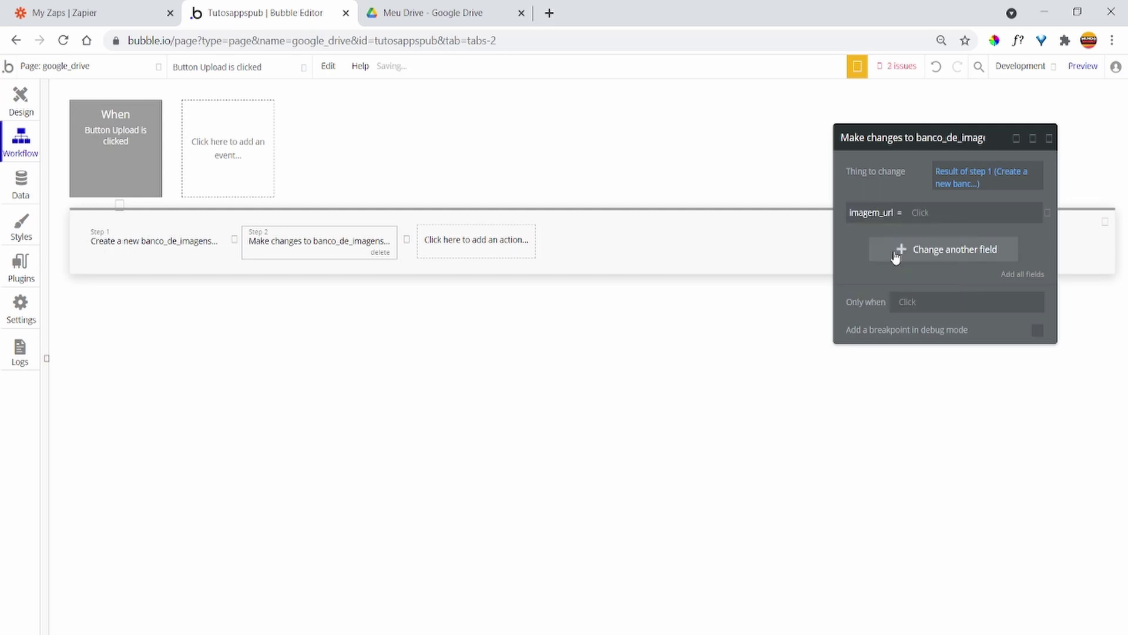
click(945, 213)
text(https:)
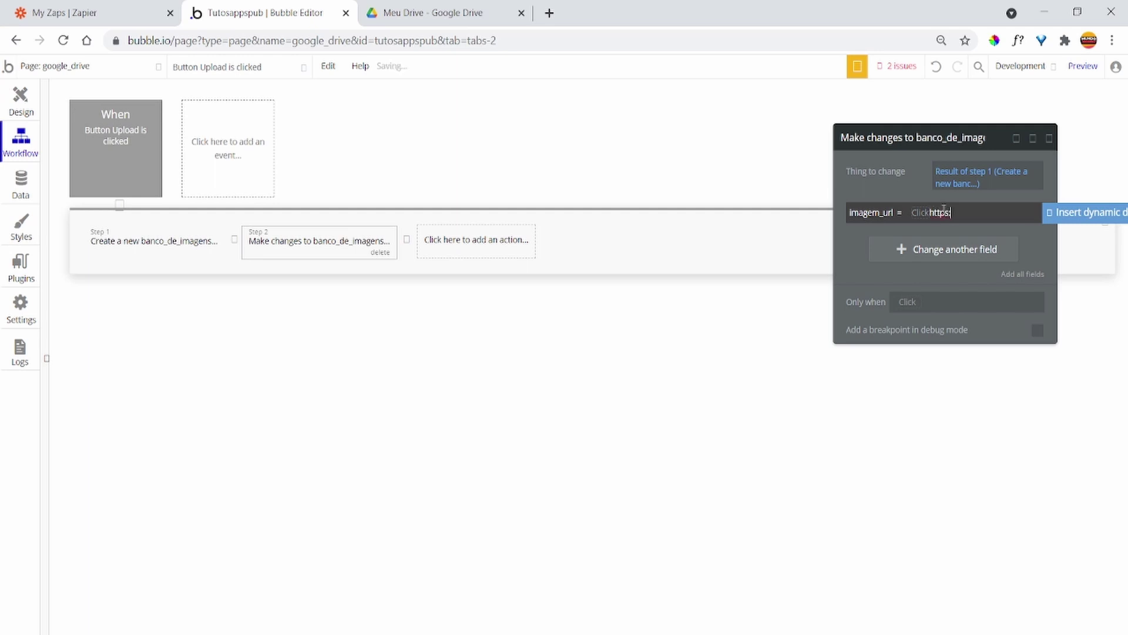
click(858, 238)
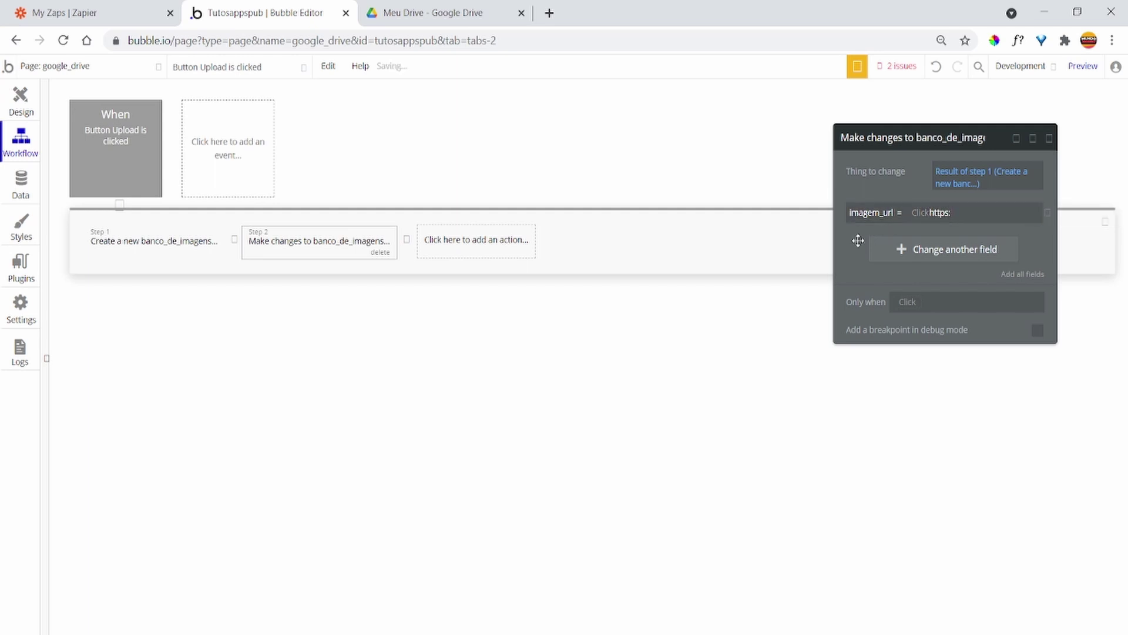
double_click(940, 212)
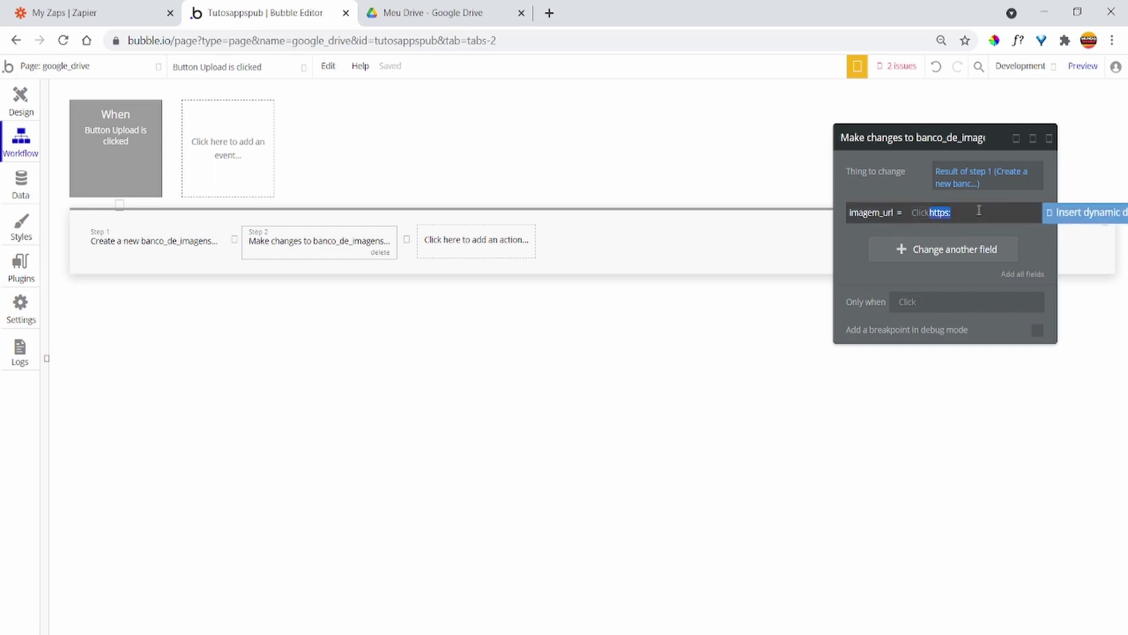
click(979, 210)
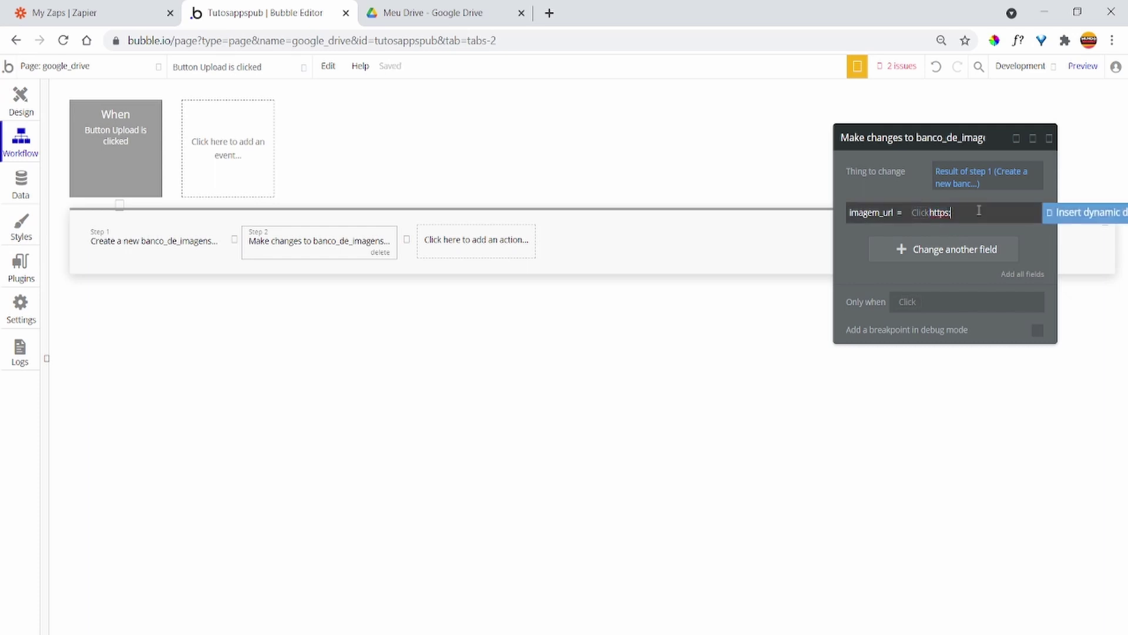
Append the URL of the step 1 result's imagem as dynamic data after https: in the imagem_url value
click(1102, 216)
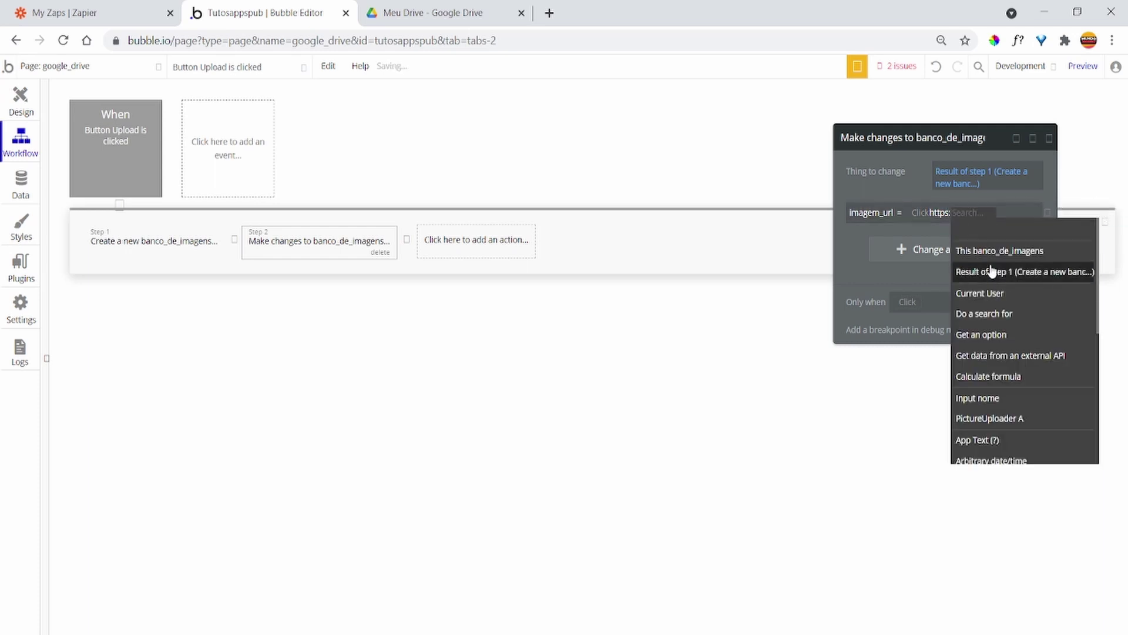
click(947, 271)
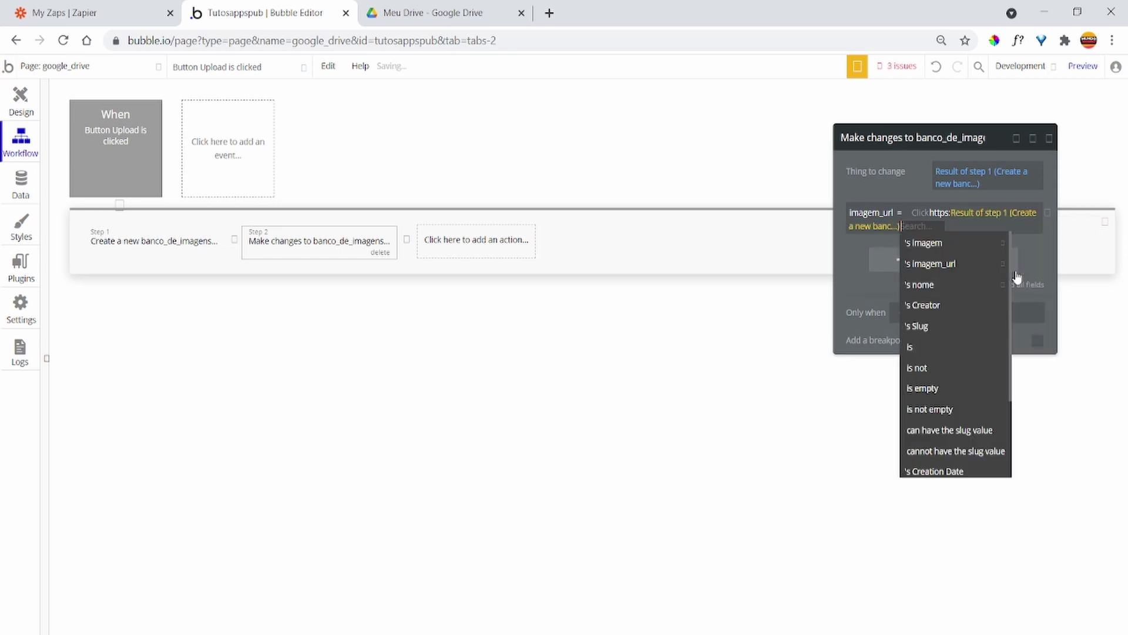
click(958, 247)
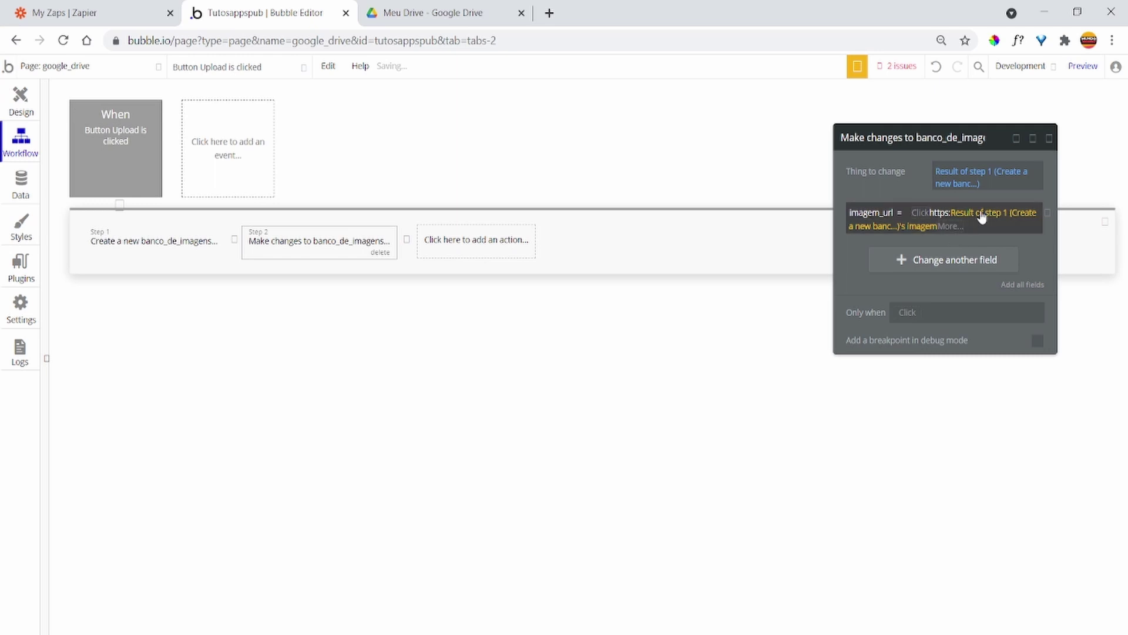
click(944, 229)
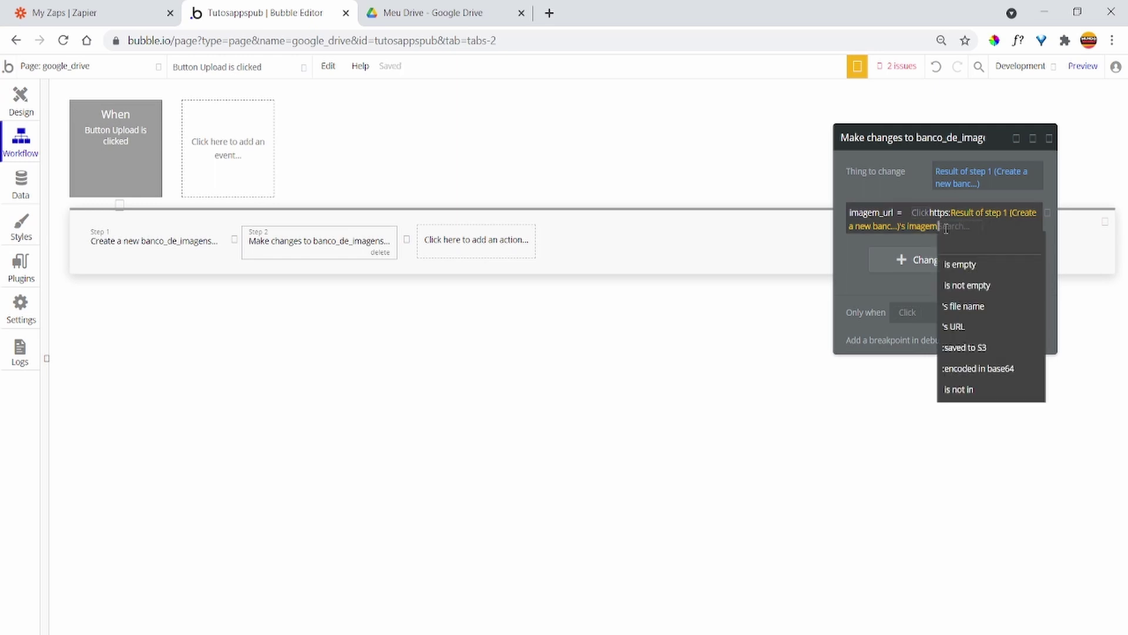
click(964, 326)
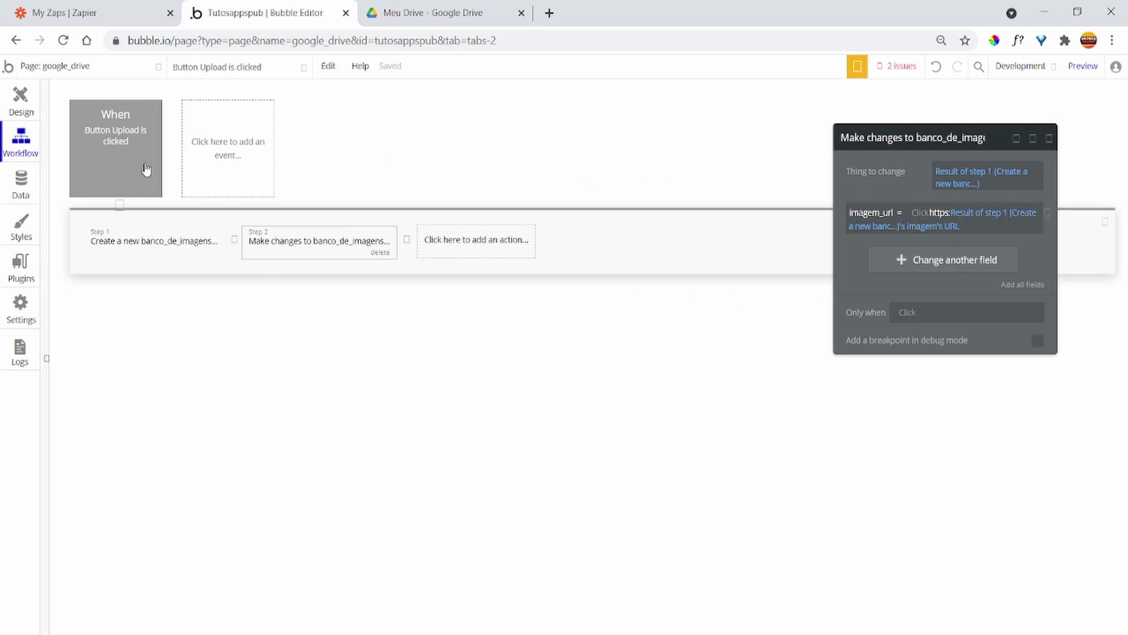
Add a trigger in the Zapier plugin settings and name it Google Drive
click(31, 272)
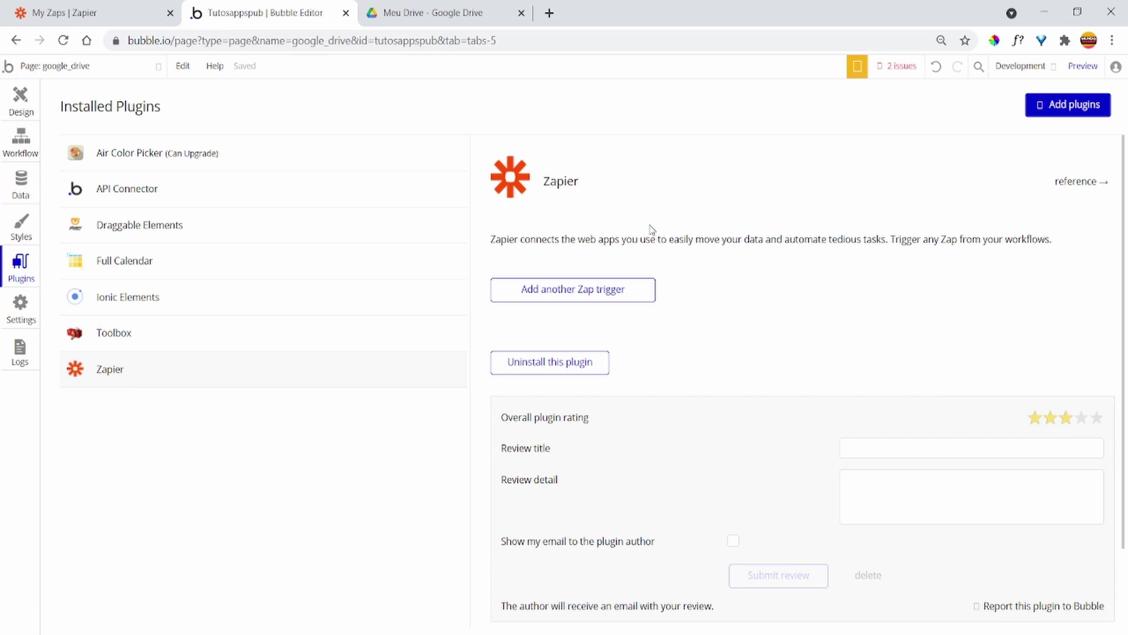
click(627, 297)
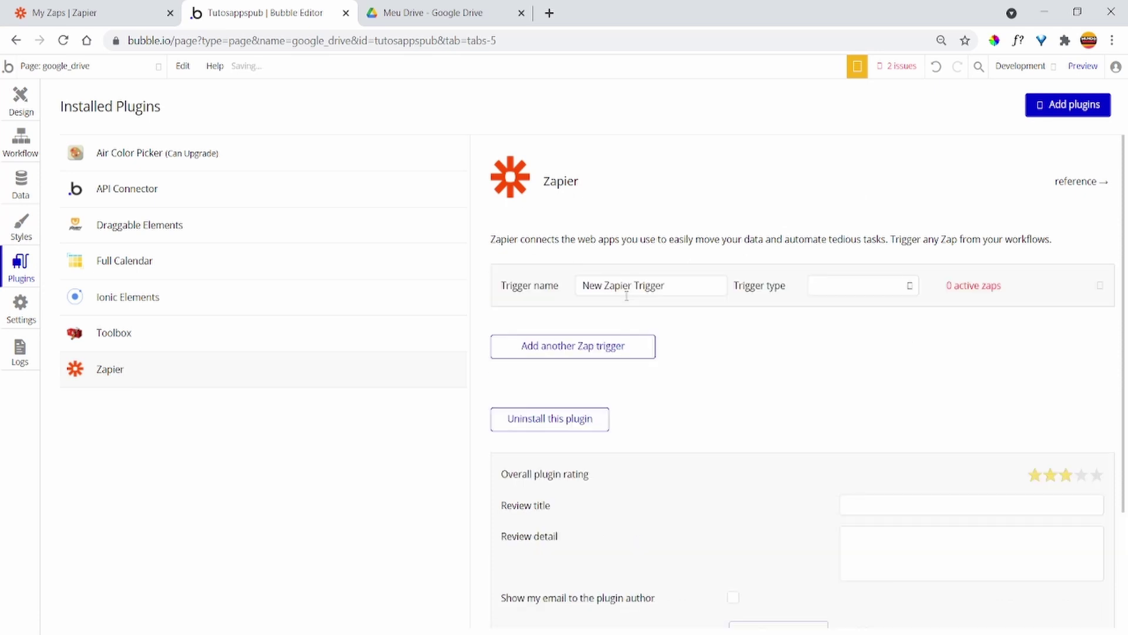
click(694, 281)
key(ctrl+a)
text(G)
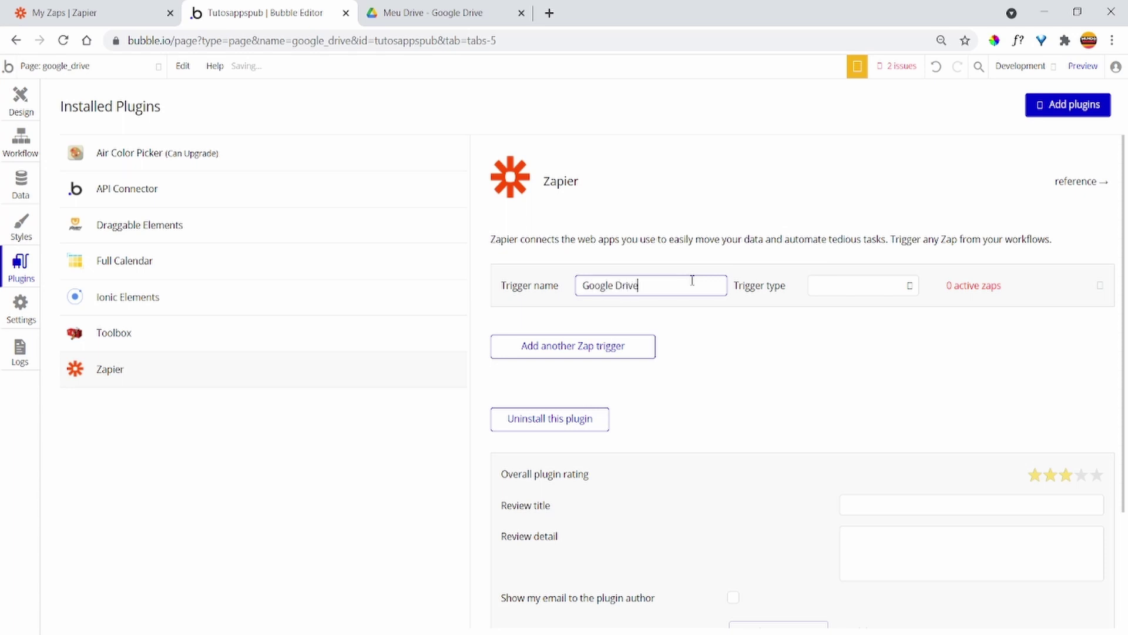
Set the Google Drive trigger's type to banco_de_imagens
click(874, 285)
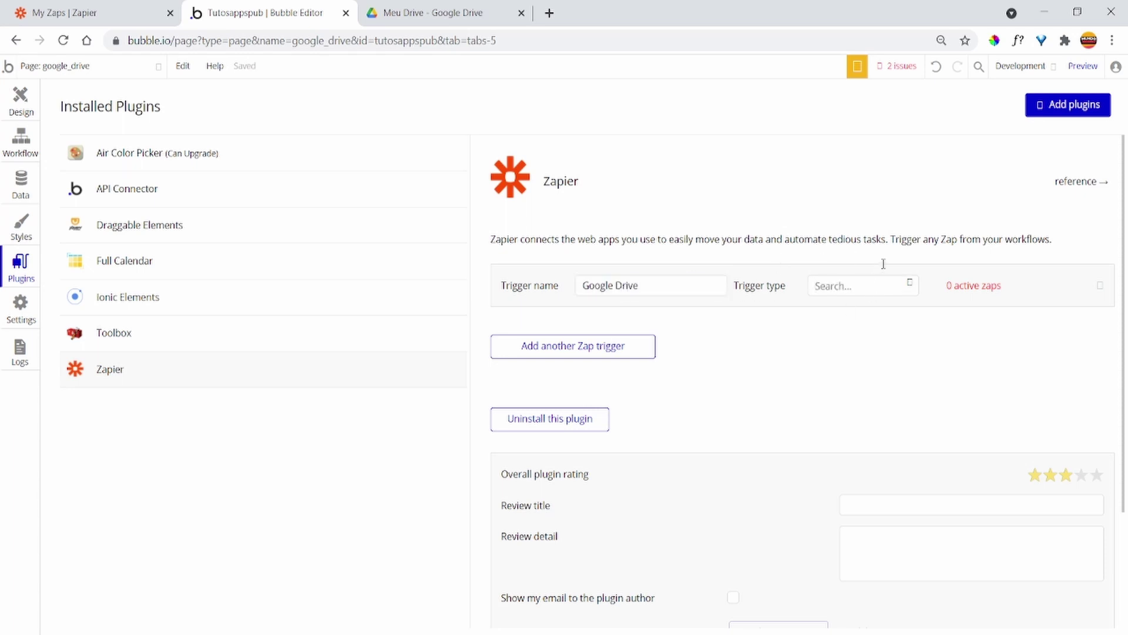
click(916, 287)
click(909, 286)
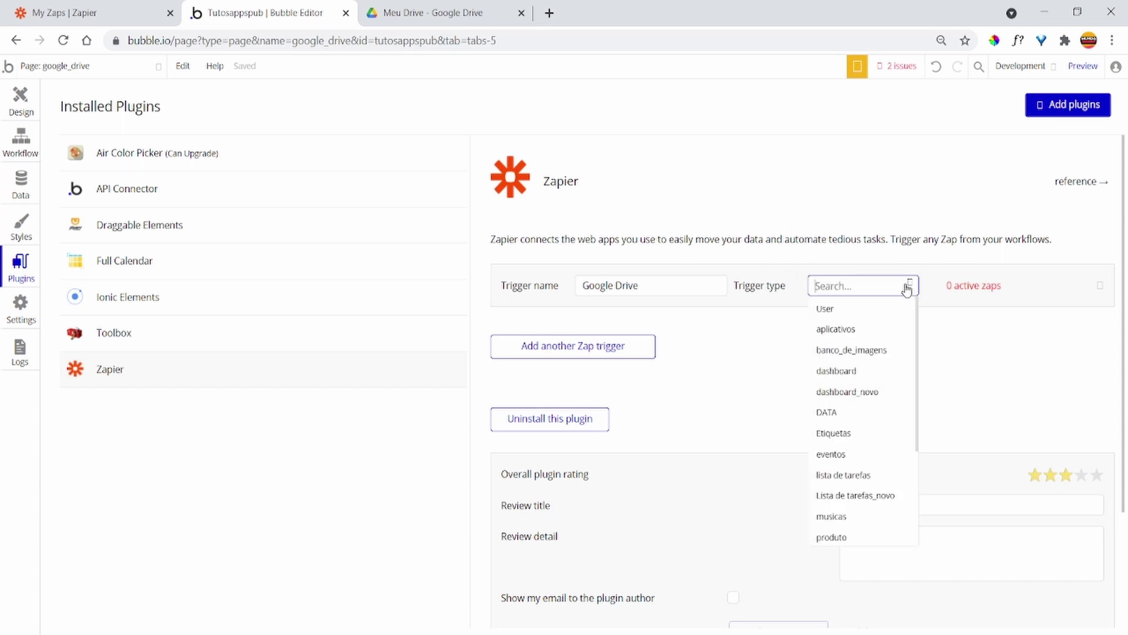
click(861, 353)
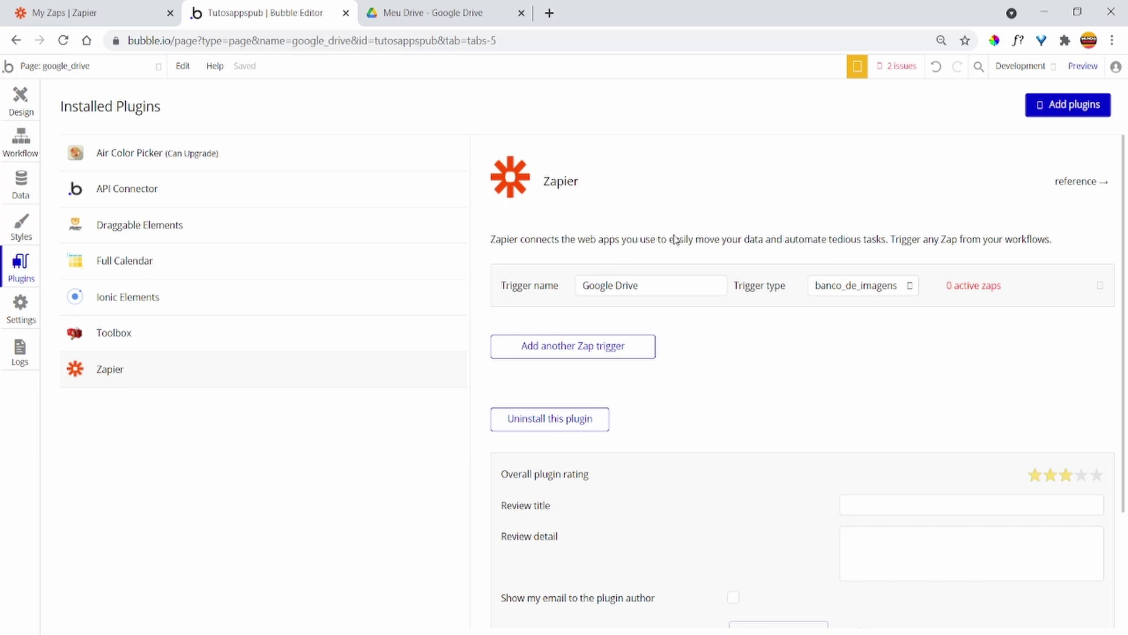
Add a Trigger a Zapier zap action to the Upload button workflow, with the result of step 1 as its Zap Thing
click(8, 156)
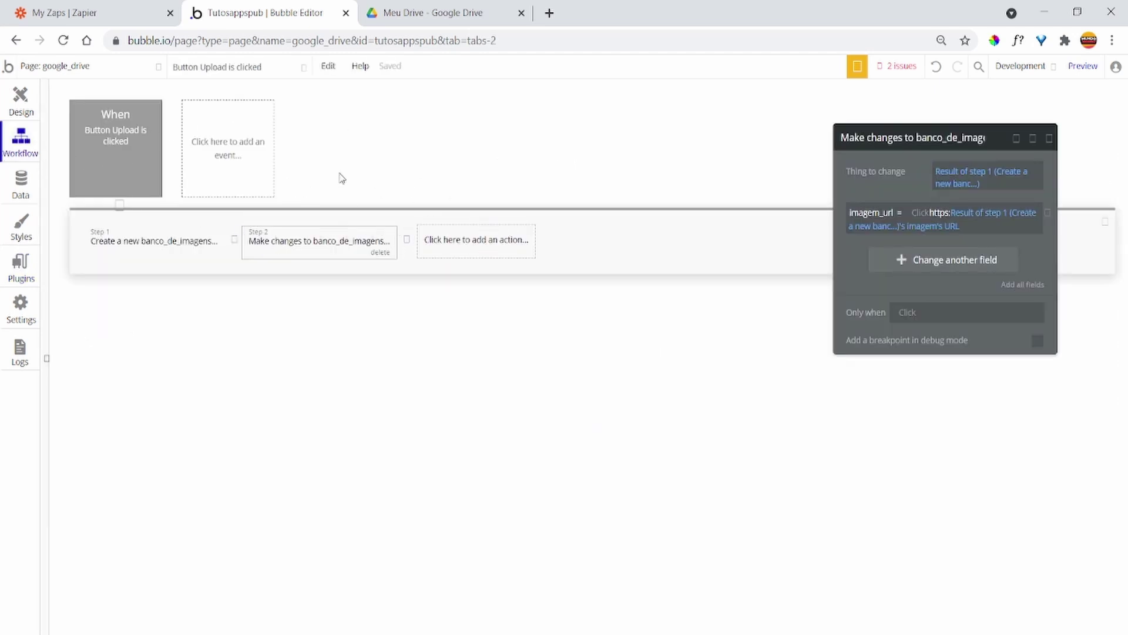
click(477, 244)
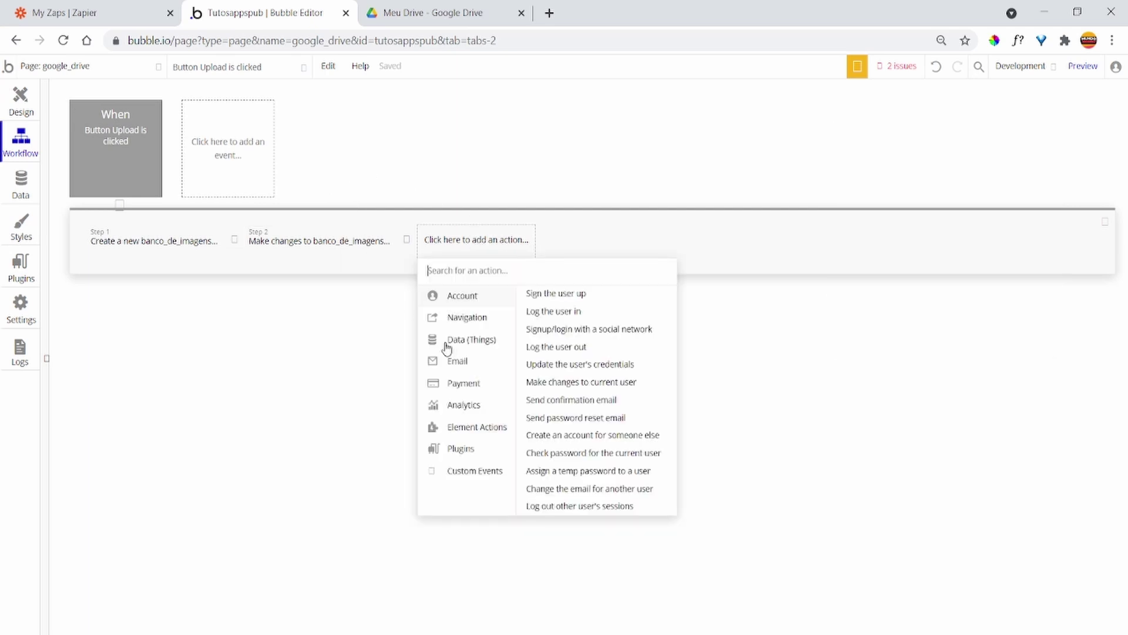
mouse_move(466, 451)
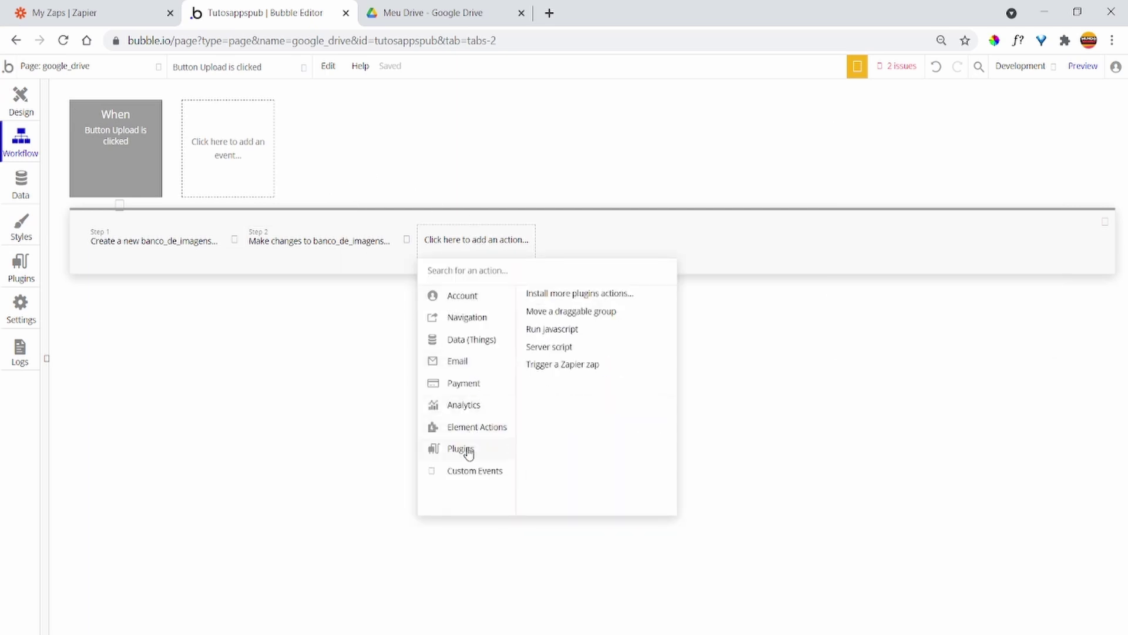
click(562, 365)
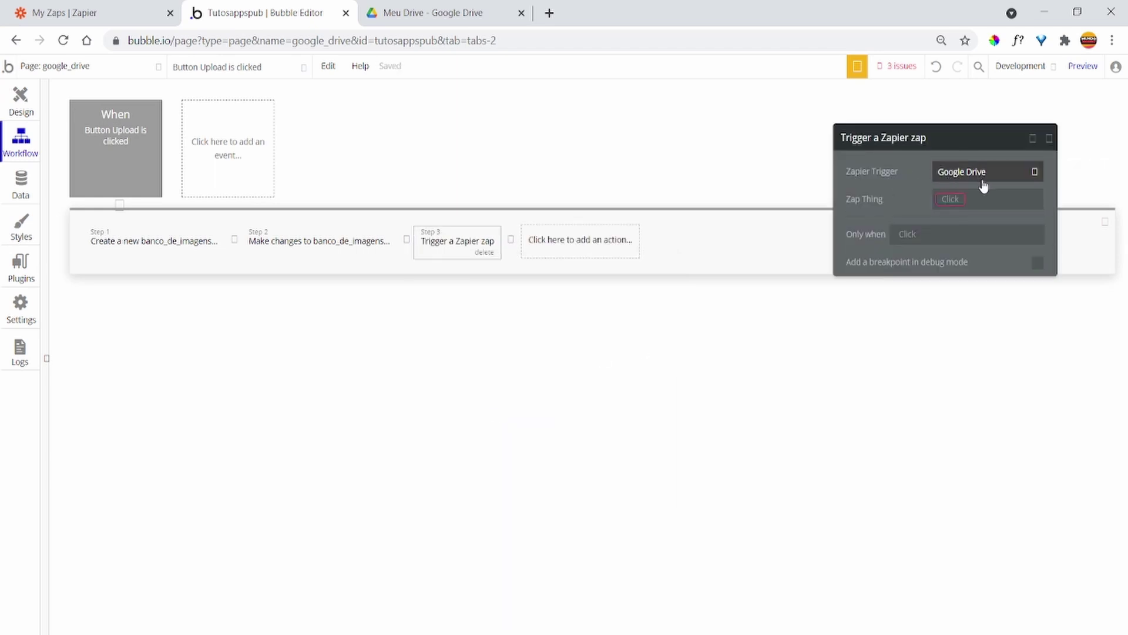
click(949, 200)
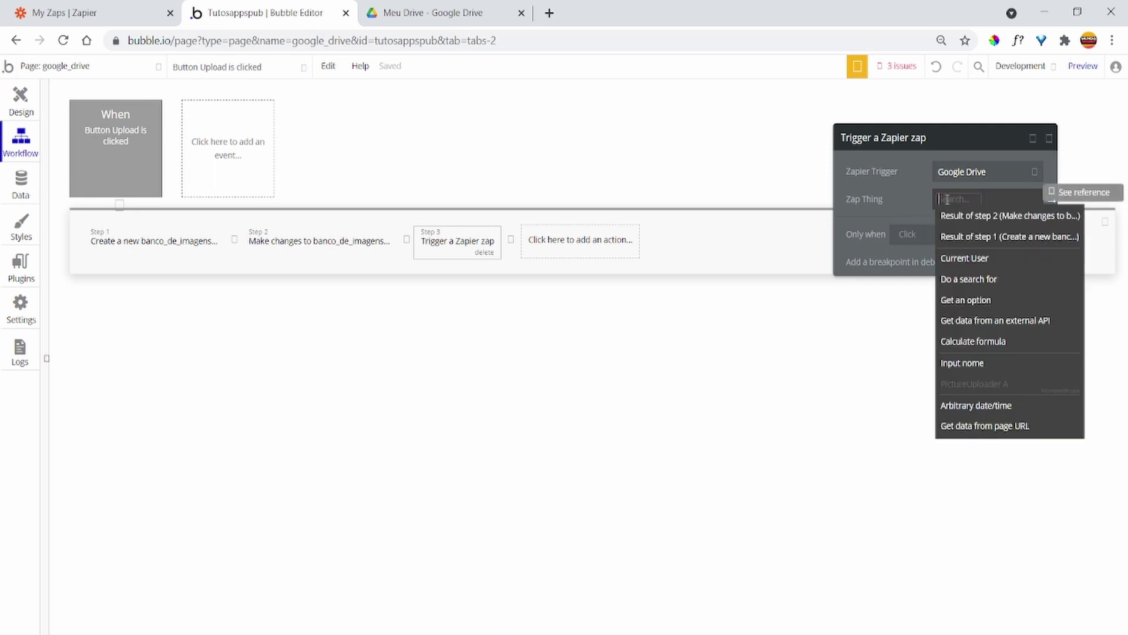
click(983, 240)
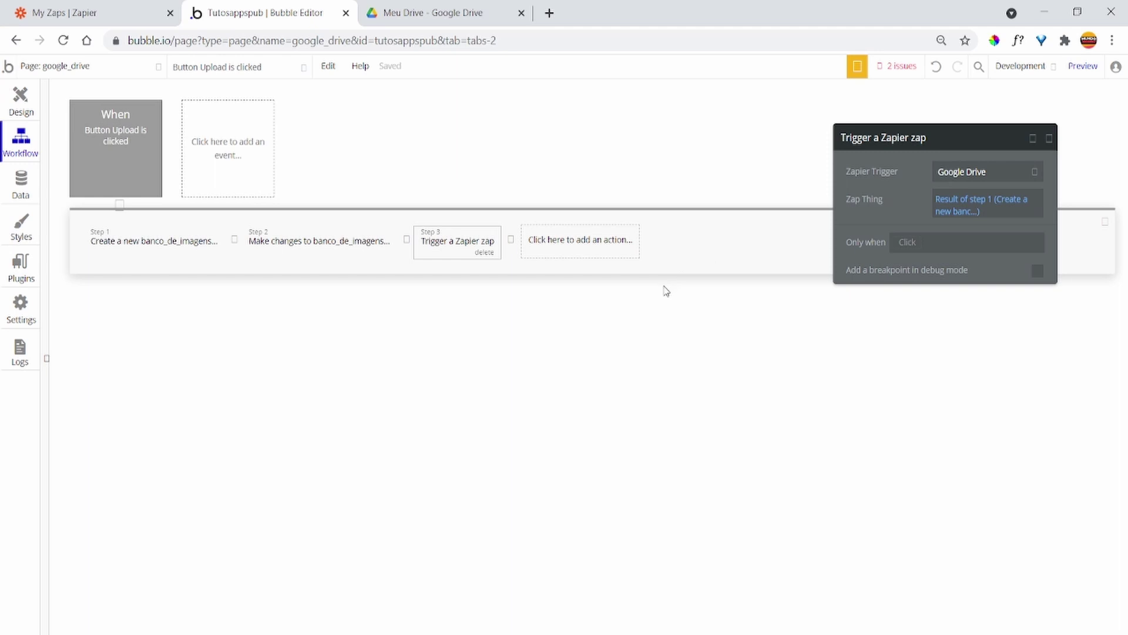
Add a Reset inputs action as the final step of the Upload button workflow
click(591, 258)
mouse_move(582, 428)
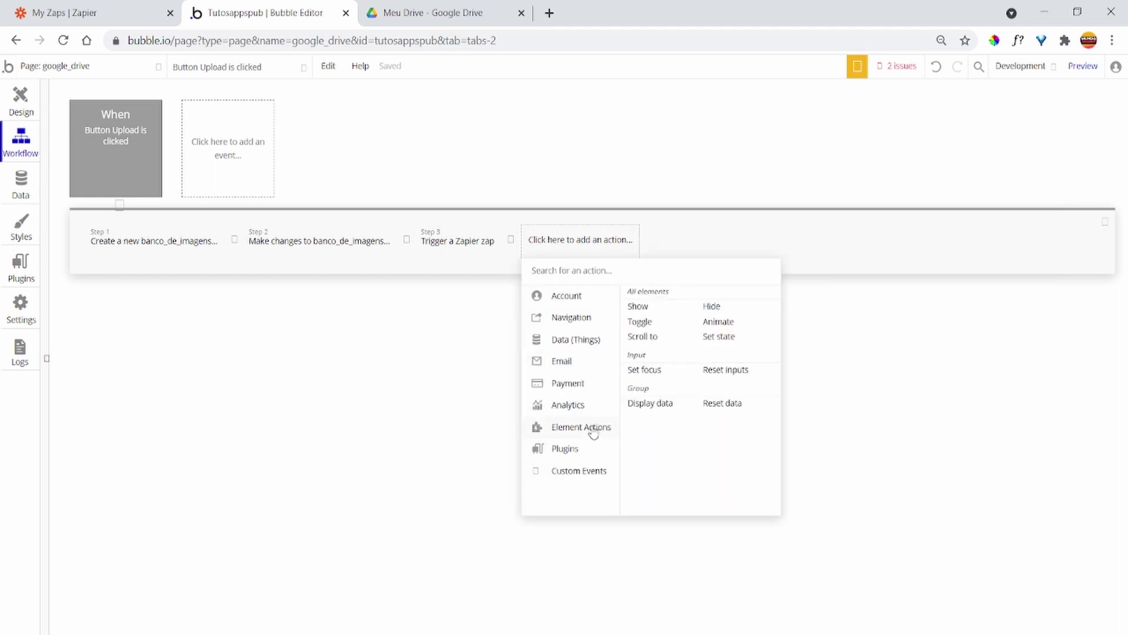
click(722, 371)
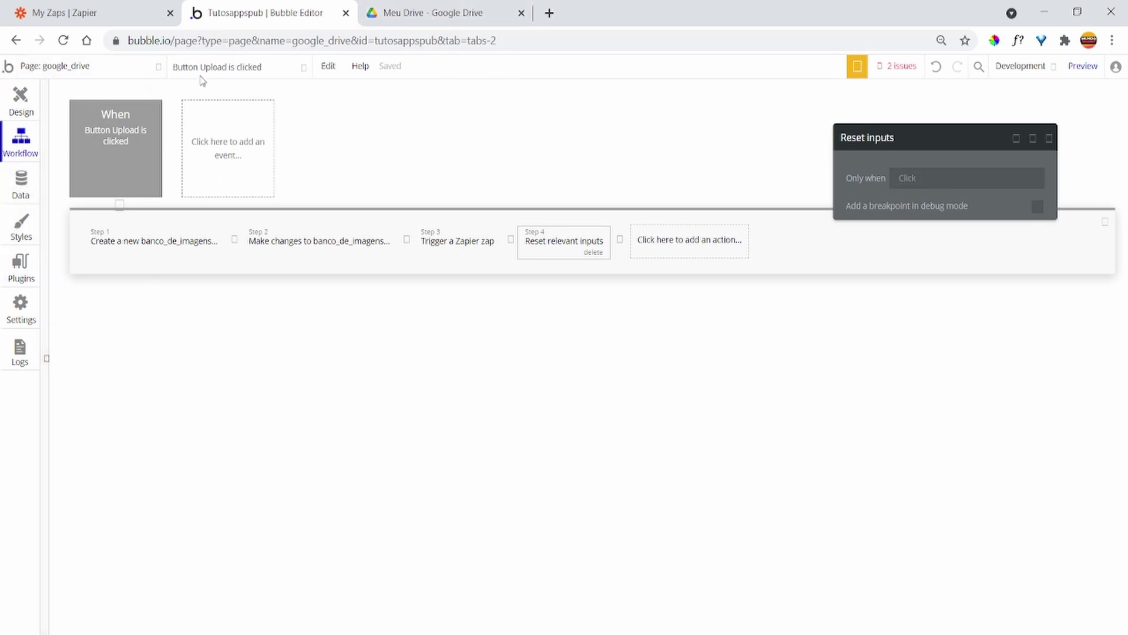
Switch to Zapier and create a new zap with Bubble as the trigger app and New Workflow Trigger Event as its event
click(127, 18)
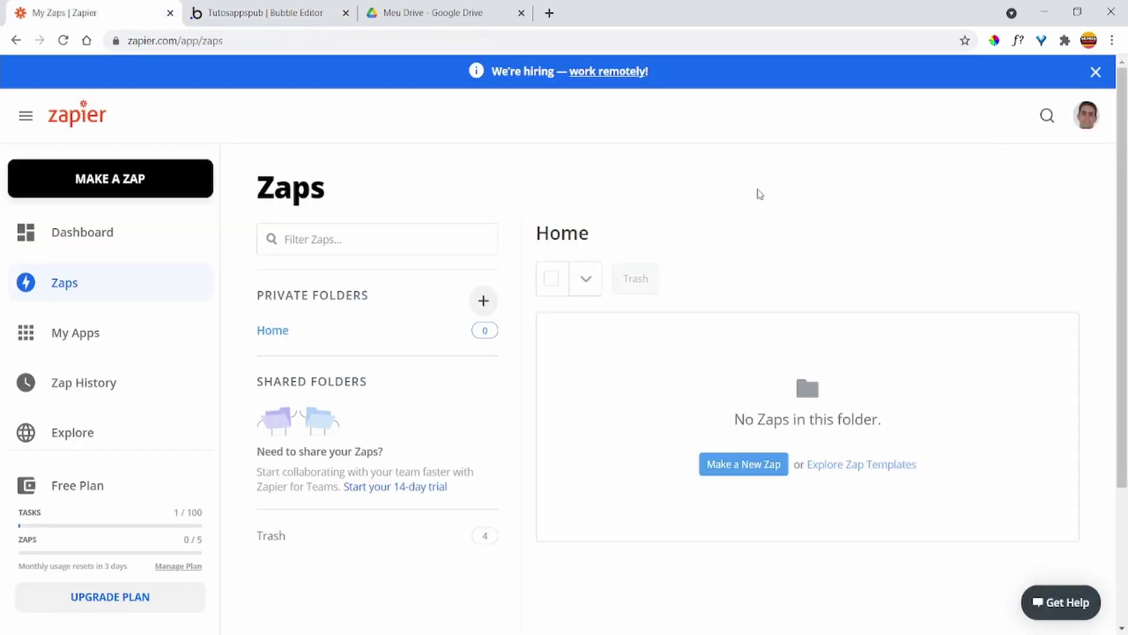
click(161, 182)
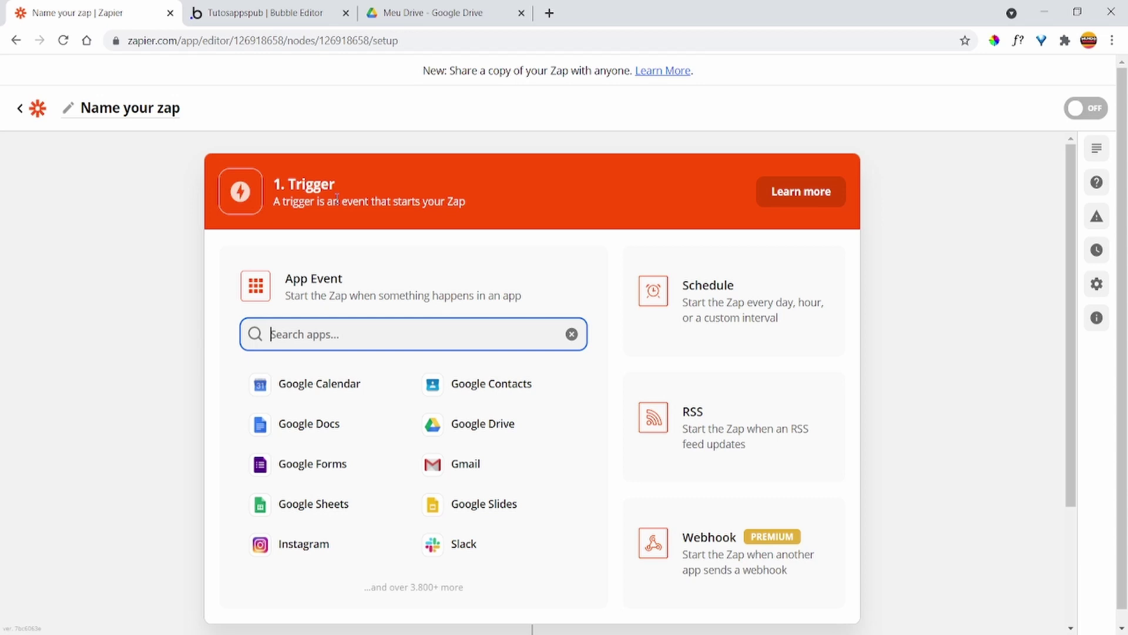
text(bubb)
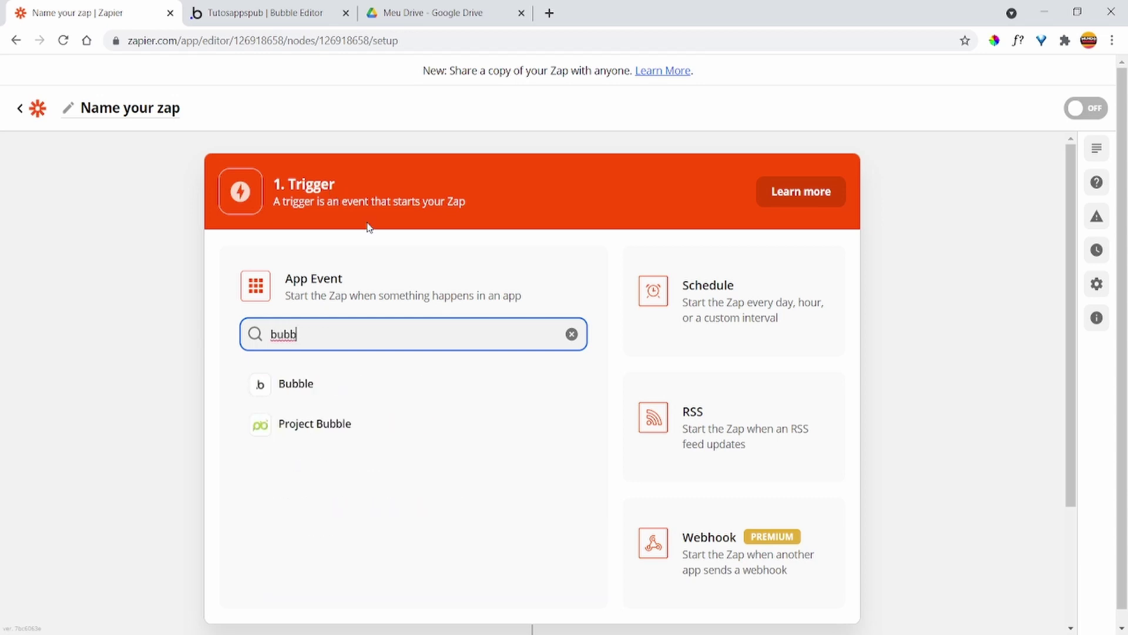
click(285, 393)
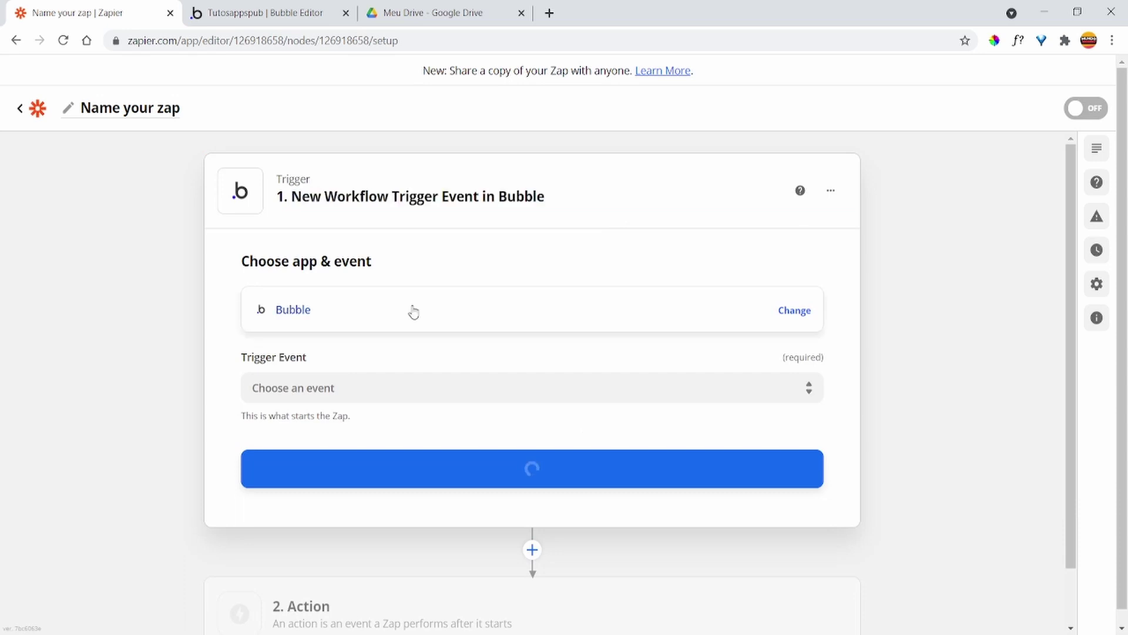
click(445, 382)
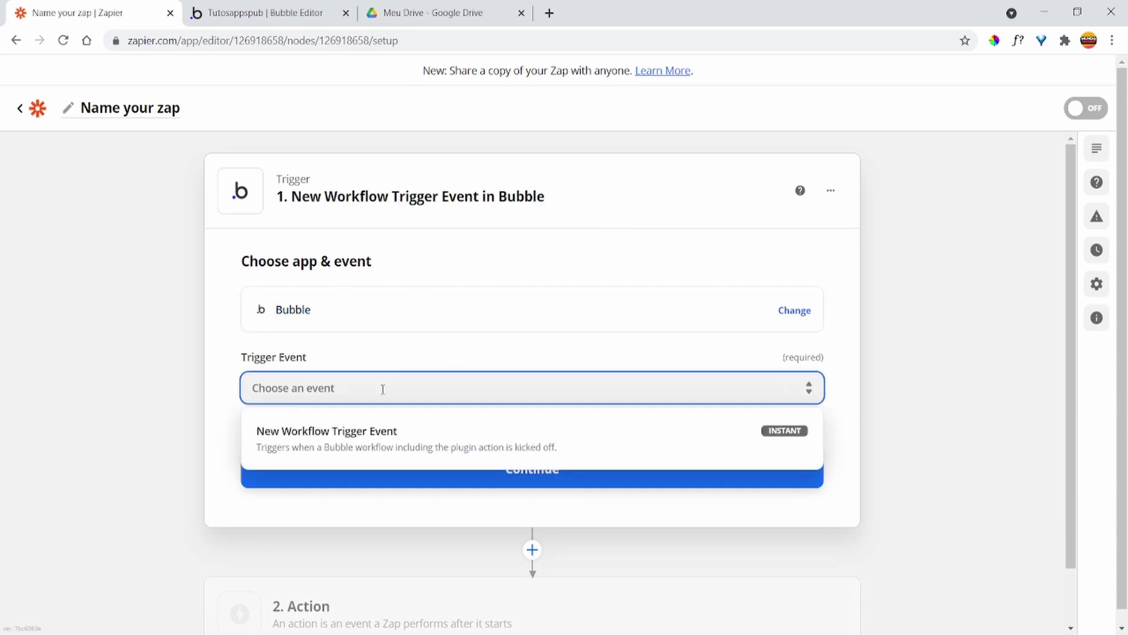
click(430, 444)
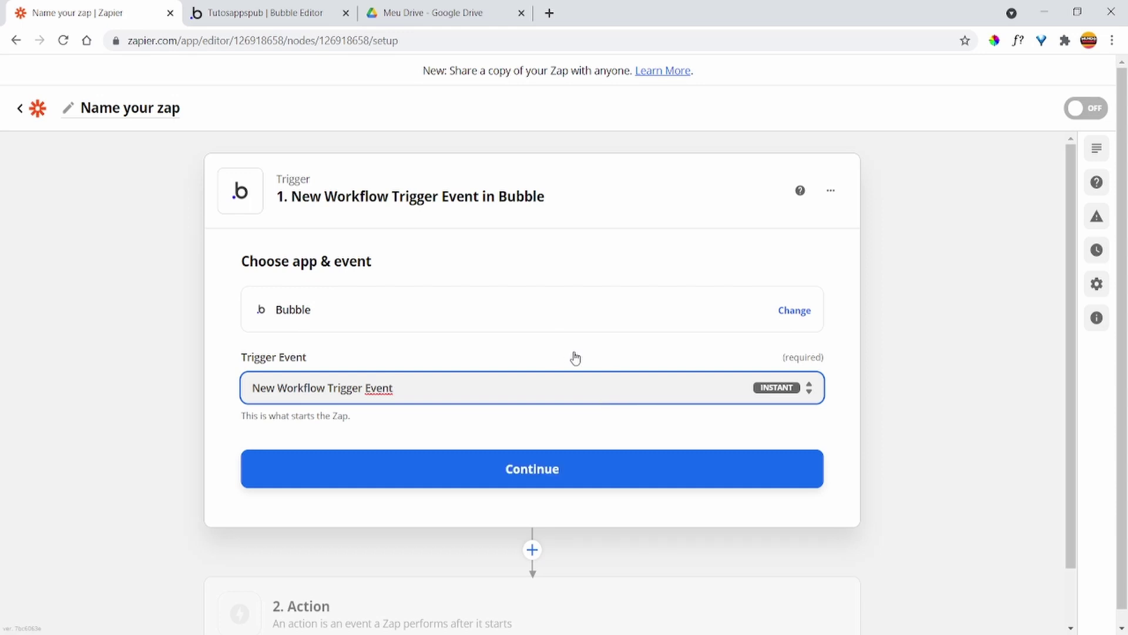
click(566, 467)
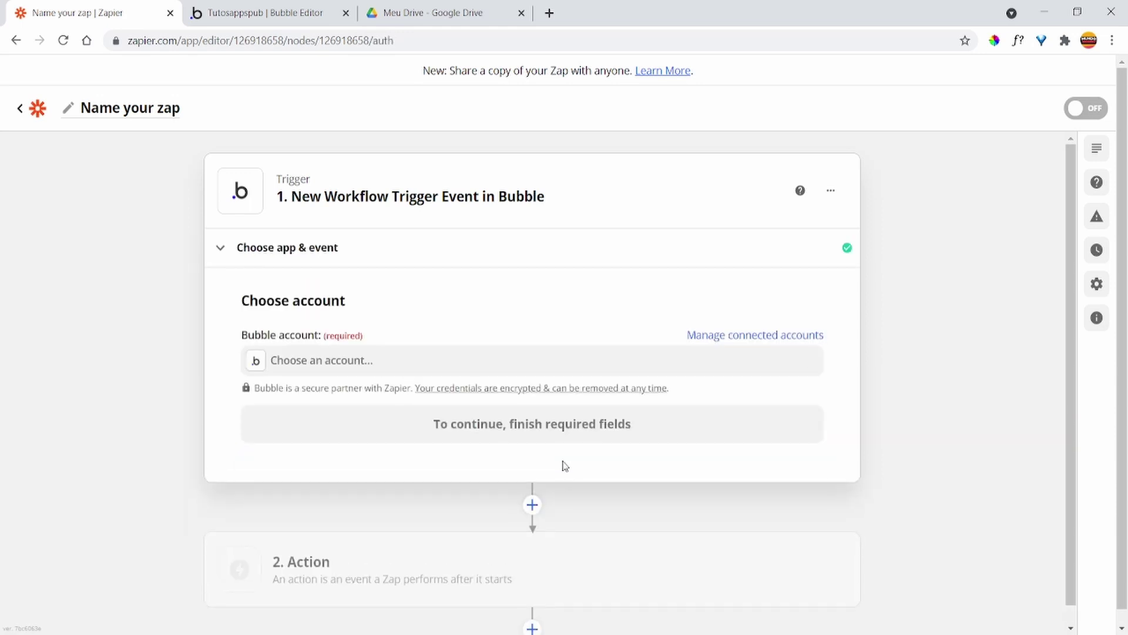
Choose the already connected Bubble account for the trigger and continue to the trigger setup
click(329, 370)
click(401, 482)
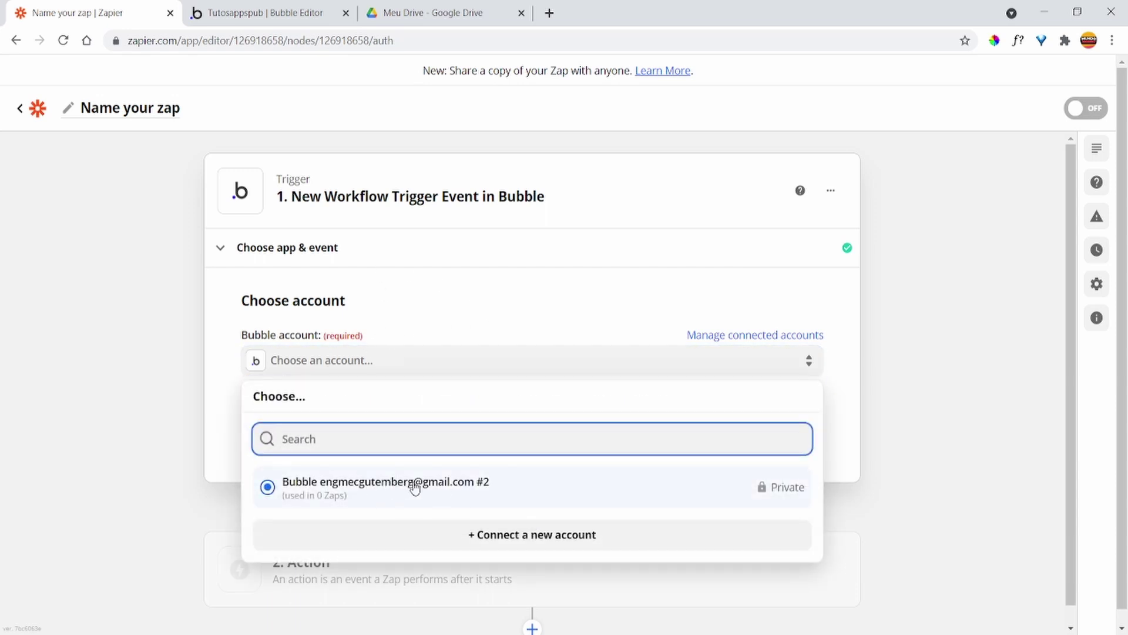
click(339, 495)
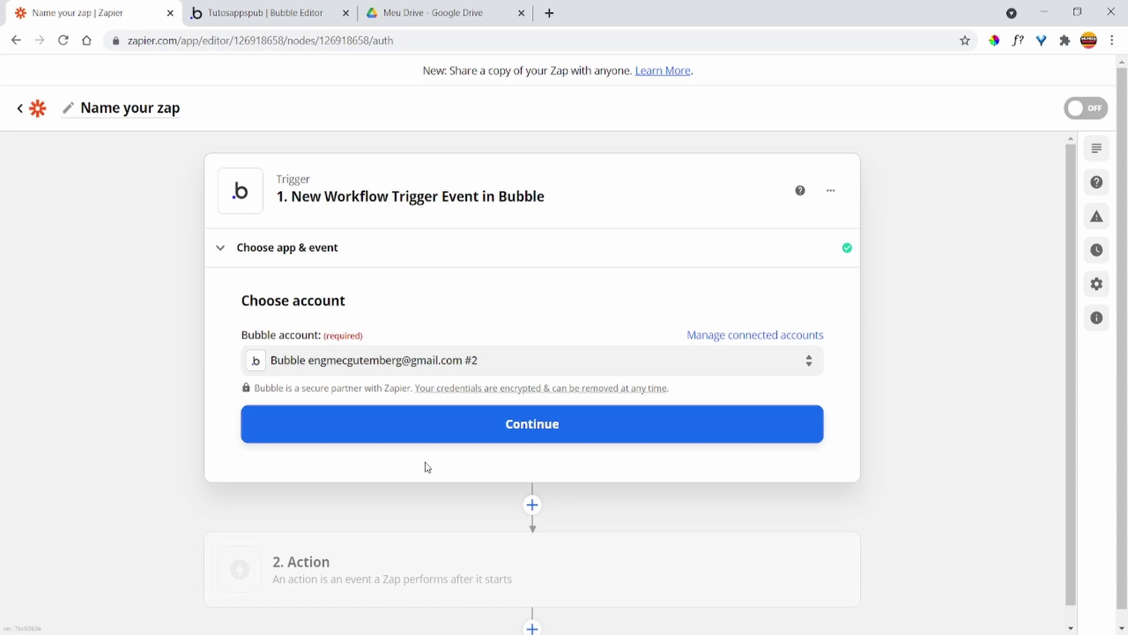
click(475, 435)
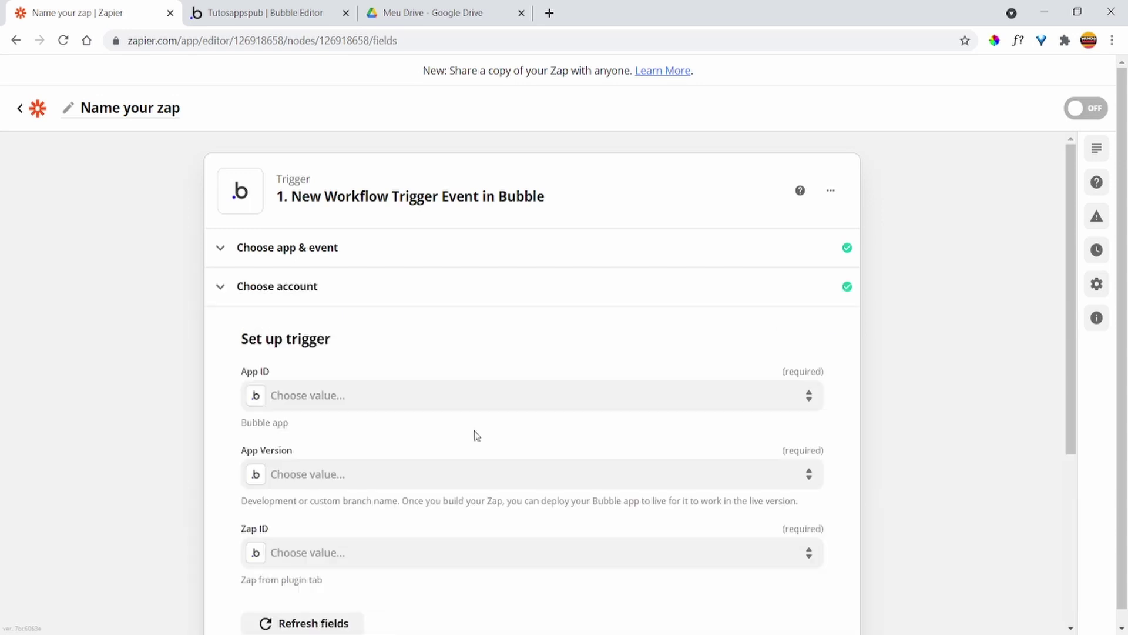
Set the trigger's App ID to tutosappspub and its App Version to Development
scroll(476, 335, down, 1)
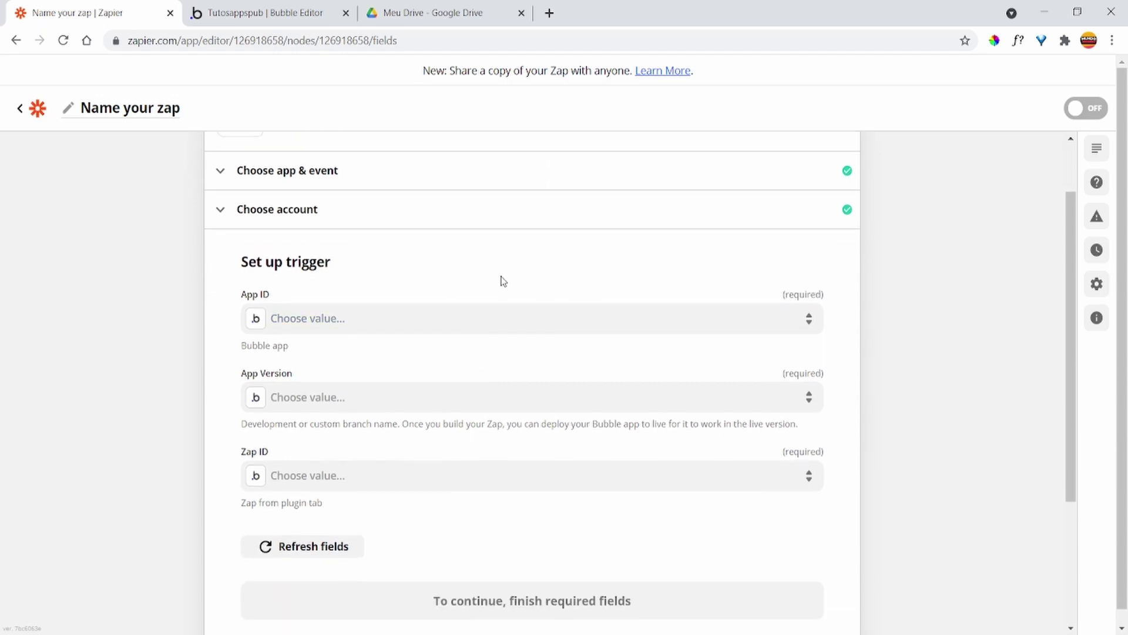
click(358, 317)
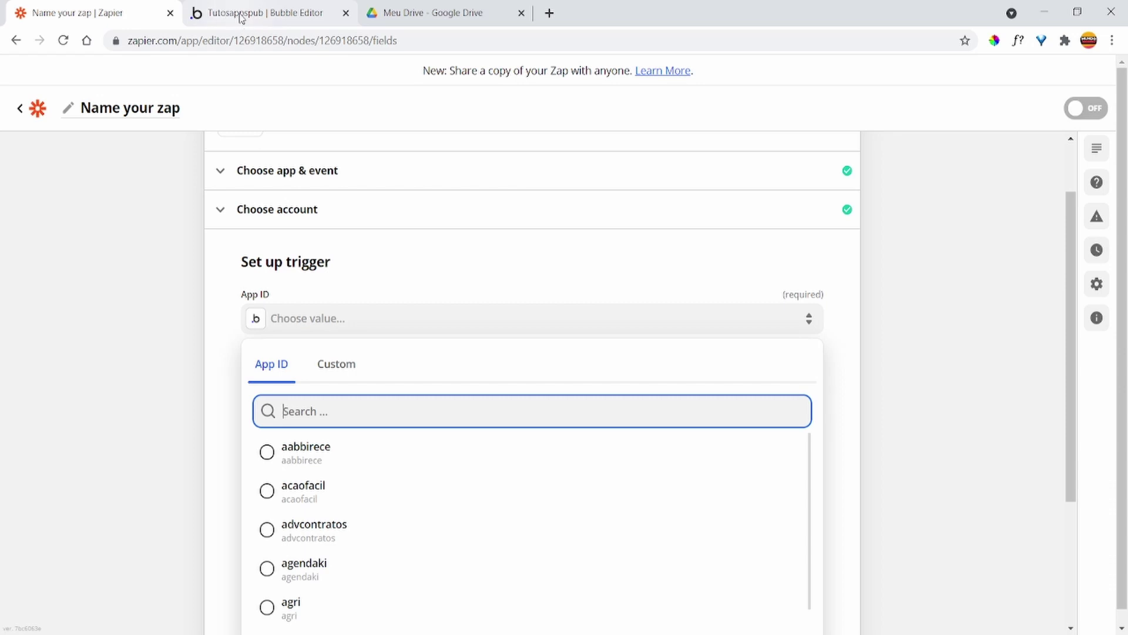
text(tut)
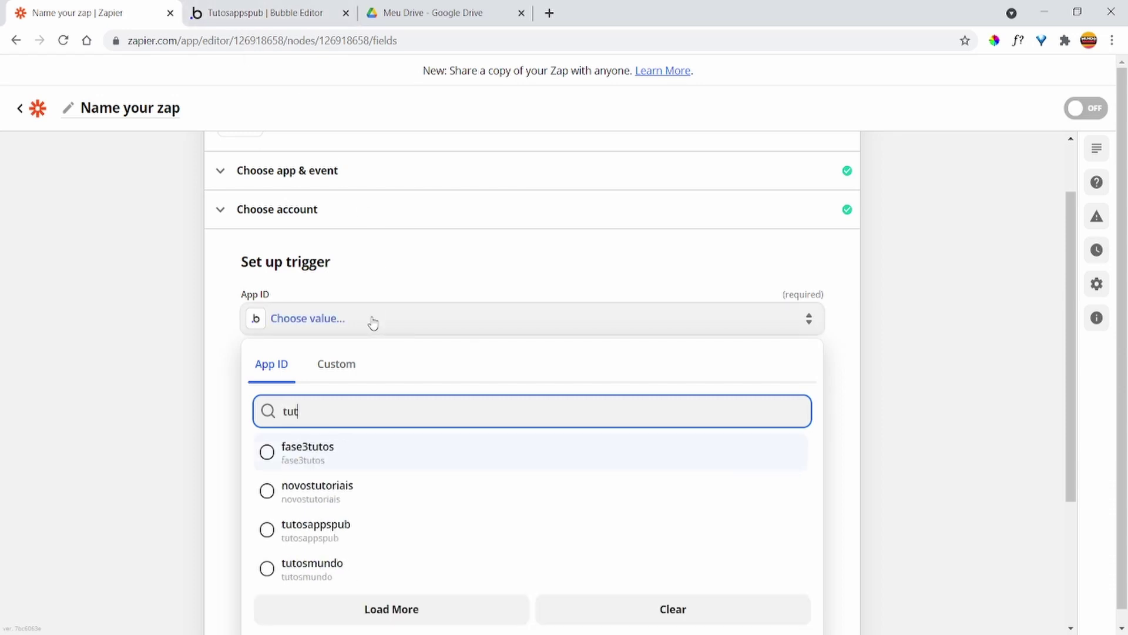
click(293, 540)
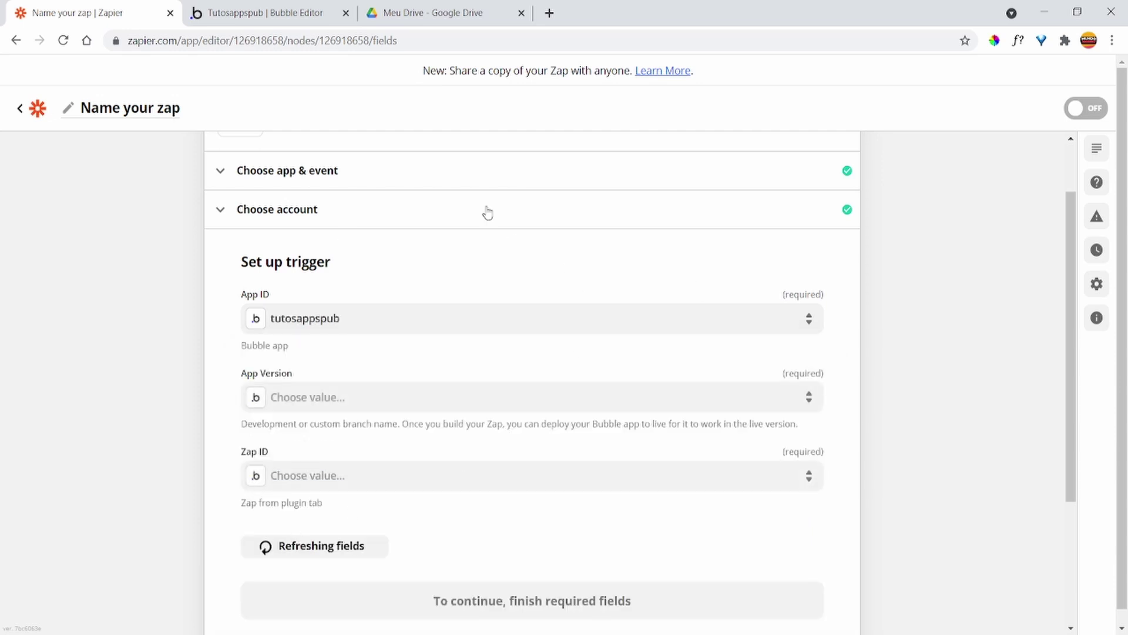
click(352, 402)
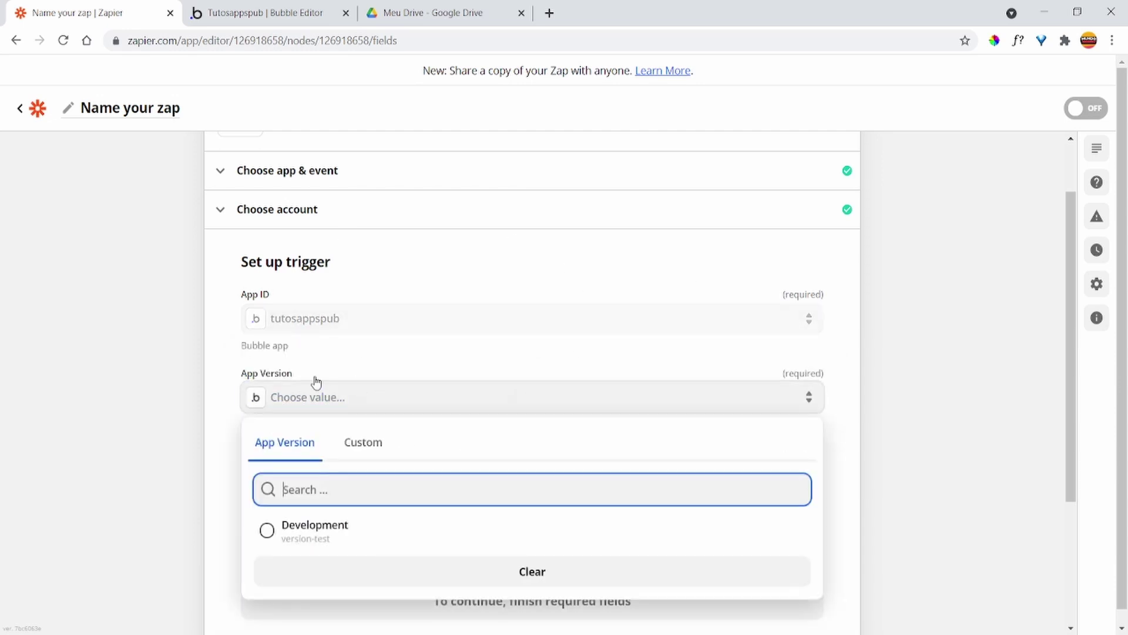
click(316, 529)
Set the trigger's Zap ID to Google Drive and continue to the trigger test
scroll(421, 456, down, 3)
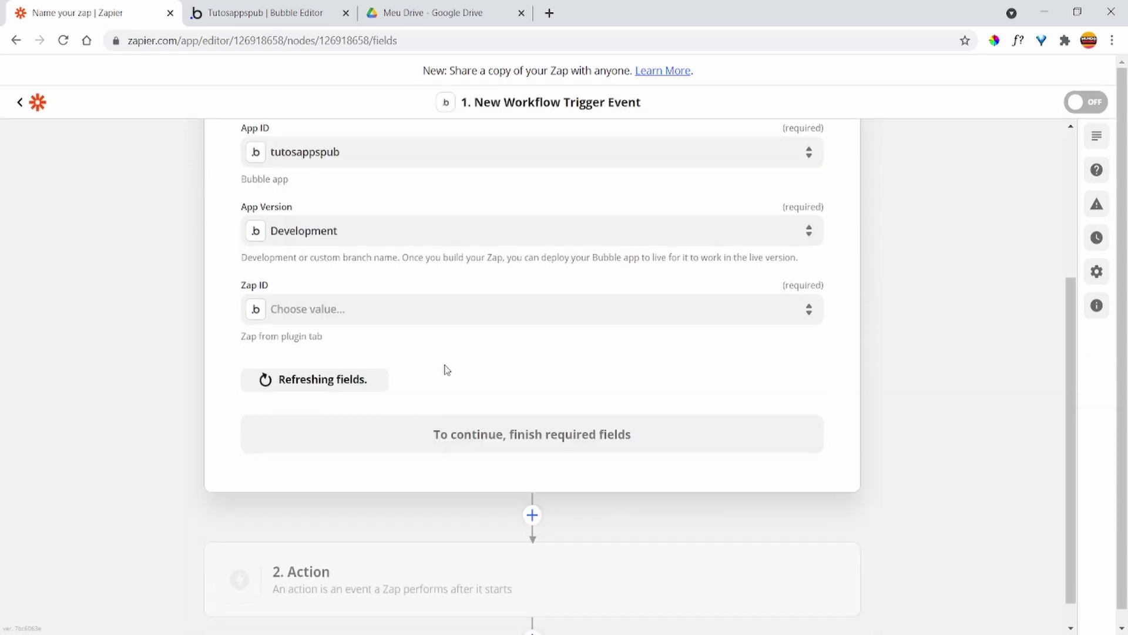
click(336, 316)
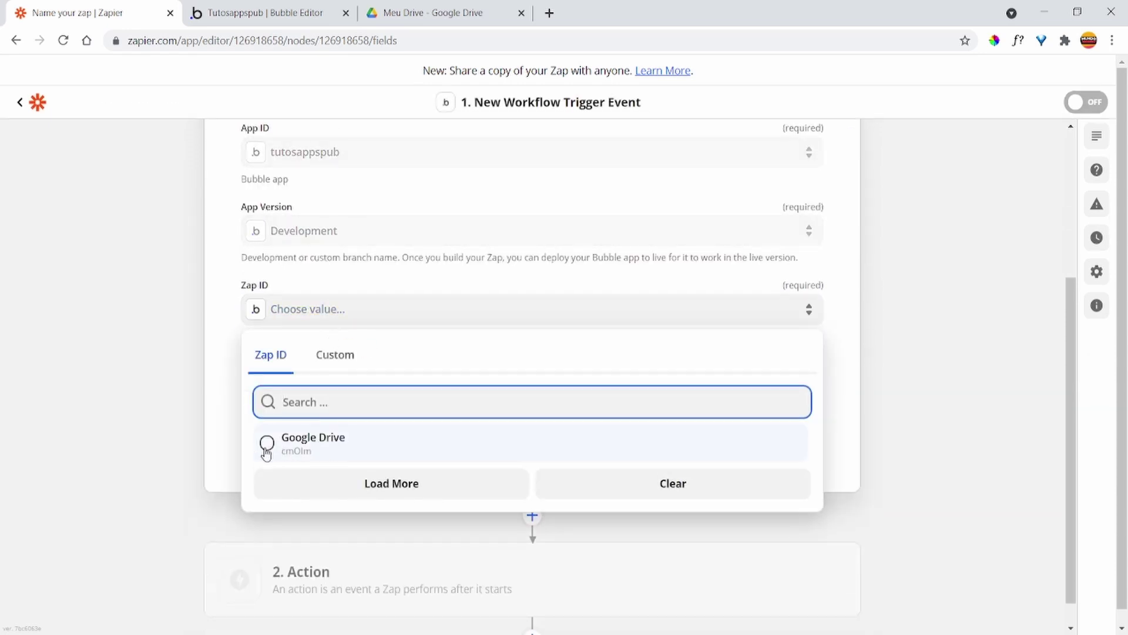
click(266, 447)
click(544, 436)
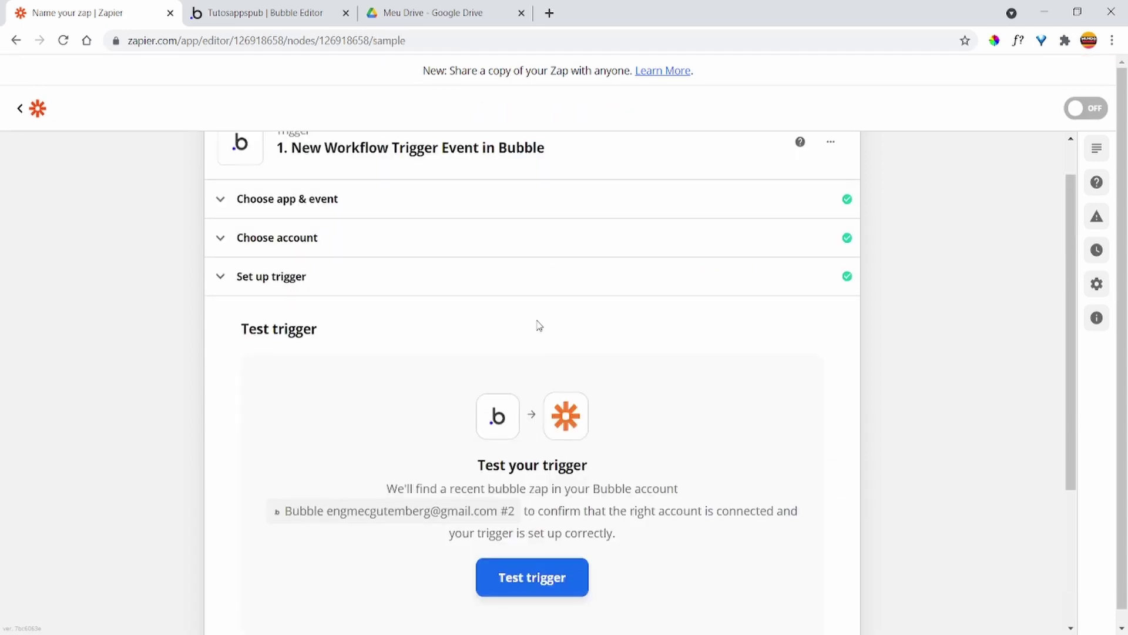
Switch to Bubble to check the Data API settings for banco_de_imagens, and return to the zap in Zapier
scroll(537, 325, down, 1)
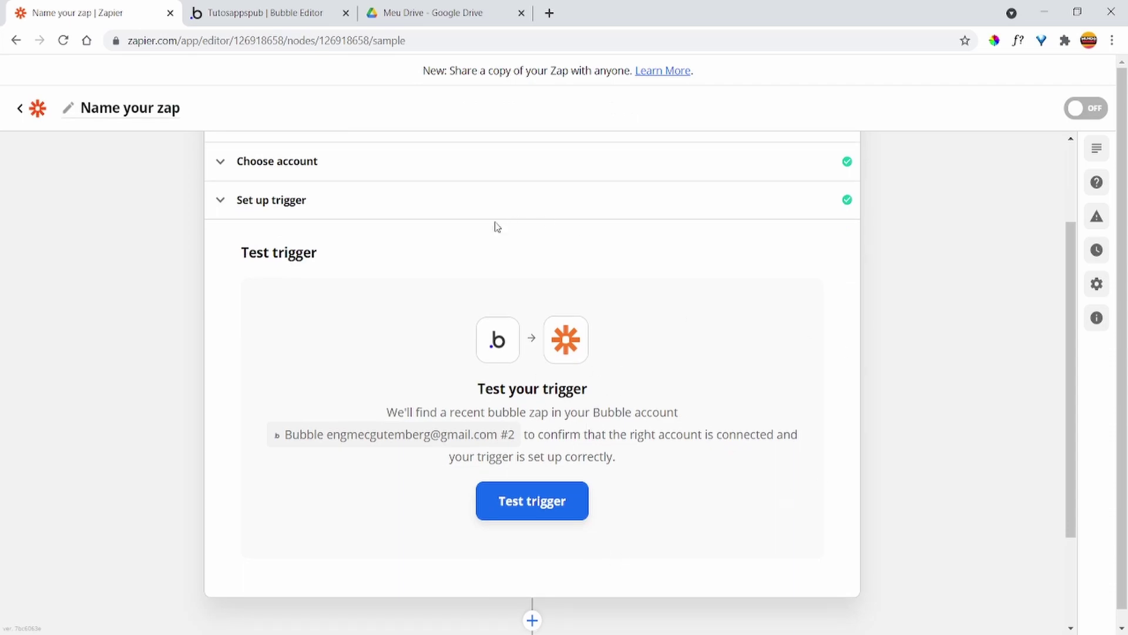
click(286, 25)
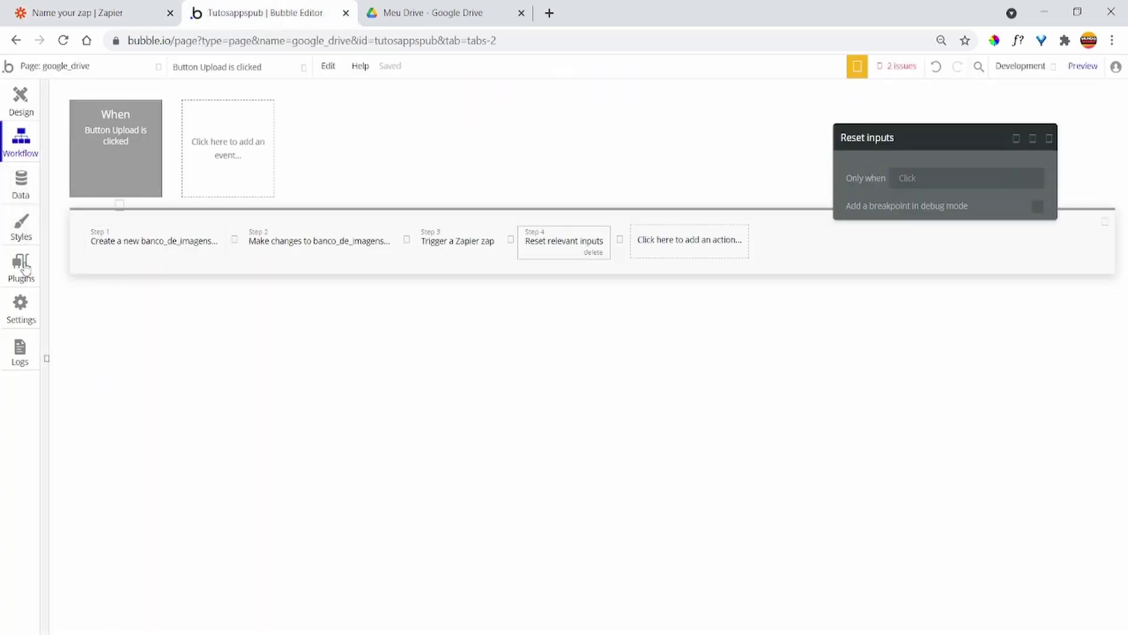
click(18, 305)
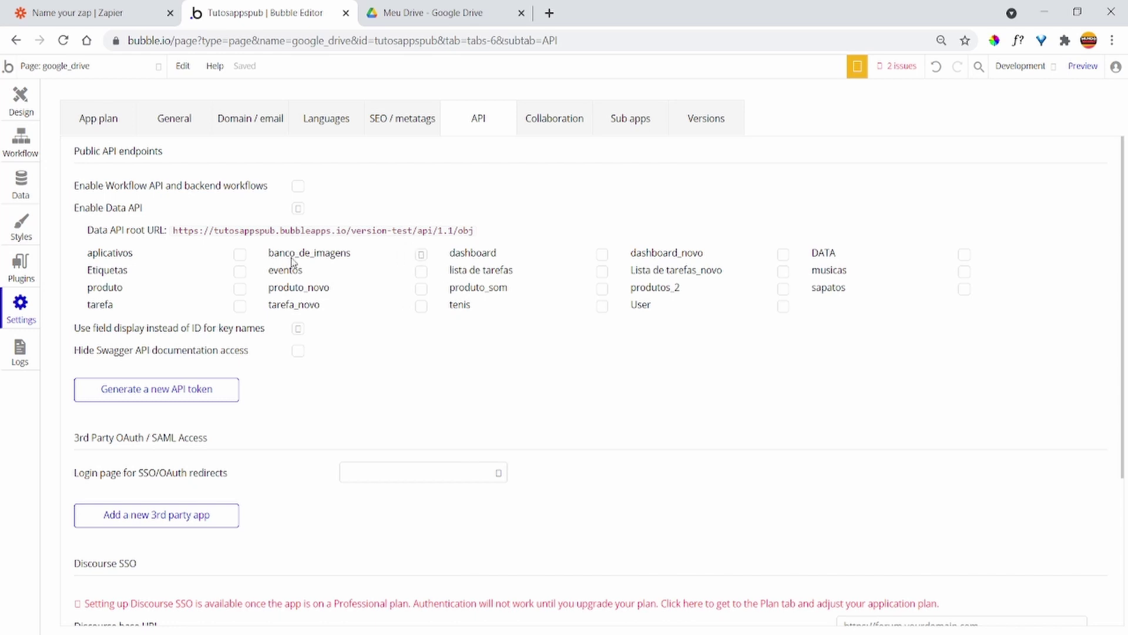
click(95, 14)
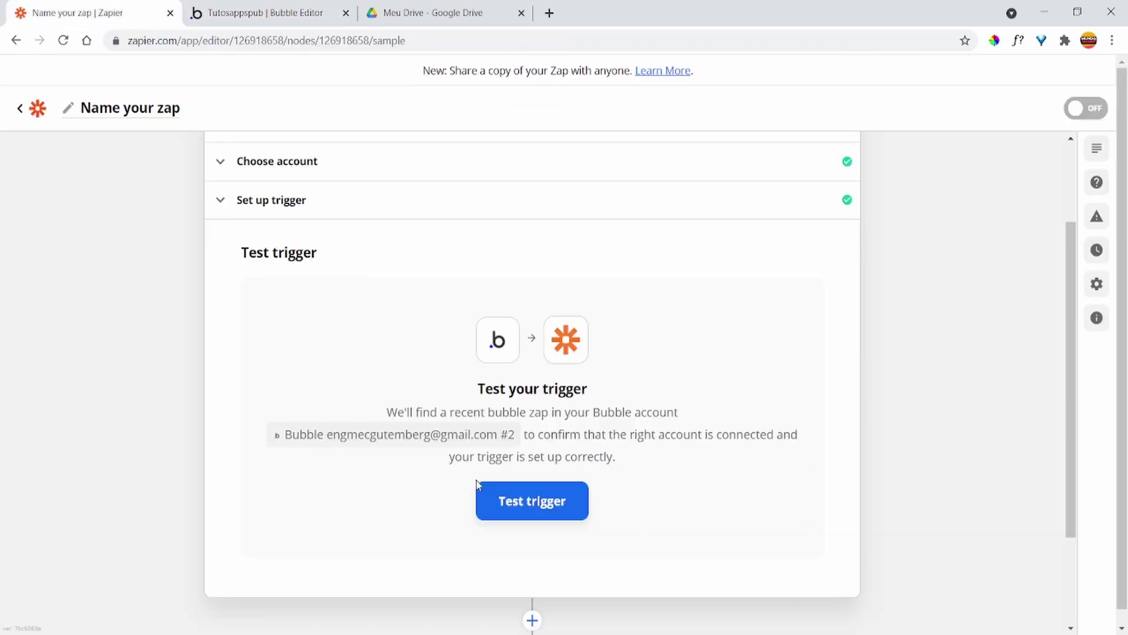
click(298, 14)
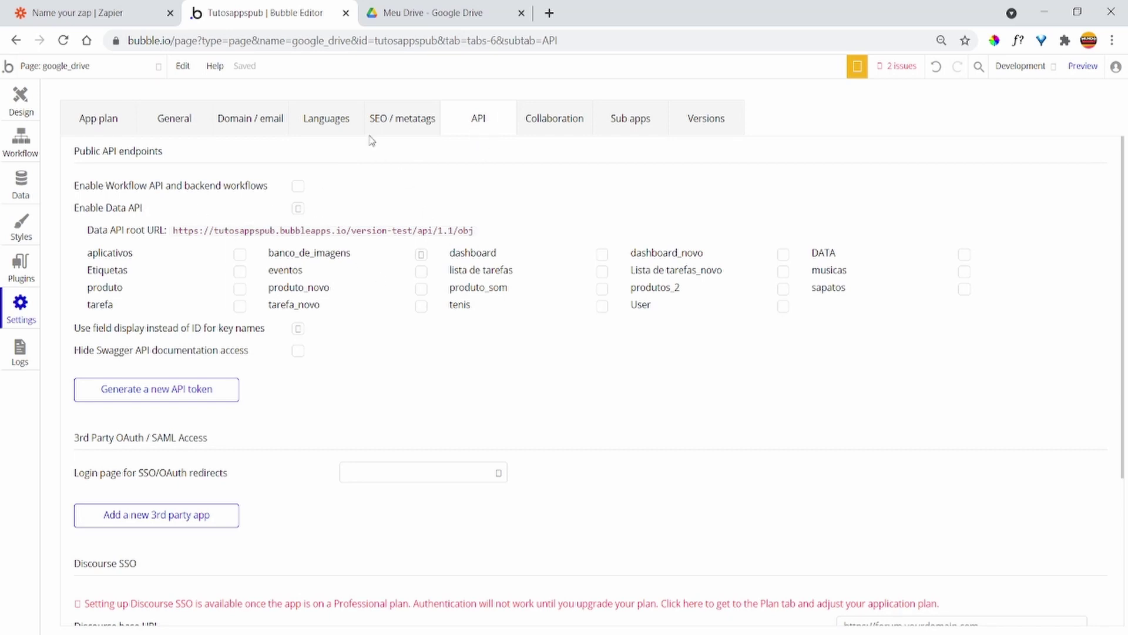
click(57, 9)
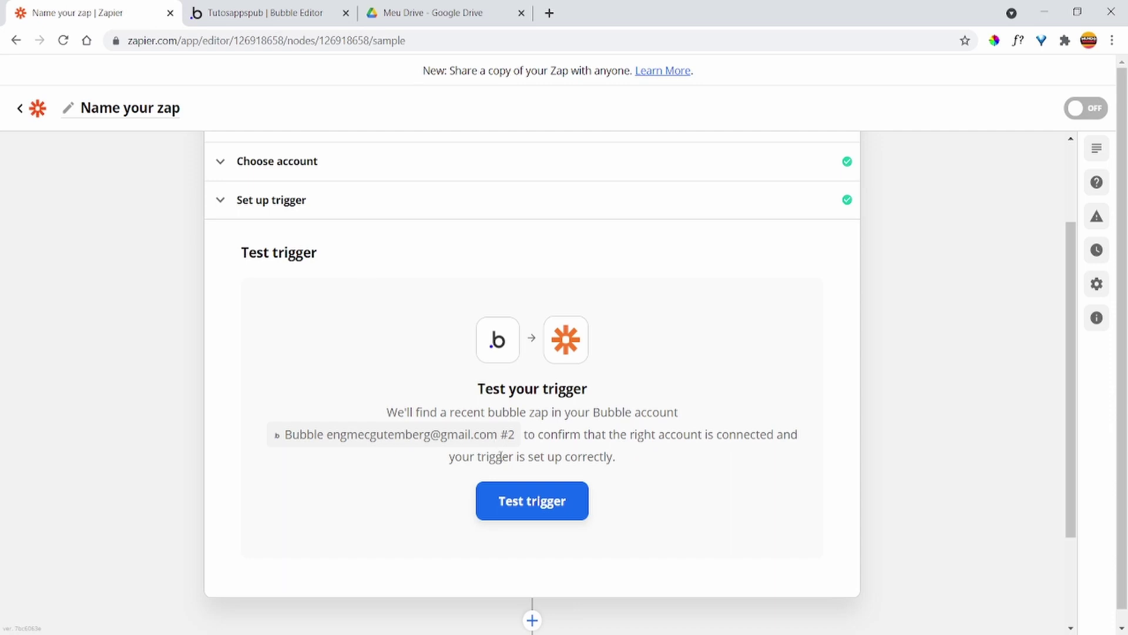
Test the Bubble trigger, review the sample record's fields, and continue to the action step
click(534, 509)
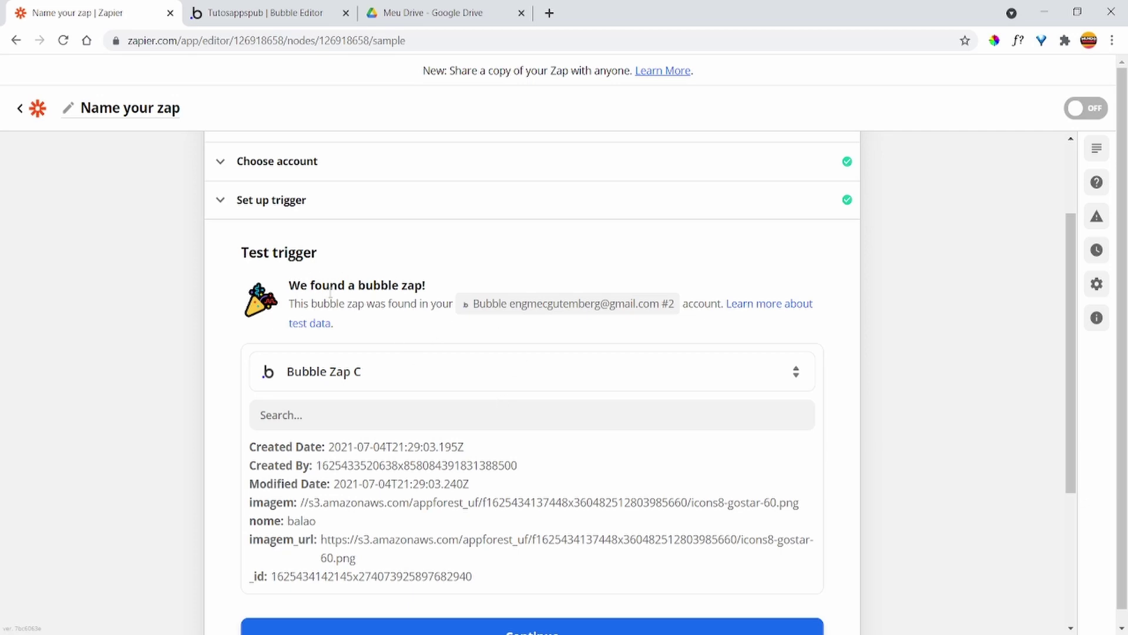
scroll(416, 370, down, 3)
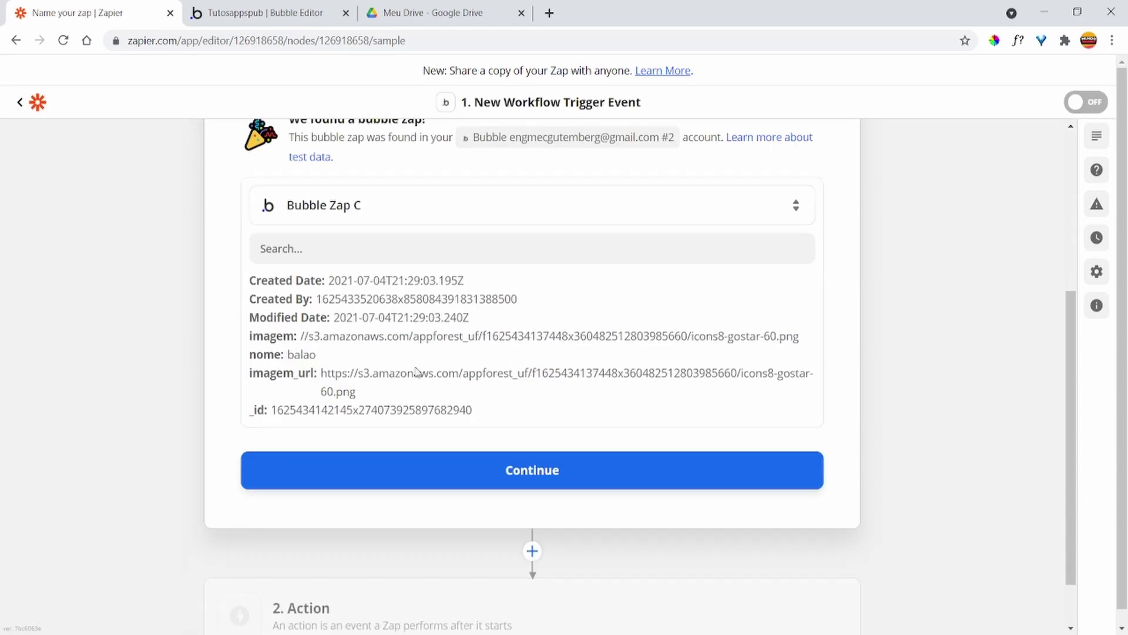
scroll(412, 305, up, 3)
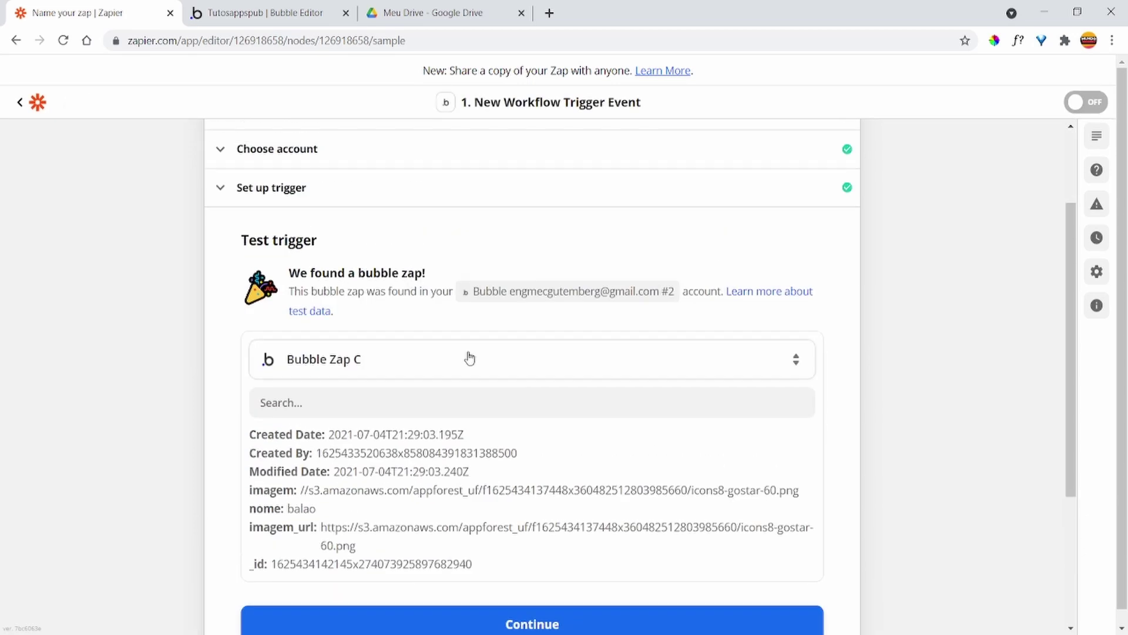
scroll(546, 347, down, 2)
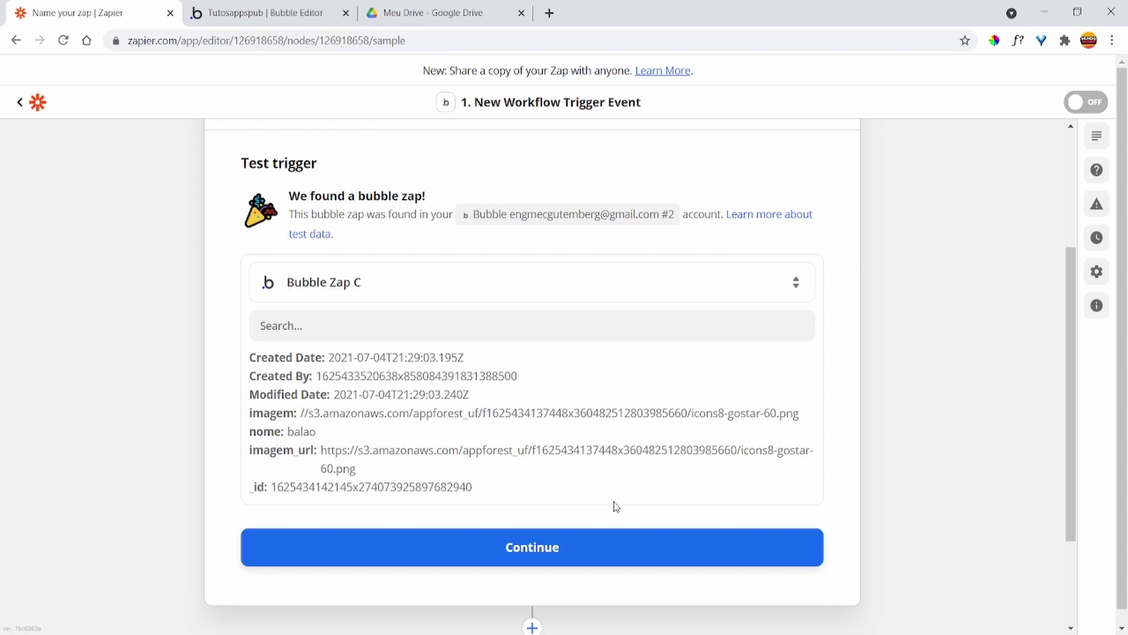
click(594, 552)
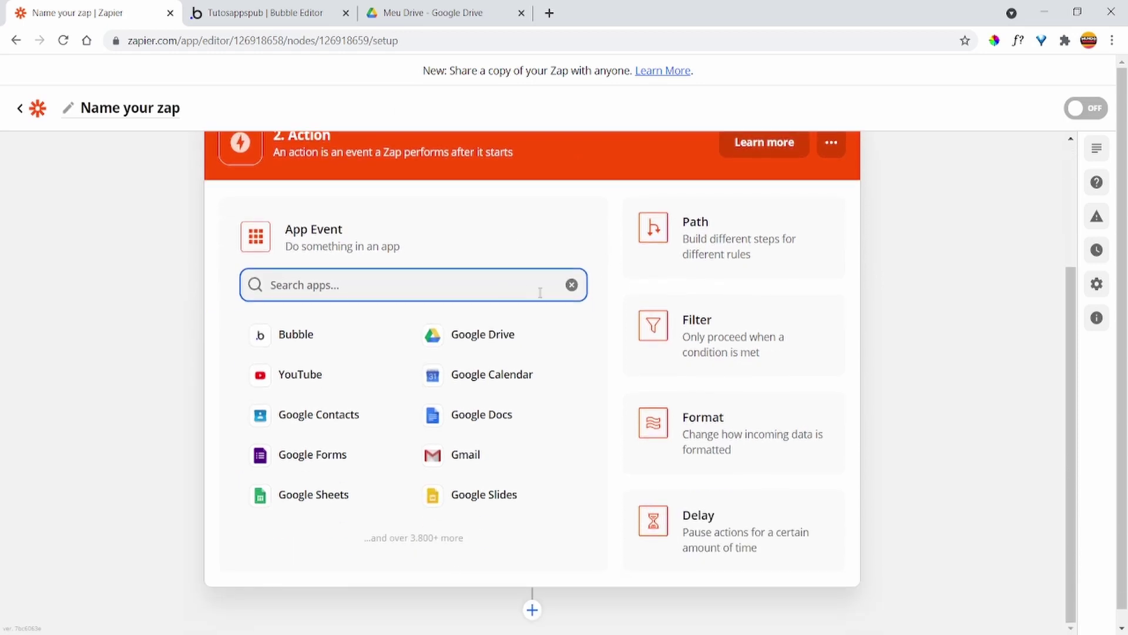
Set the zap's action to Google Drive with the Upload File event and continue to account selection
click(493, 342)
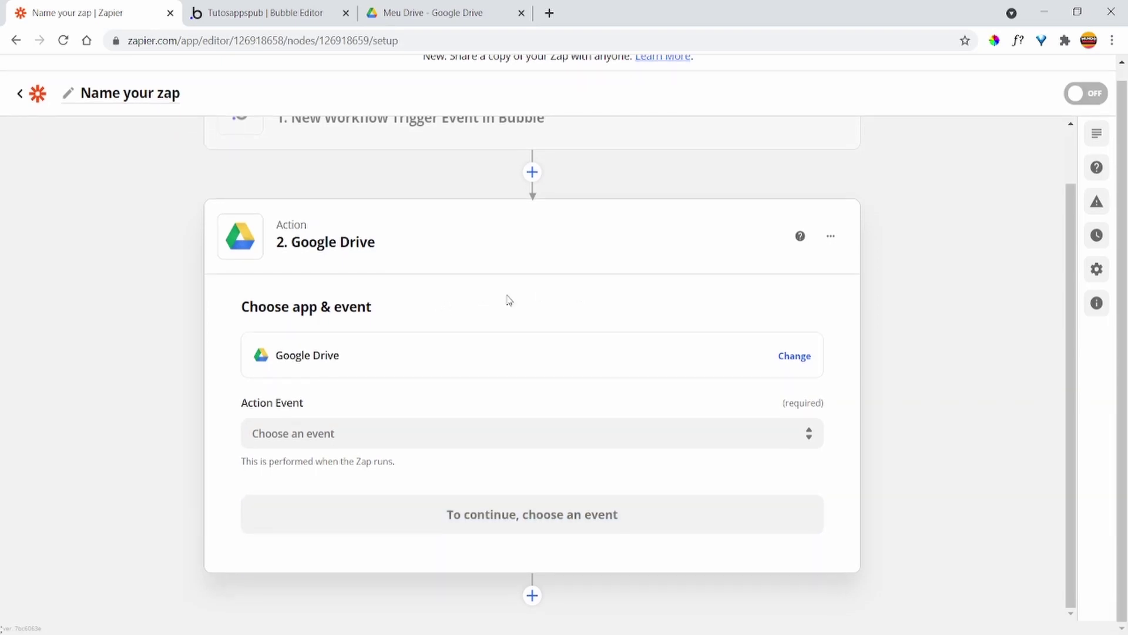
click(388, 436)
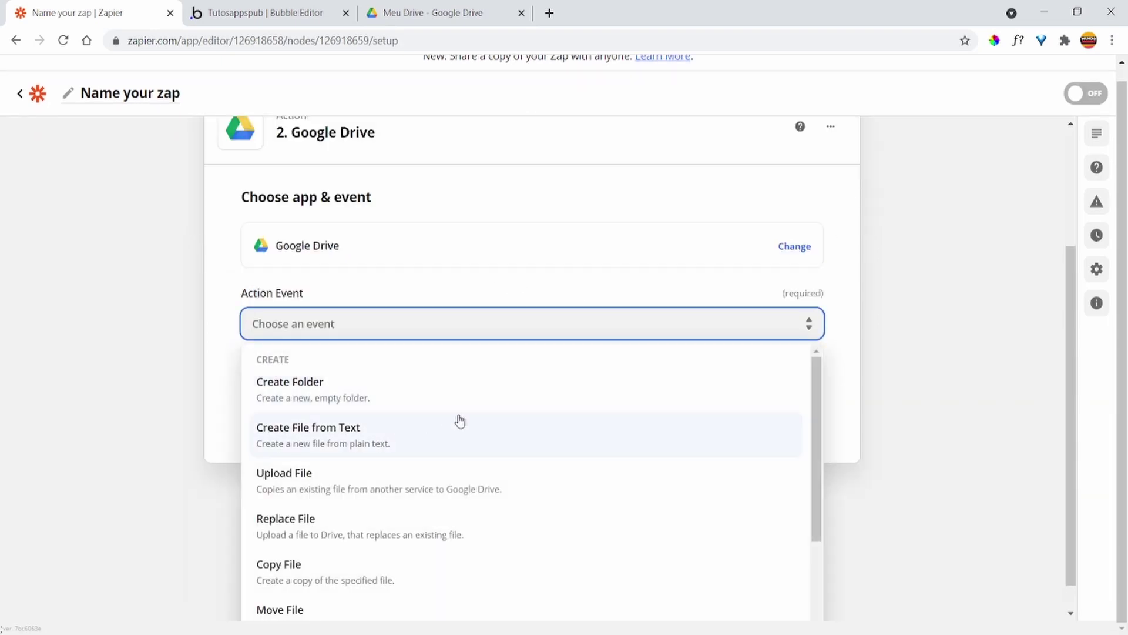
click(363, 489)
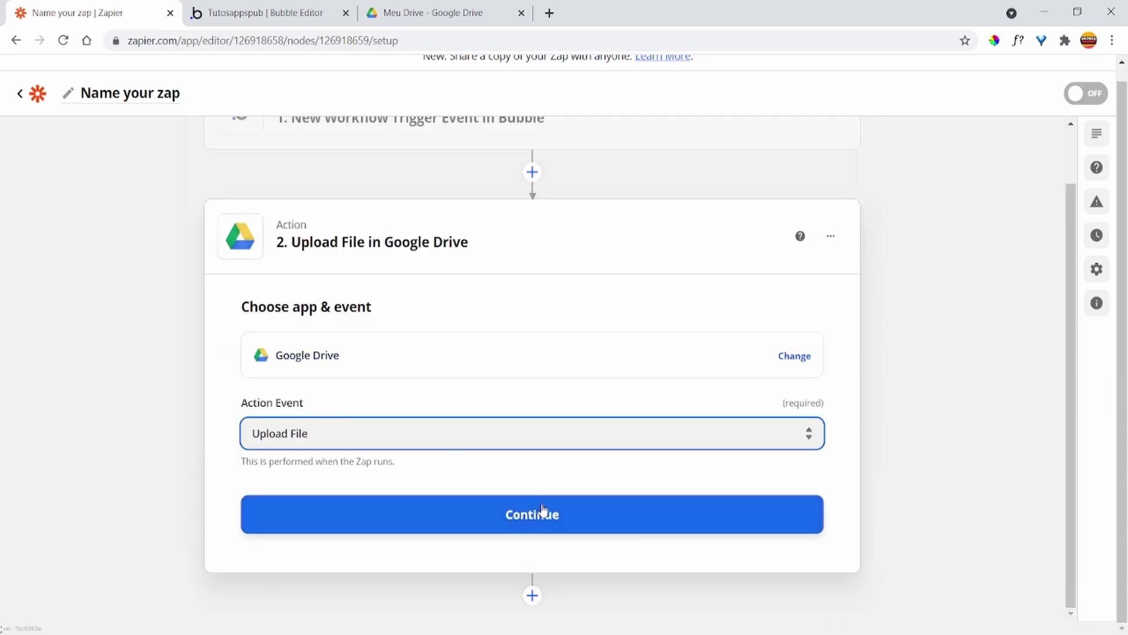
click(542, 511)
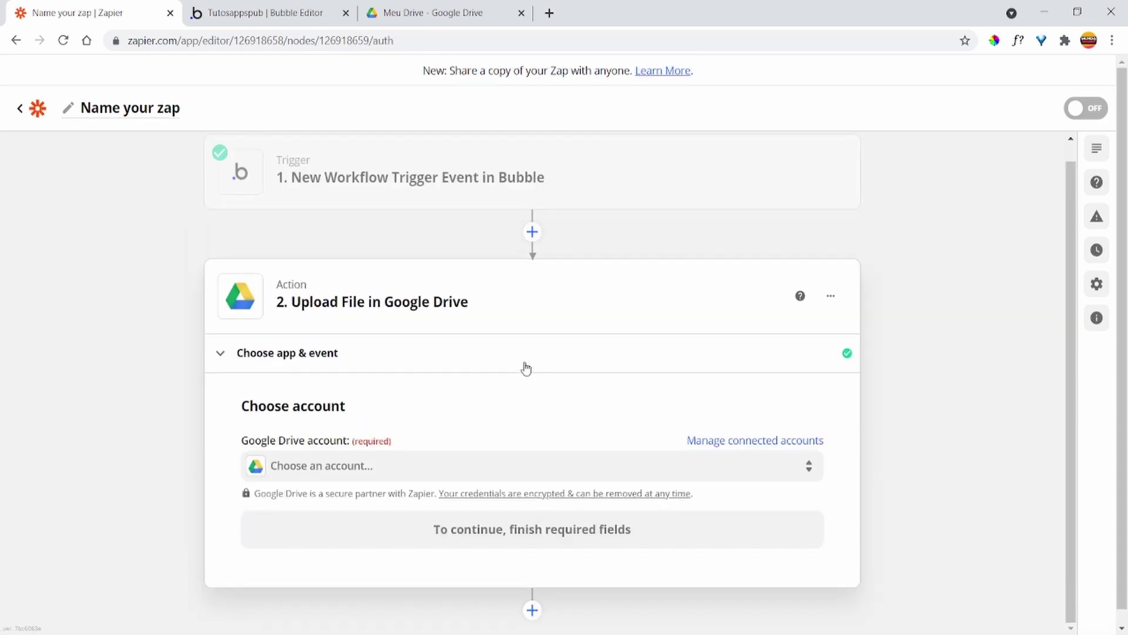
Choose the connected Google Drive account, continue to the action setup, and set Drive to My Google Drive
click(450, 450)
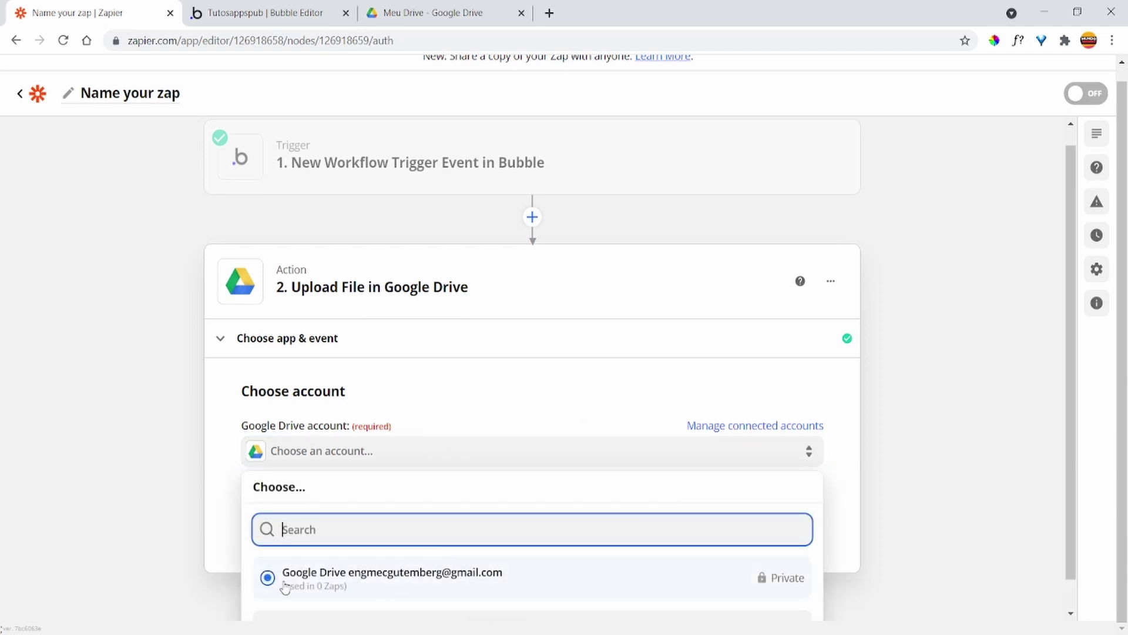
click(268, 578)
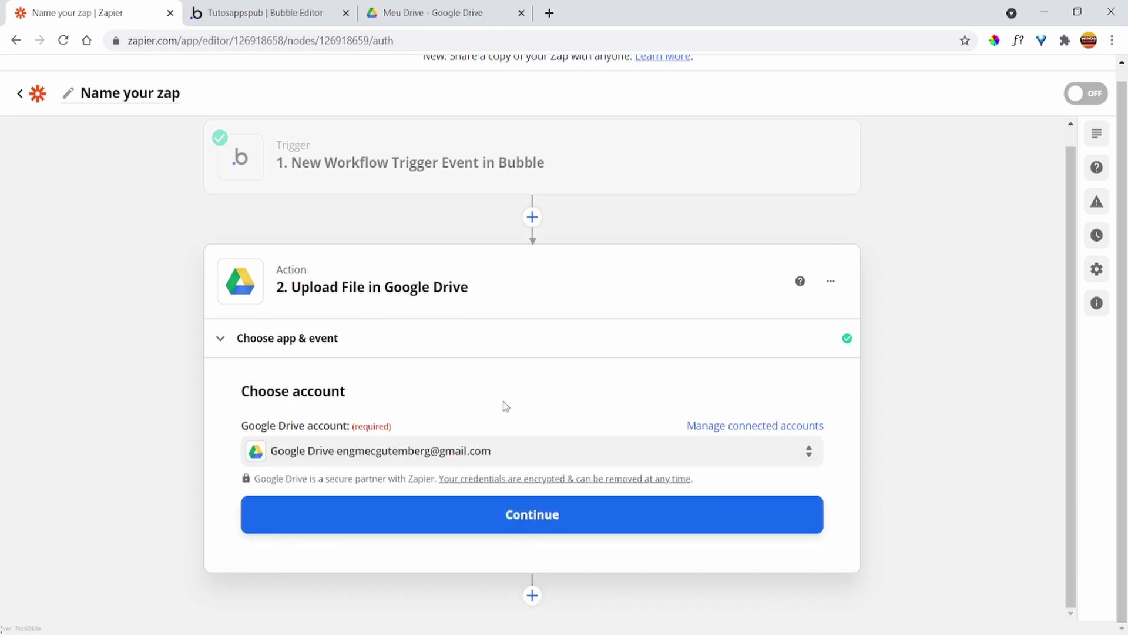
click(533, 507)
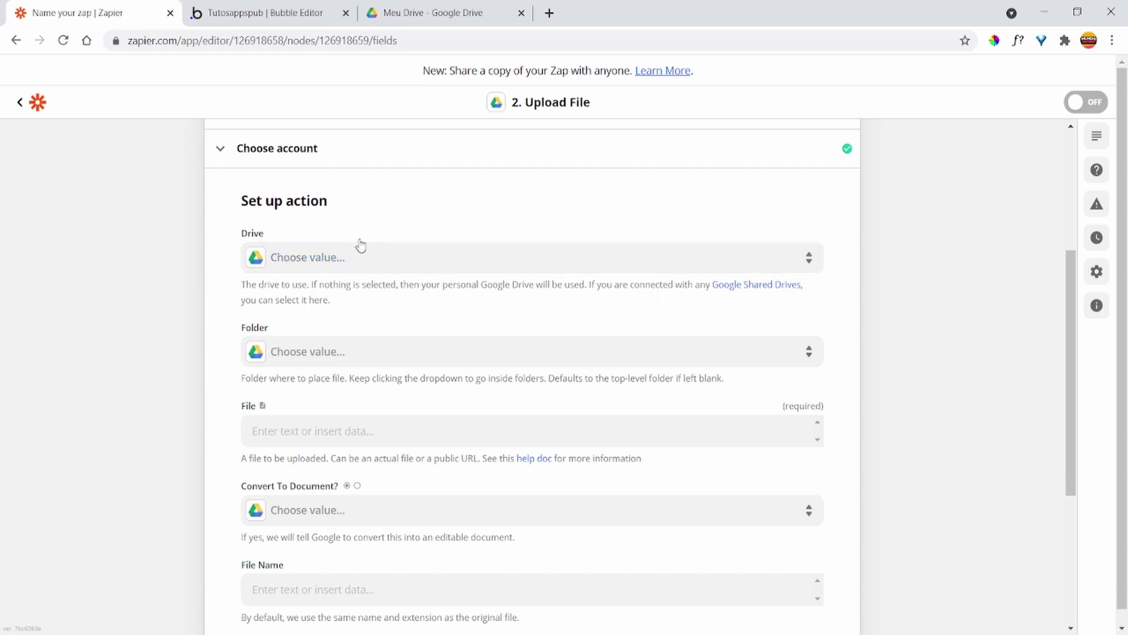
click(353, 265)
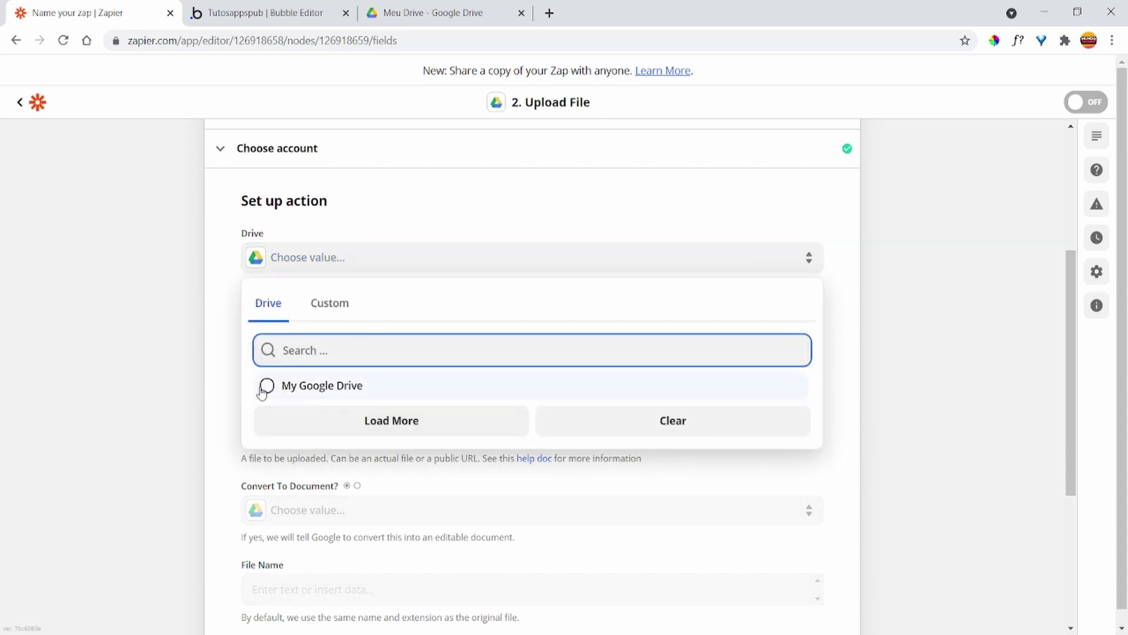
click(266, 386)
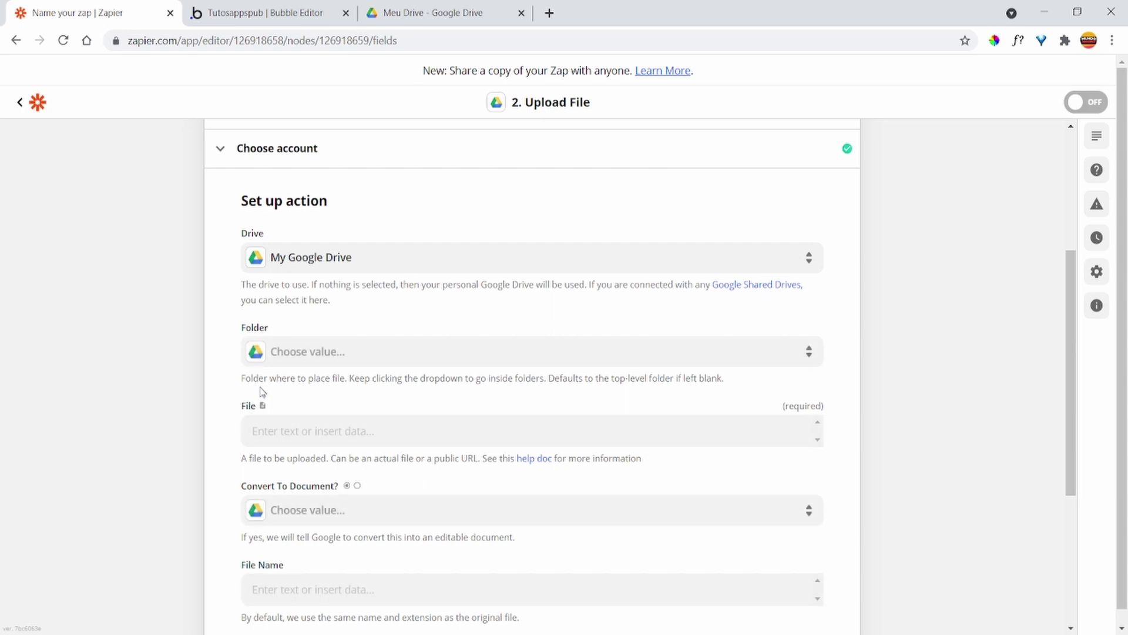
Look through the folders available for the upload and close the list without choosing one
click(331, 354)
scroll(408, 542, down, 1)
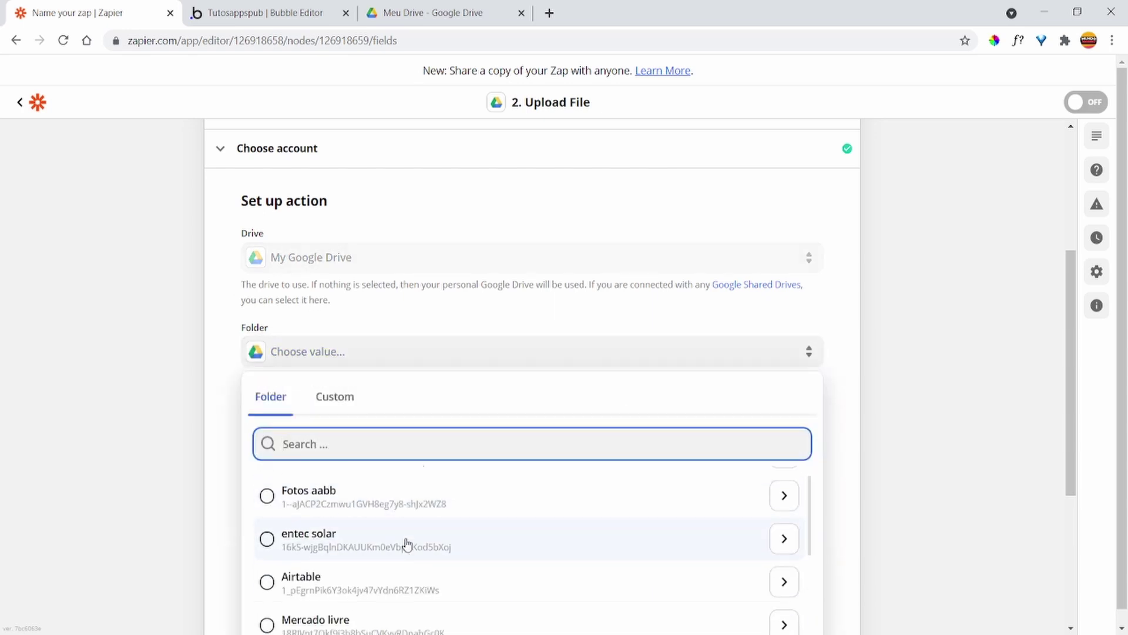
scroll(407, 542, down, 3)
scroll(184, 365, up, 3)
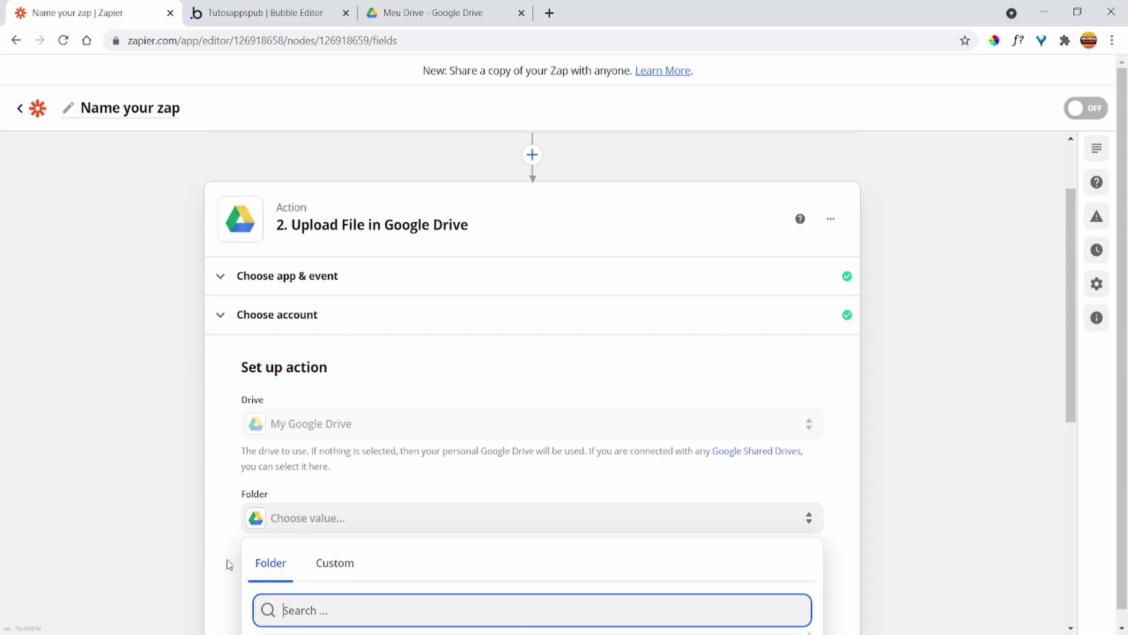
click(228, 558)
scroll(232, 511, down, 3)
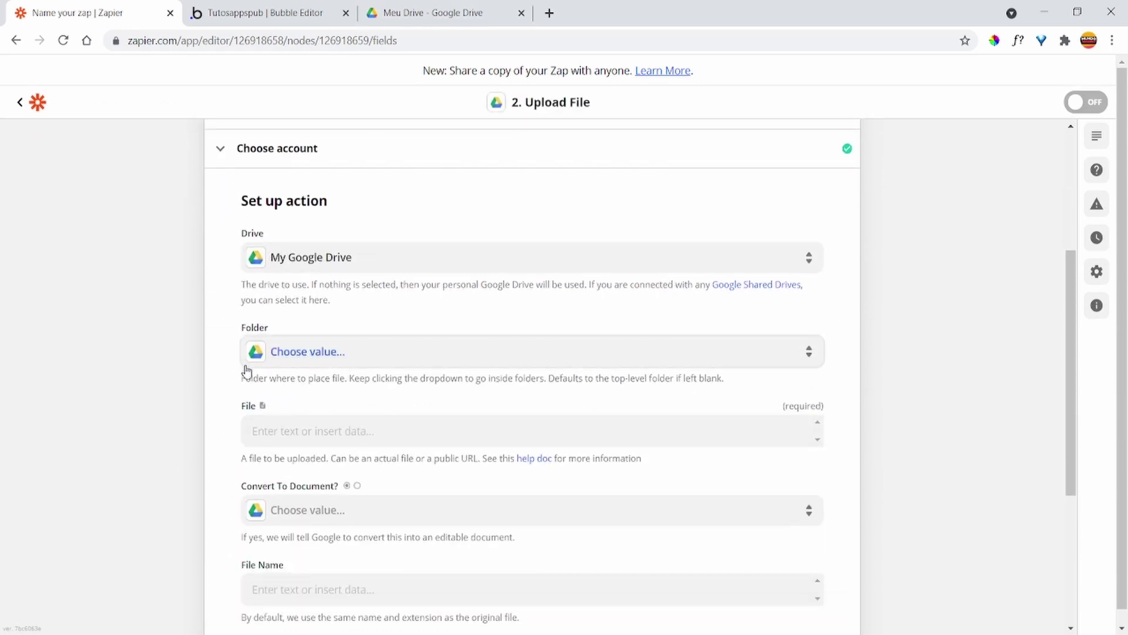
Review the trigger data available for the File field, then check the banco_de_imagens fields in Bubble and return to Zapier
scroll(282, 359, down, 3)
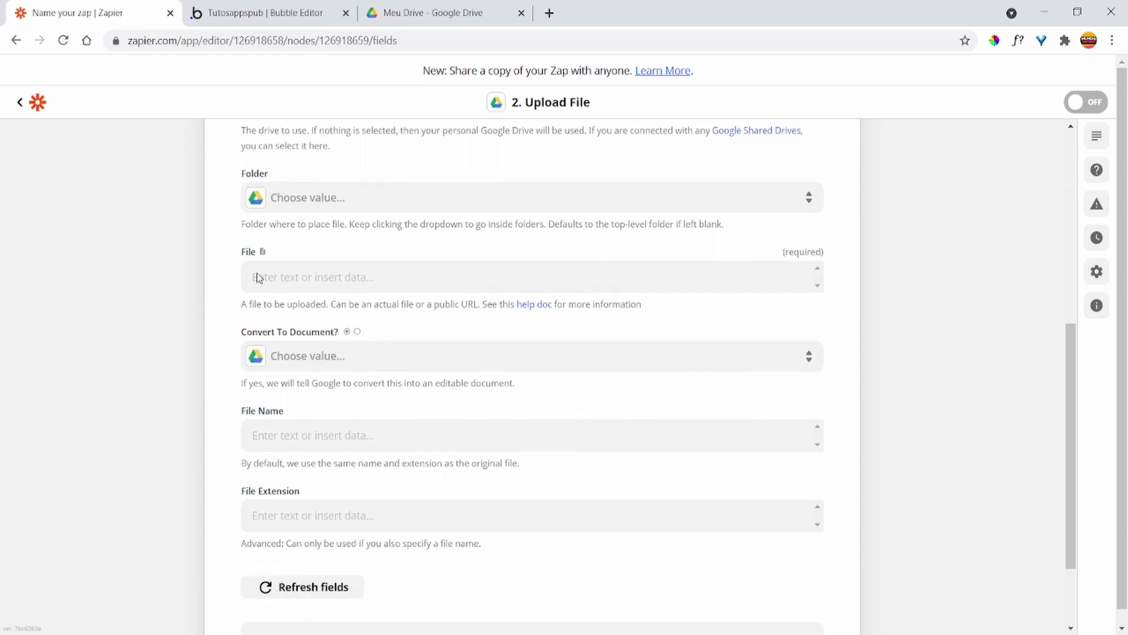
click(348, 282)
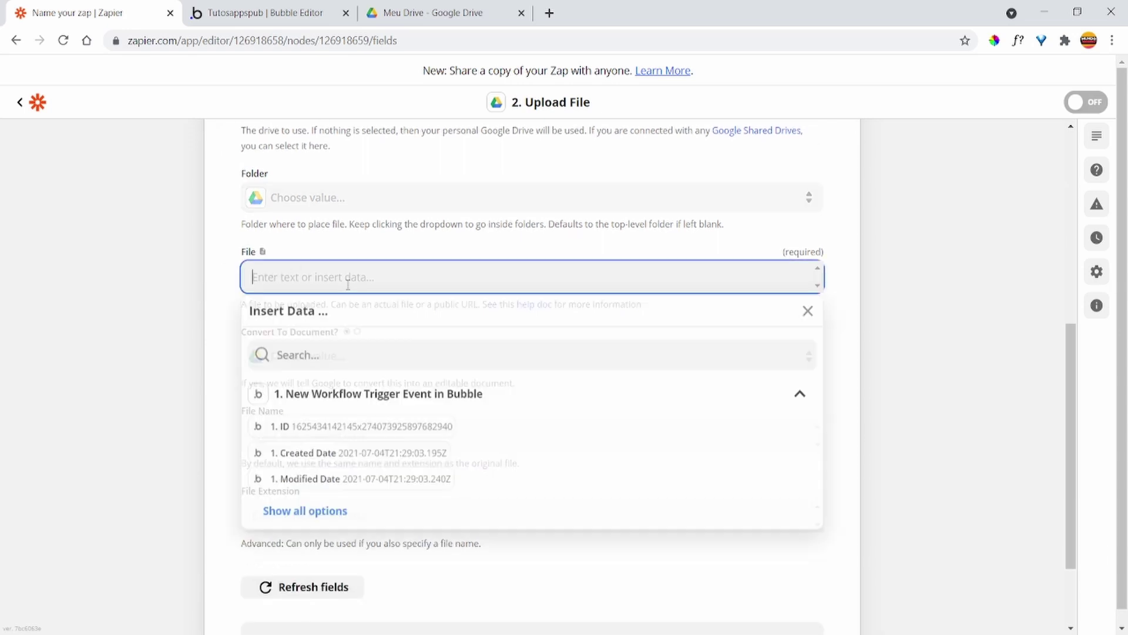
click(339, 514)
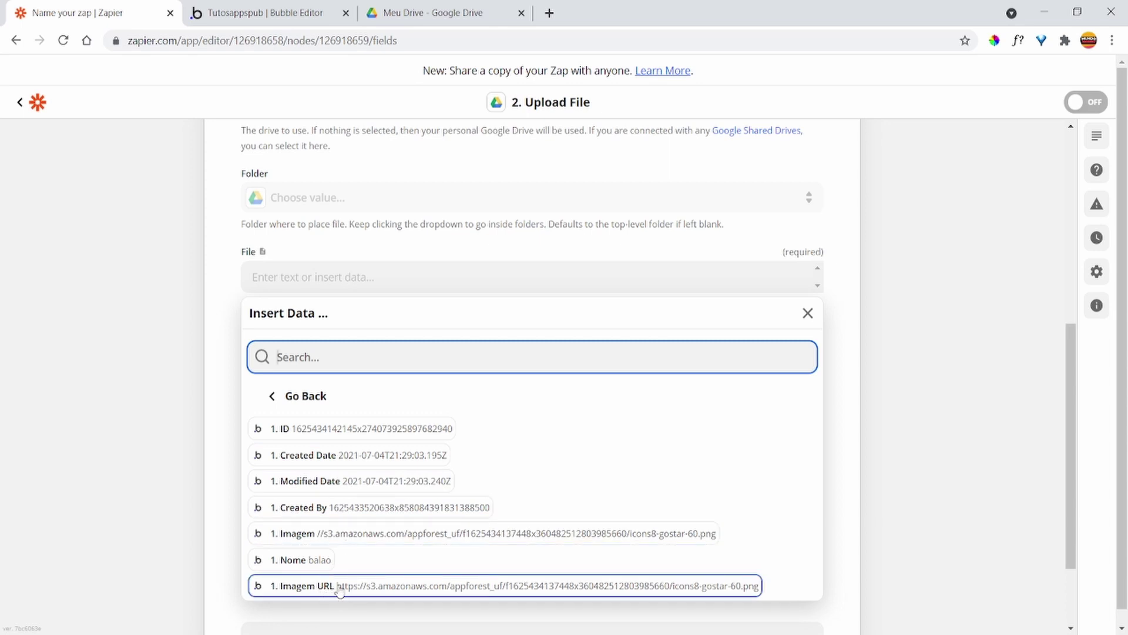
click(267, 13)
click(24, 187)
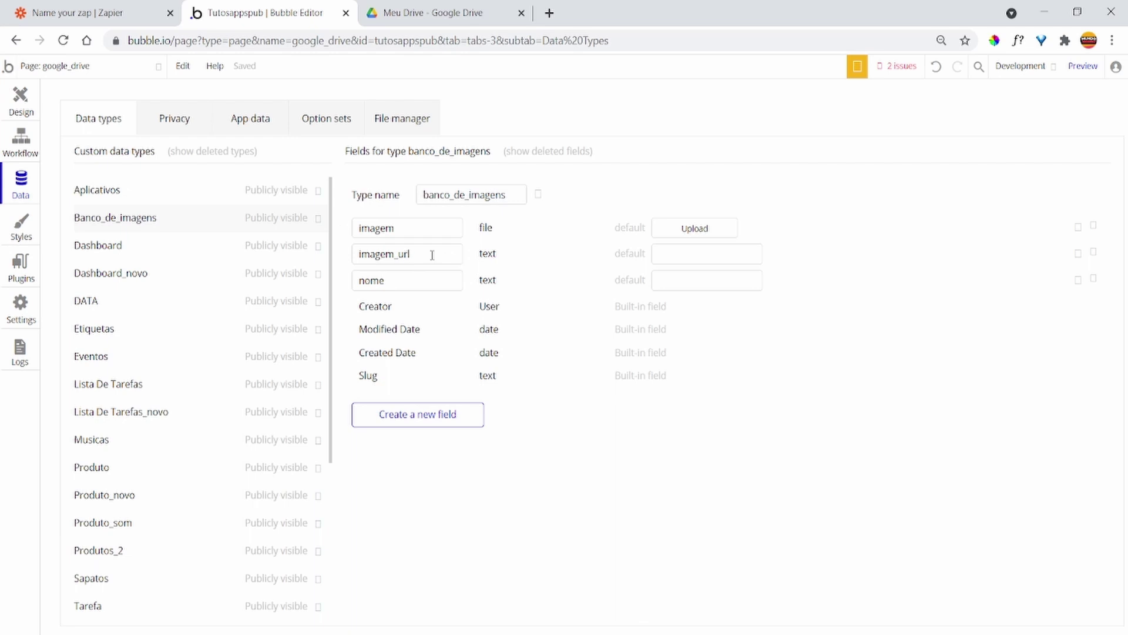
click(117, 13)
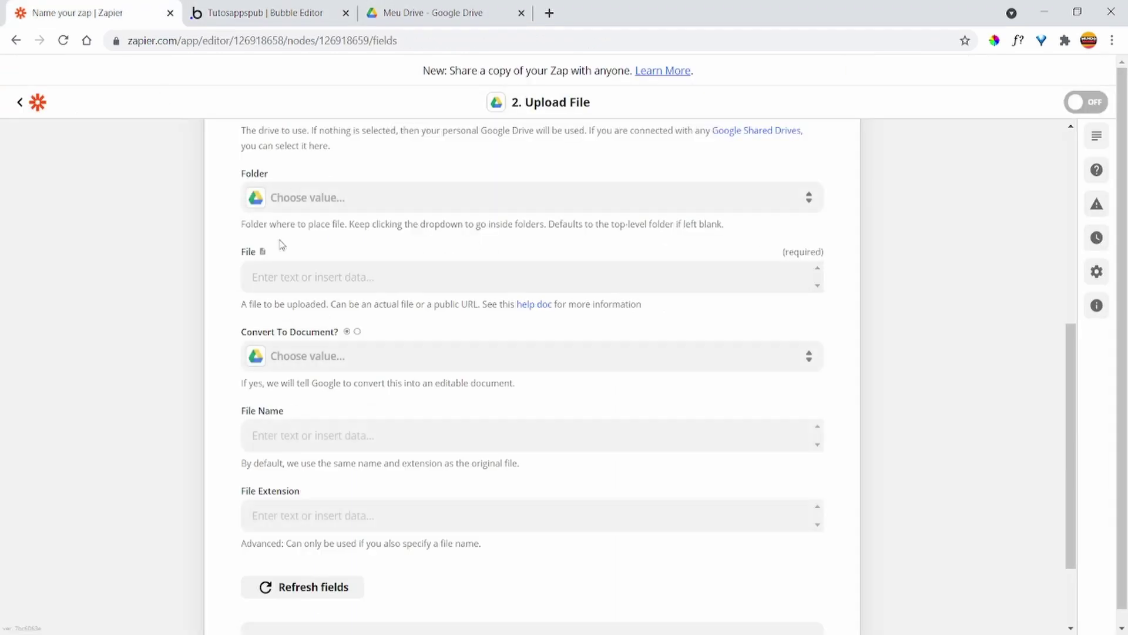
Map the action's File field to the Imagem URL value from the Bubble trigger
click(352, 357)
key(shift+Tab)
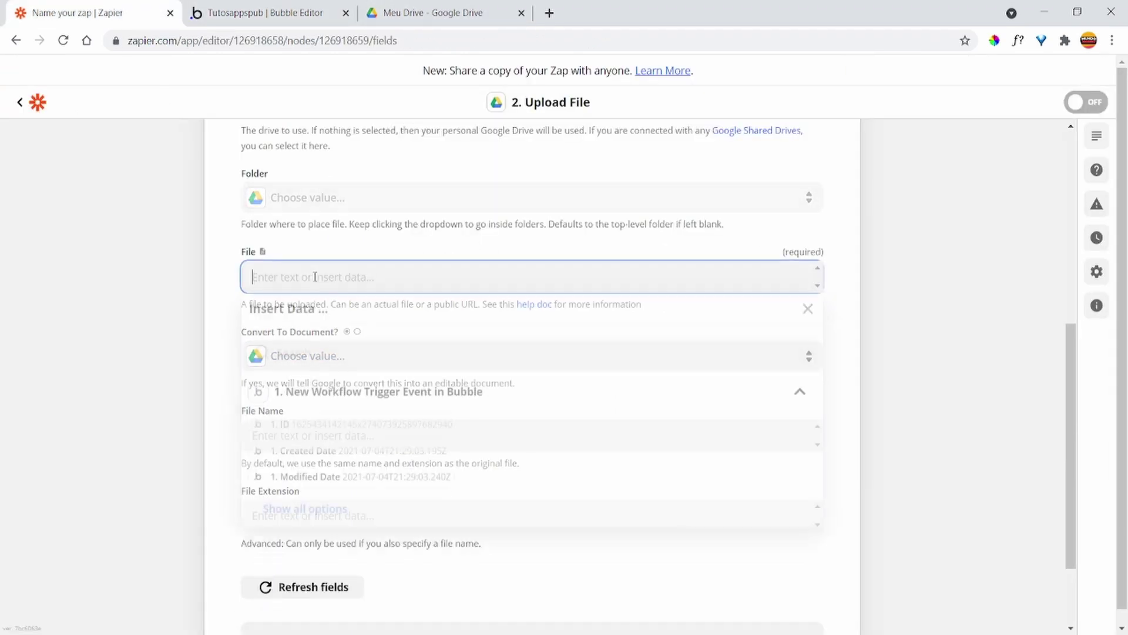
click(325, 517)
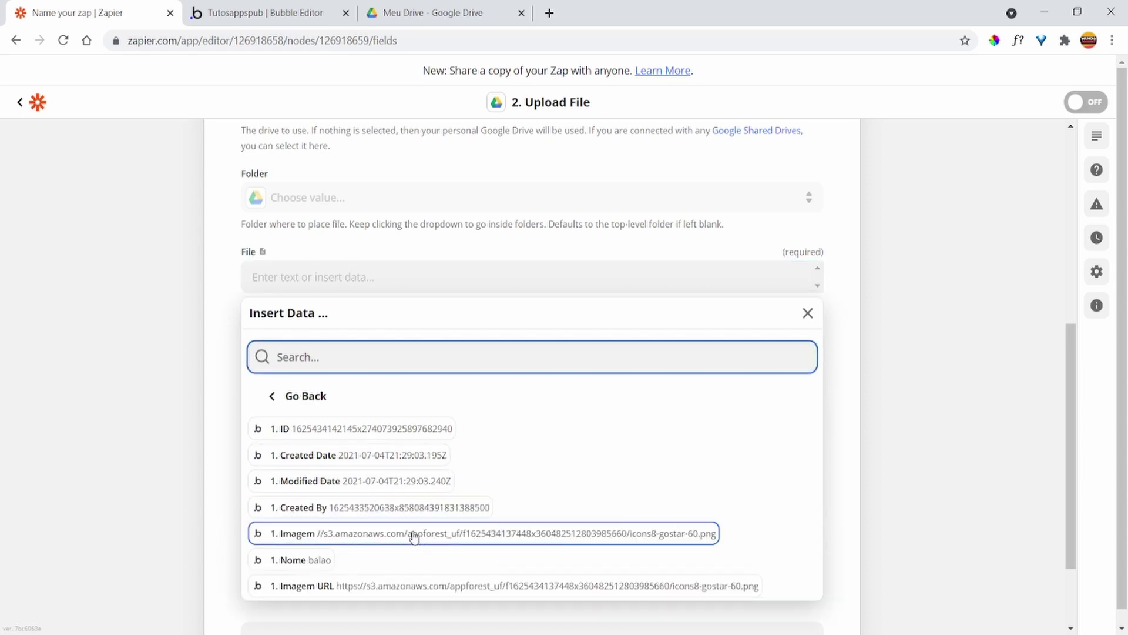
click(367, 591)
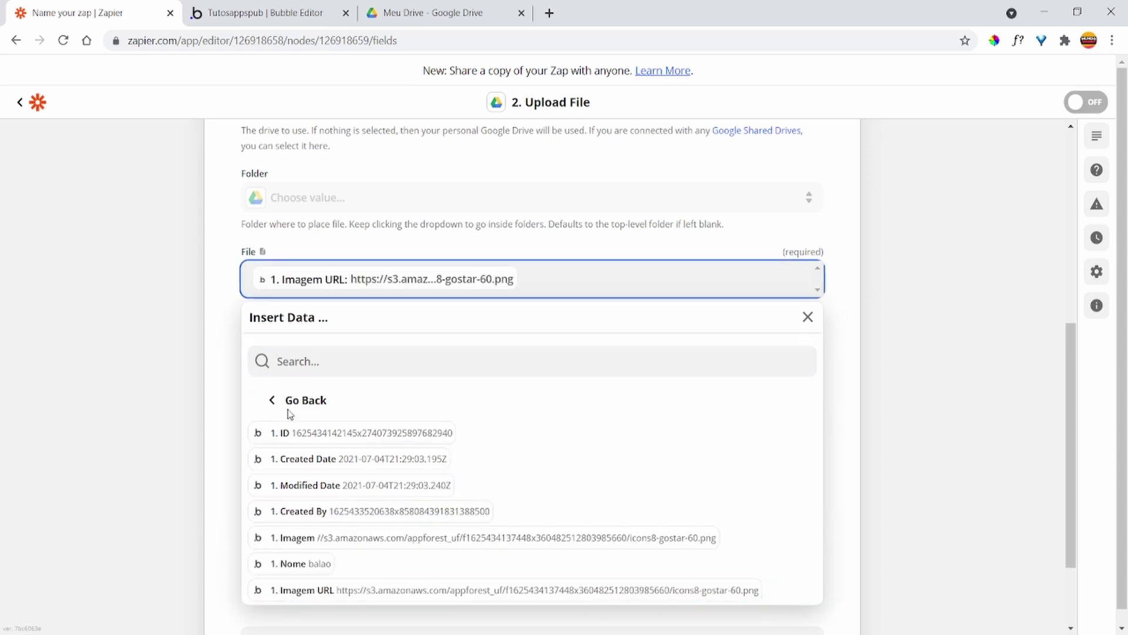
click(219, 299)
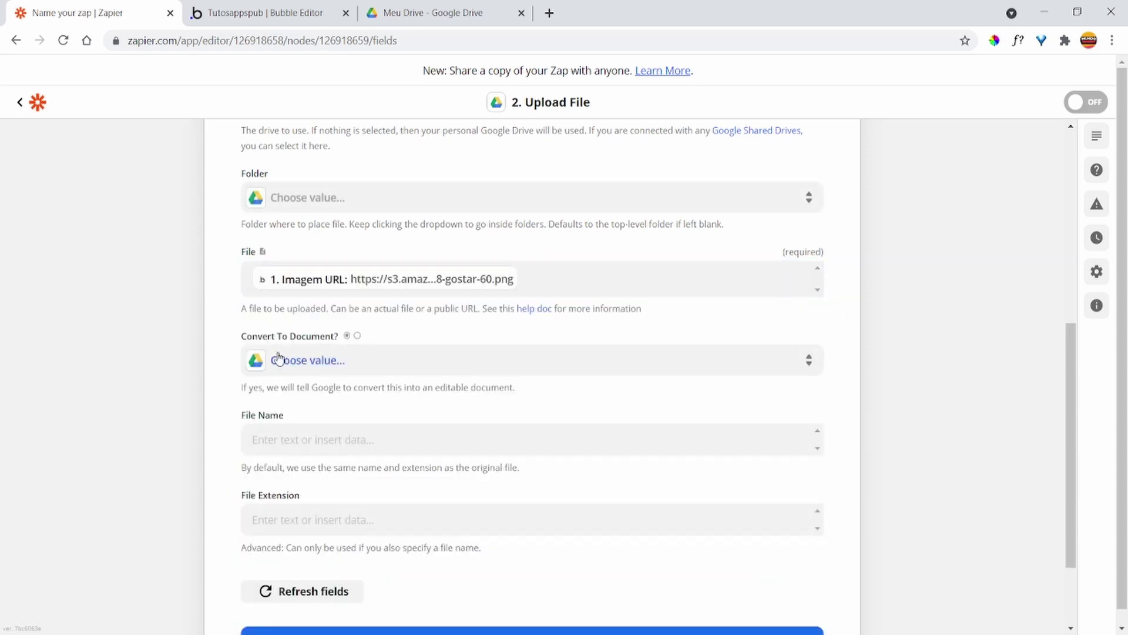
Set Convert To Document to False and map File Name to the Nome value from the Bubble trigger
click(311, 360)
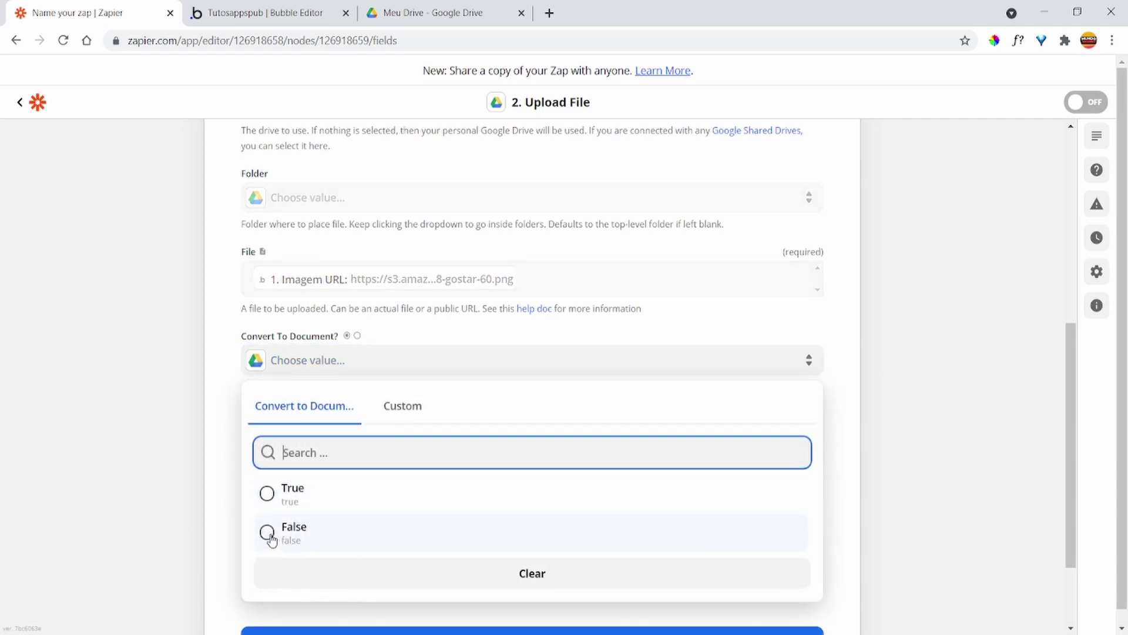
click(270, 536)
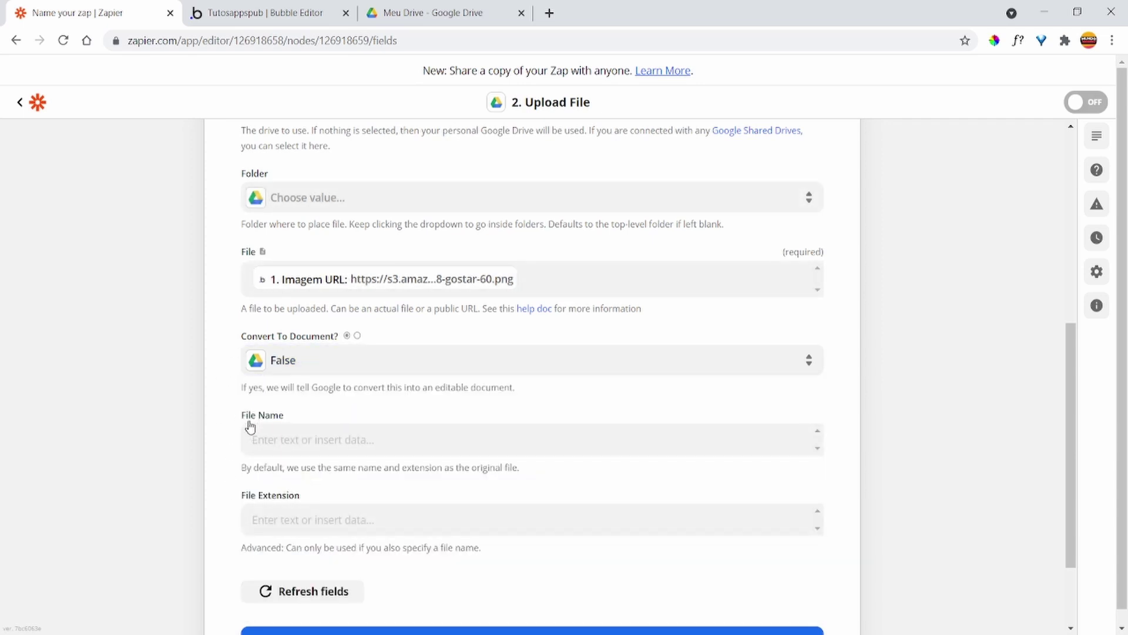
click(296, 438)
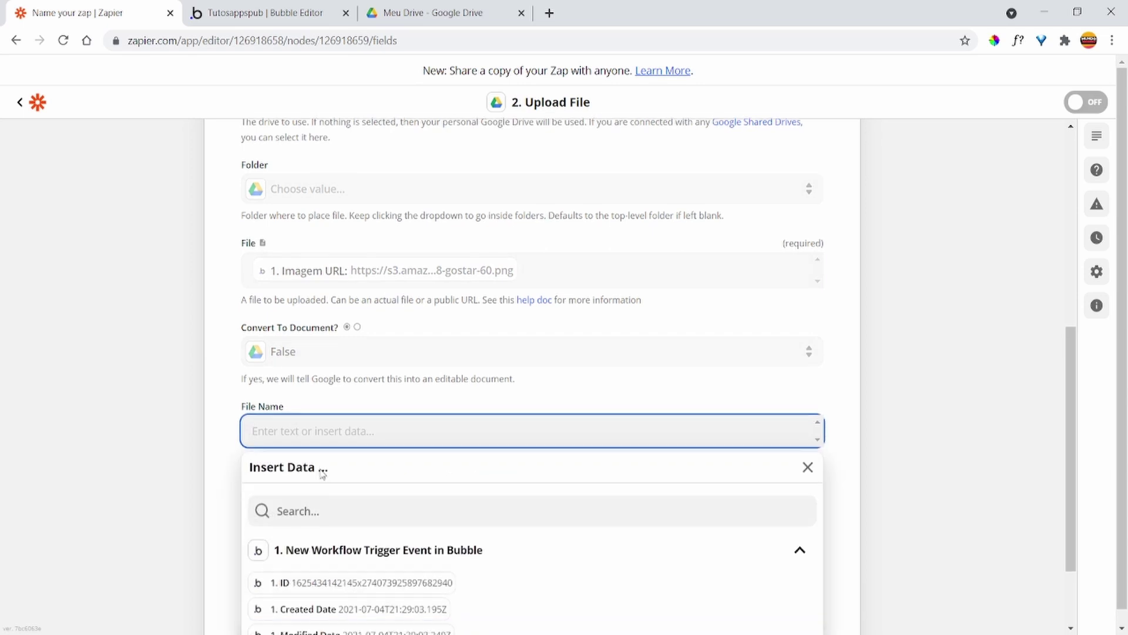
scroll(317, 517, down, 2)
click(326, 560)
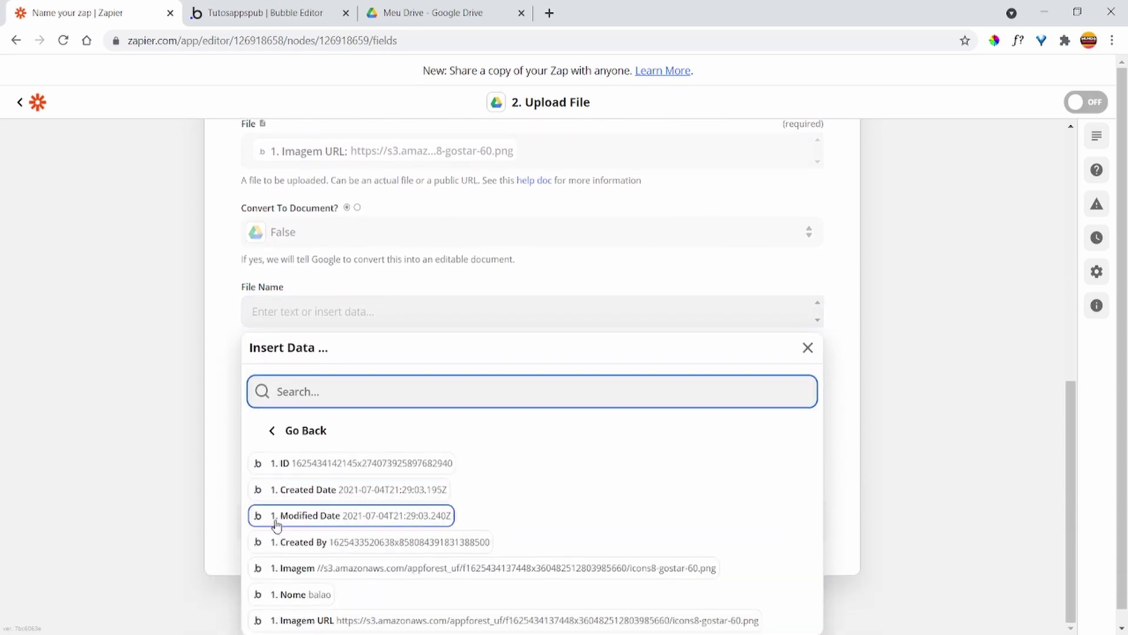
click(315, 600)
click(212, 264)
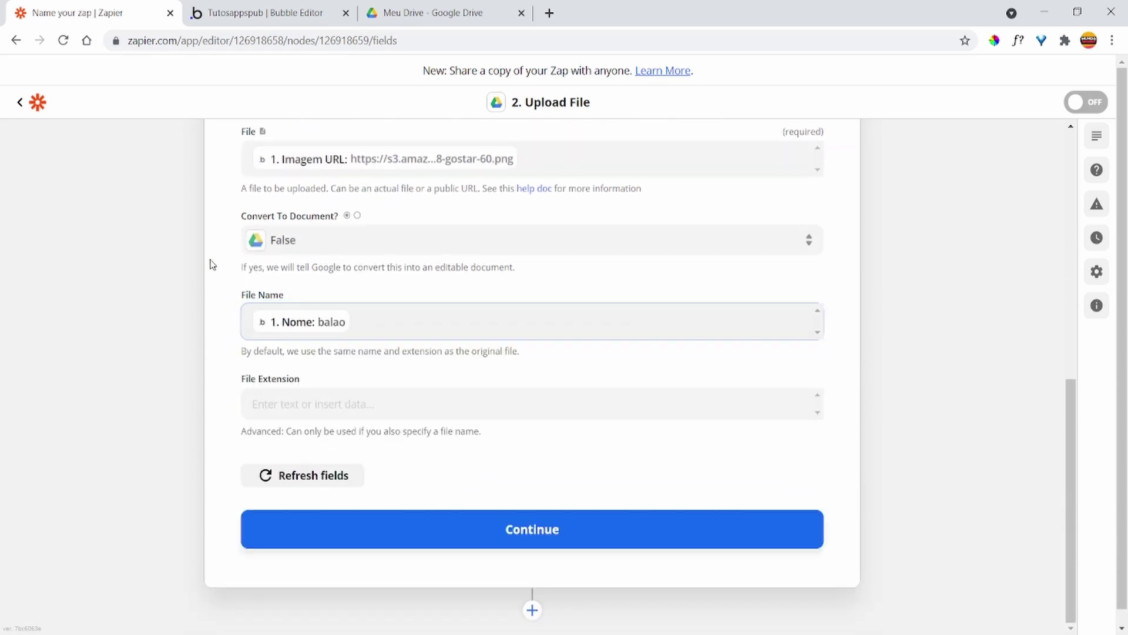
Continue to the action test and send the test upload to Google Drive
click(579, 530)
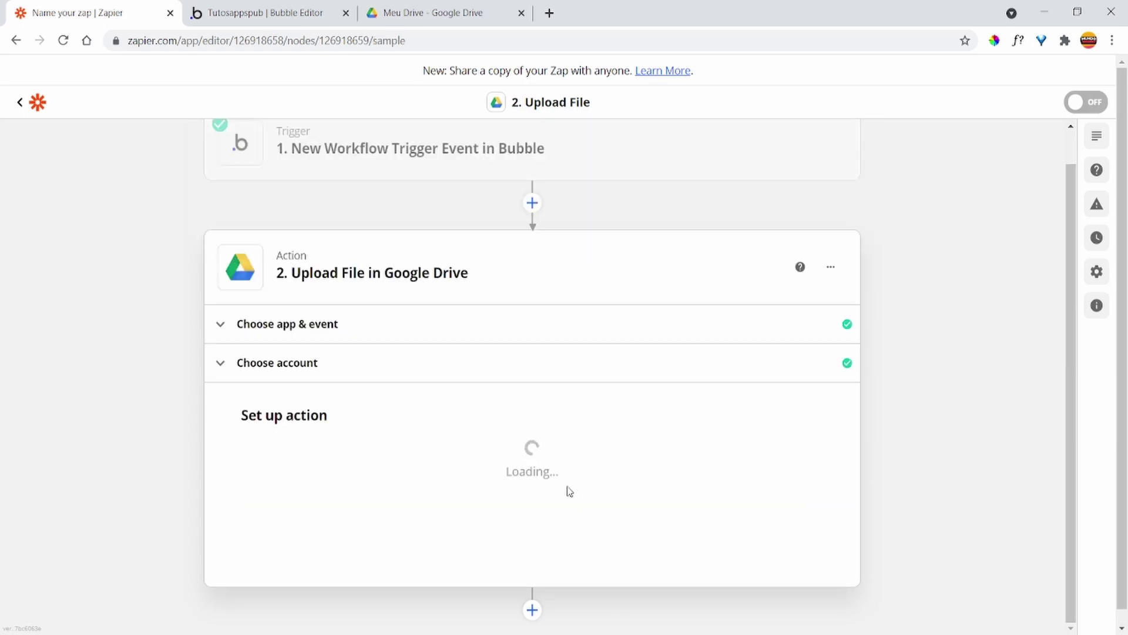
scroll(411, 352, down, 4)
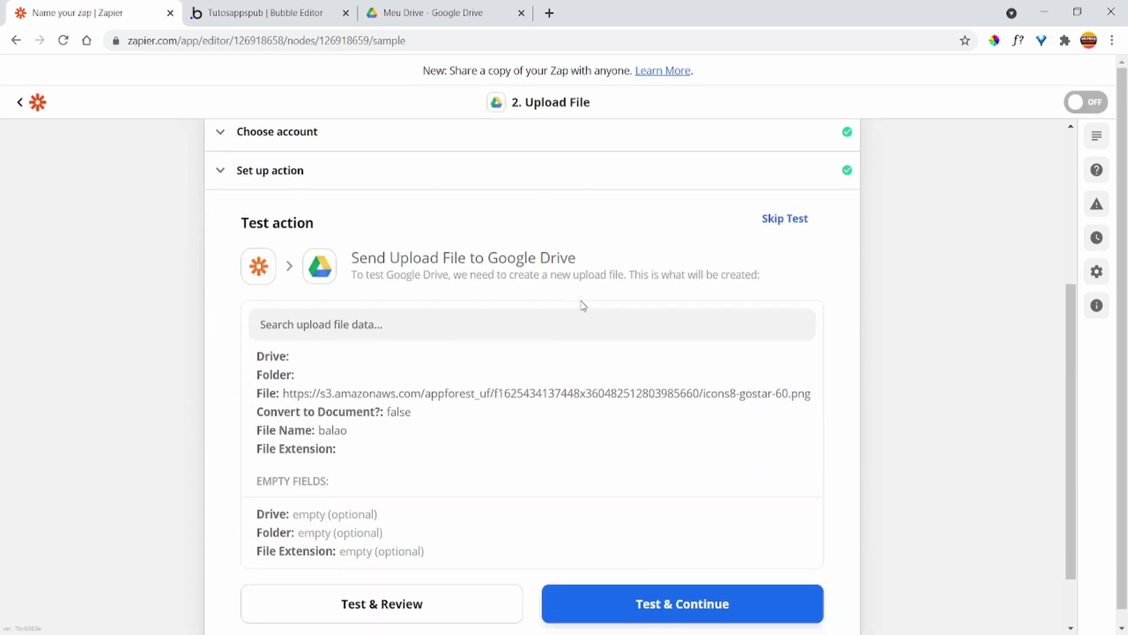
scroll(668, 350, down, 1)
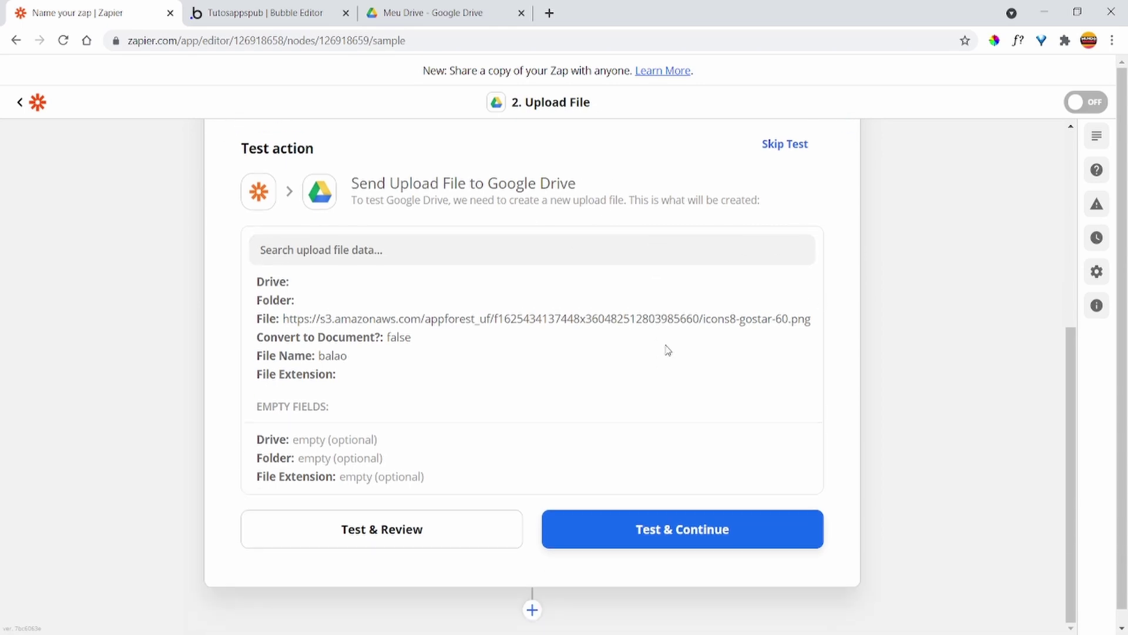
click(680, 529)
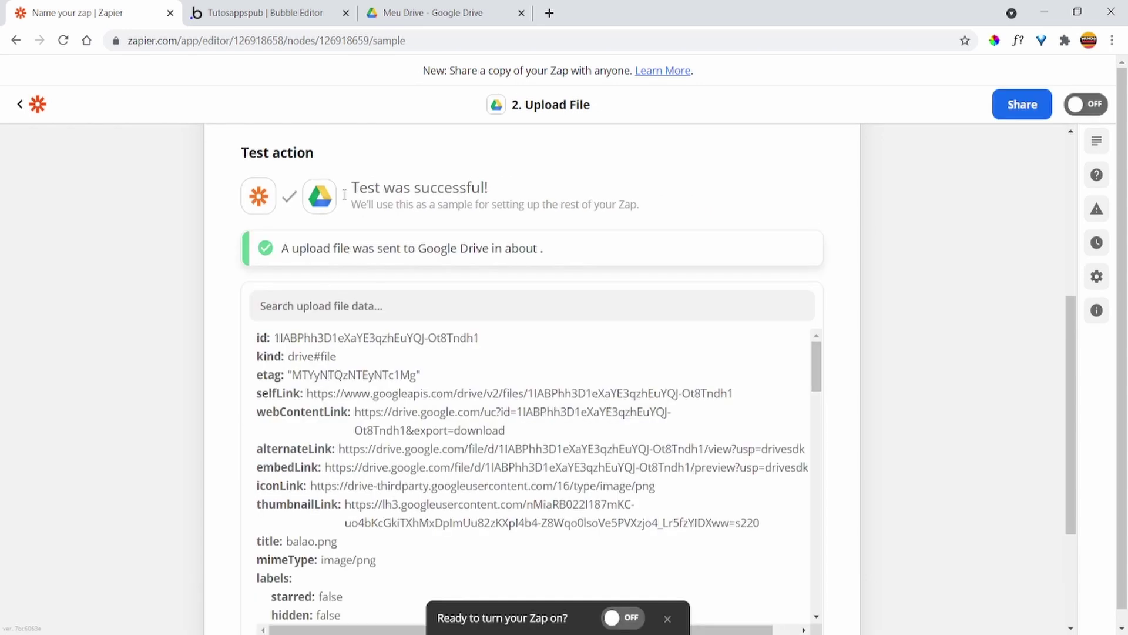
Review the test result data, turn on the zap, and dismiss the sharing prompt to go to the Zaps list
scroll(676, 360, down, 5)
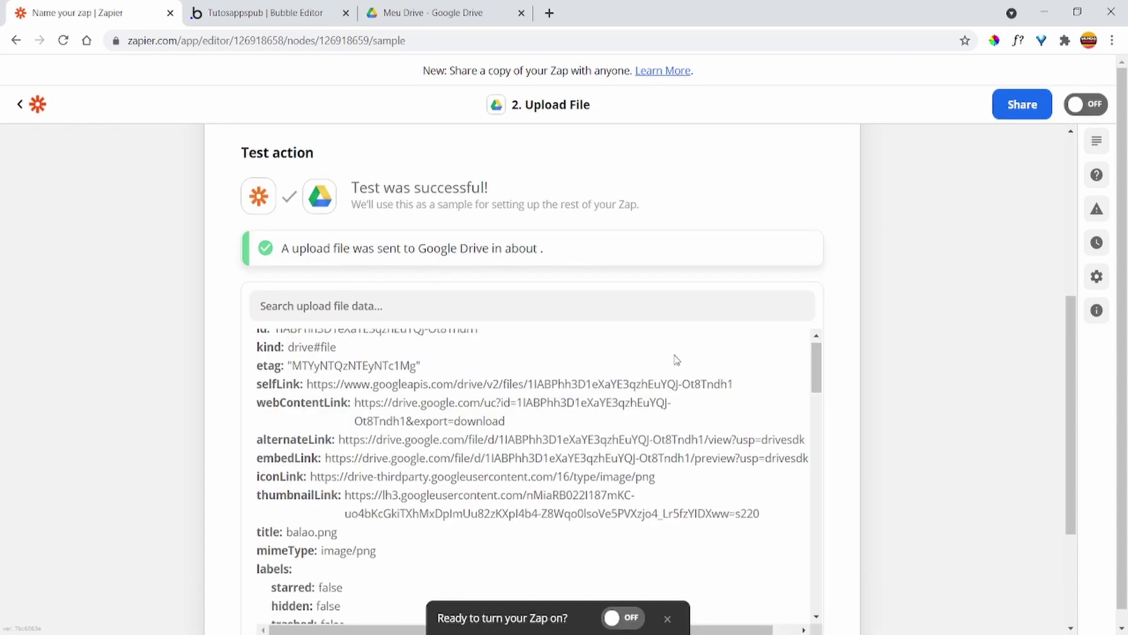
scroll(414, 500, down, 5)
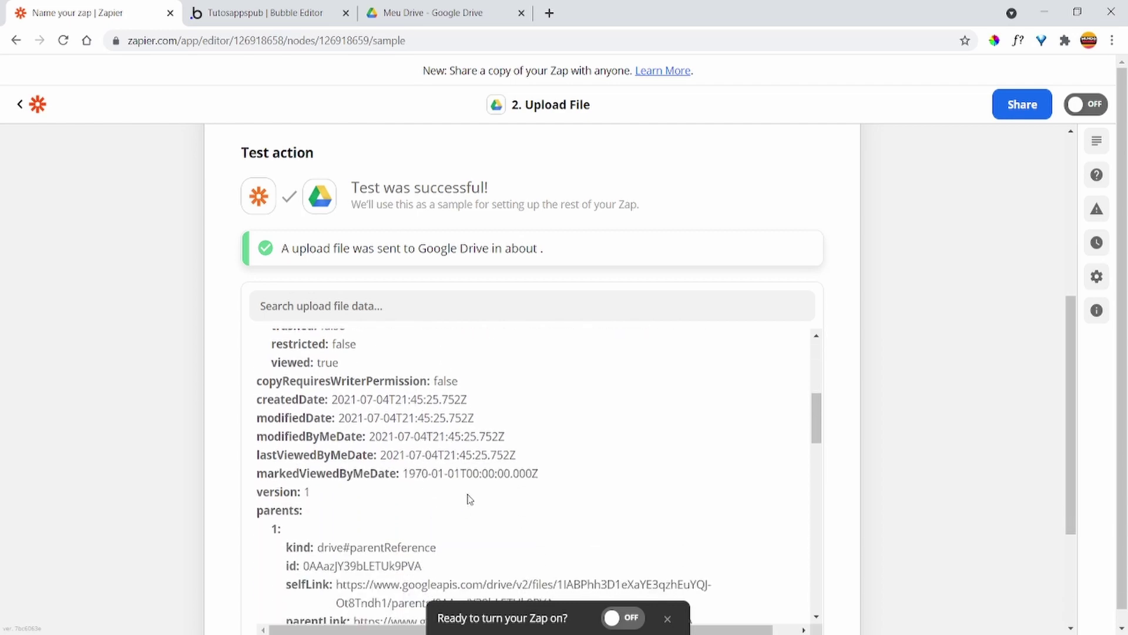
scroll(466, 499, up, 10)
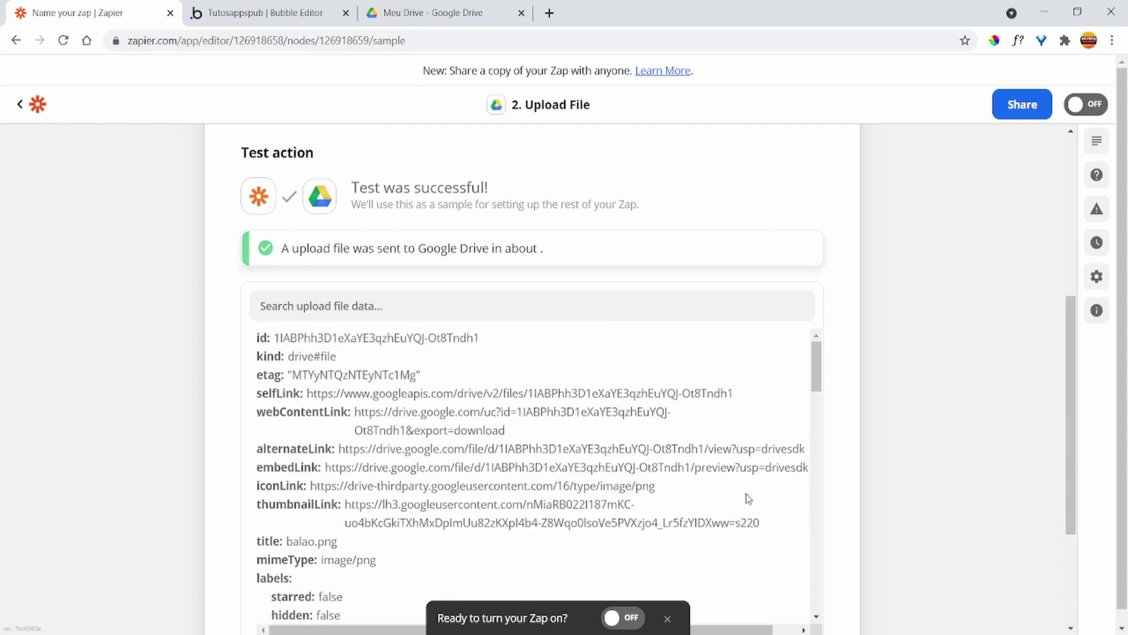
scroll(829, 501, down, 3)
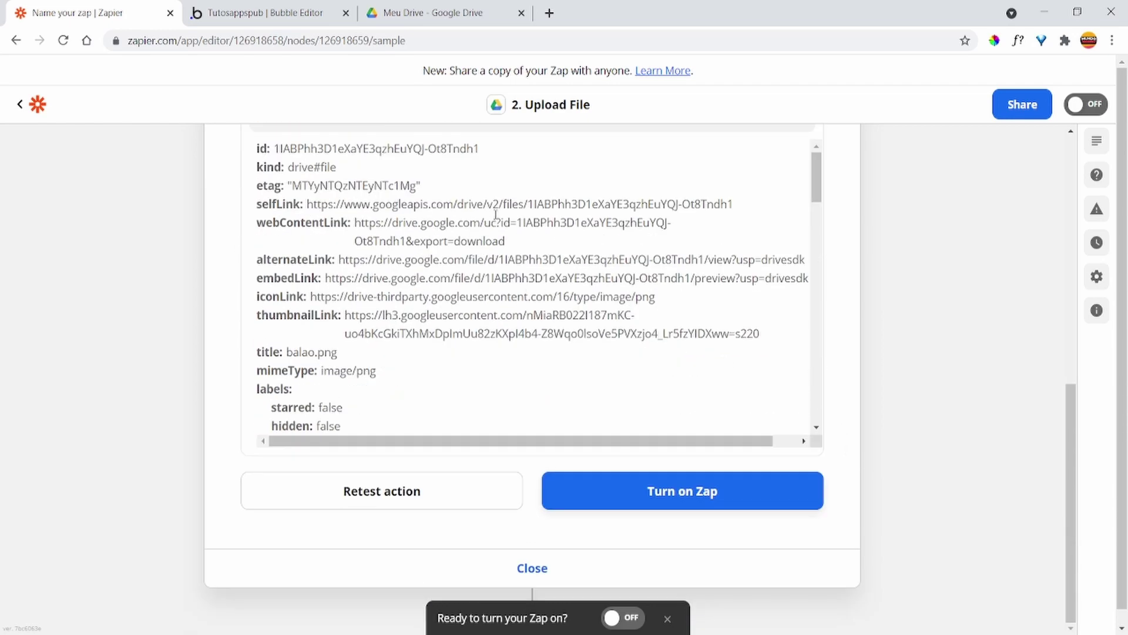
click(679, 493)
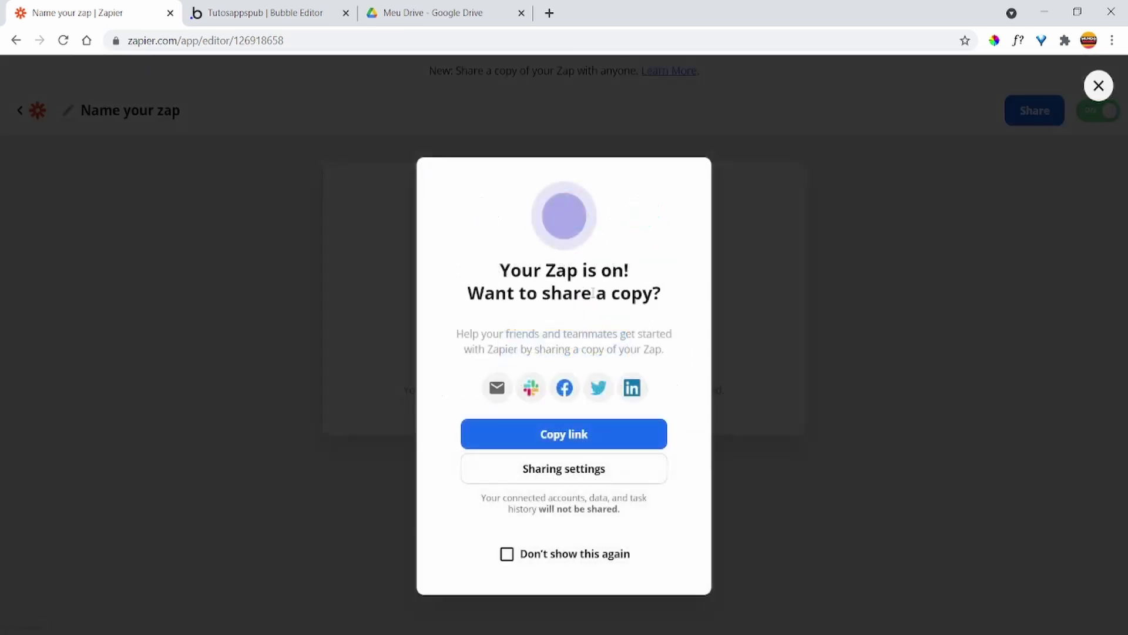
click(723, 243)
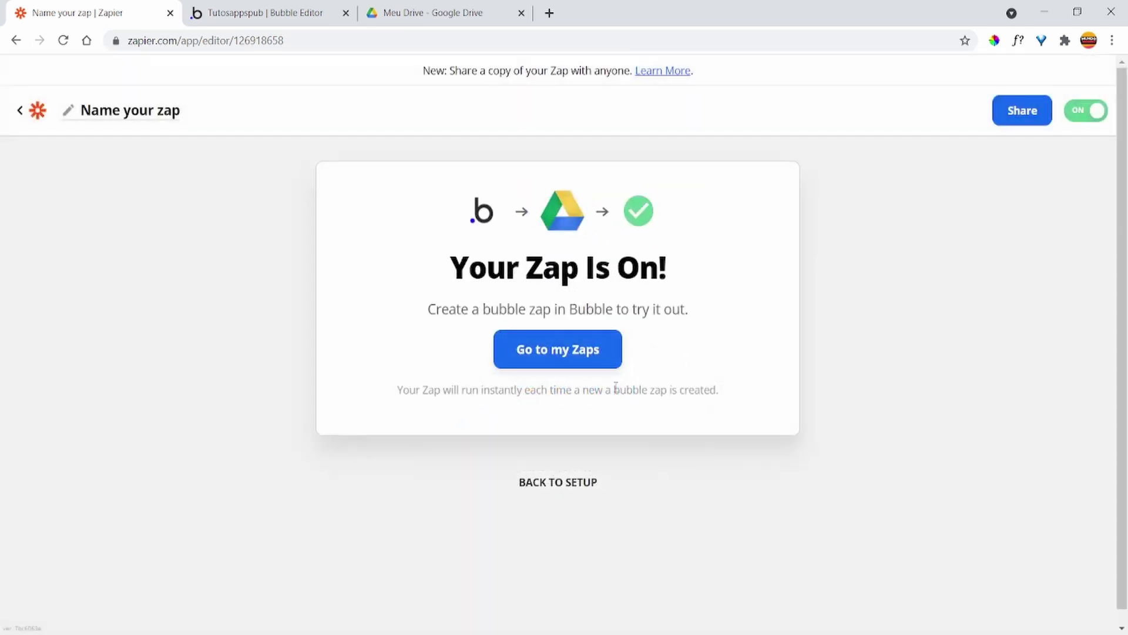
click(580, 351)
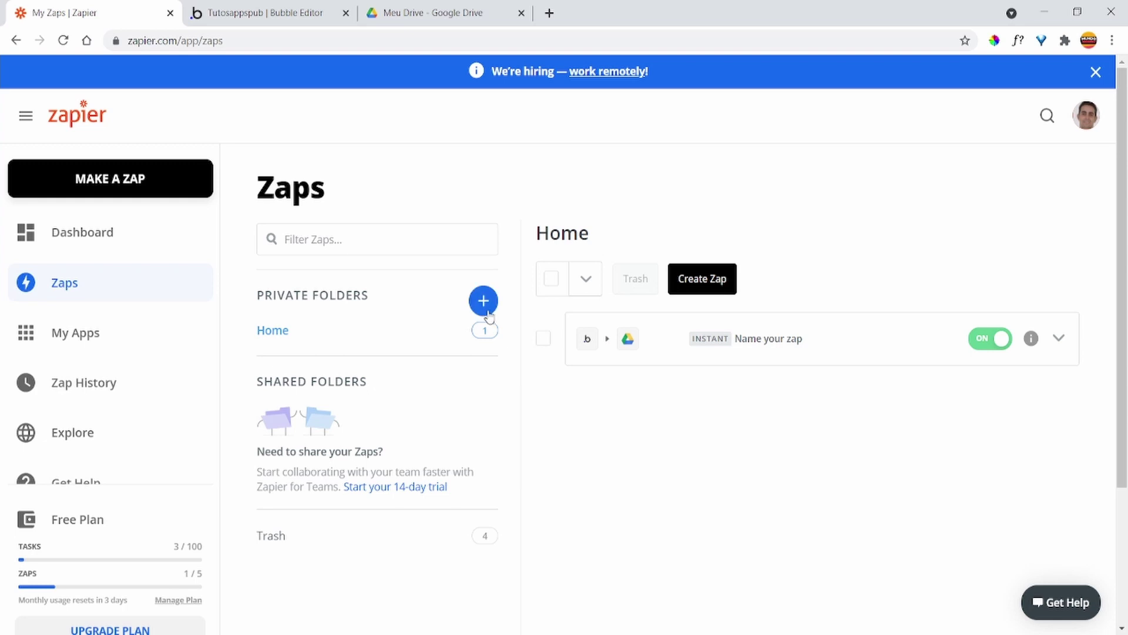
Show the page design in the Bubble editor, and switch to Google Drive and reload Meu Drive to check the test upload
click(275, 17)
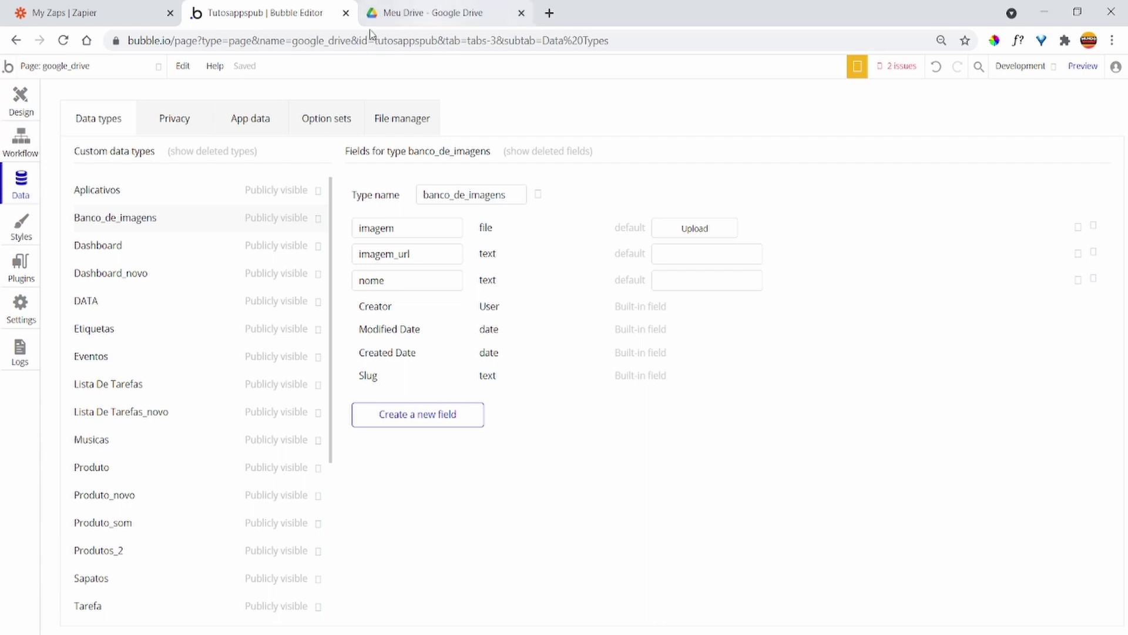
click(10, 115)
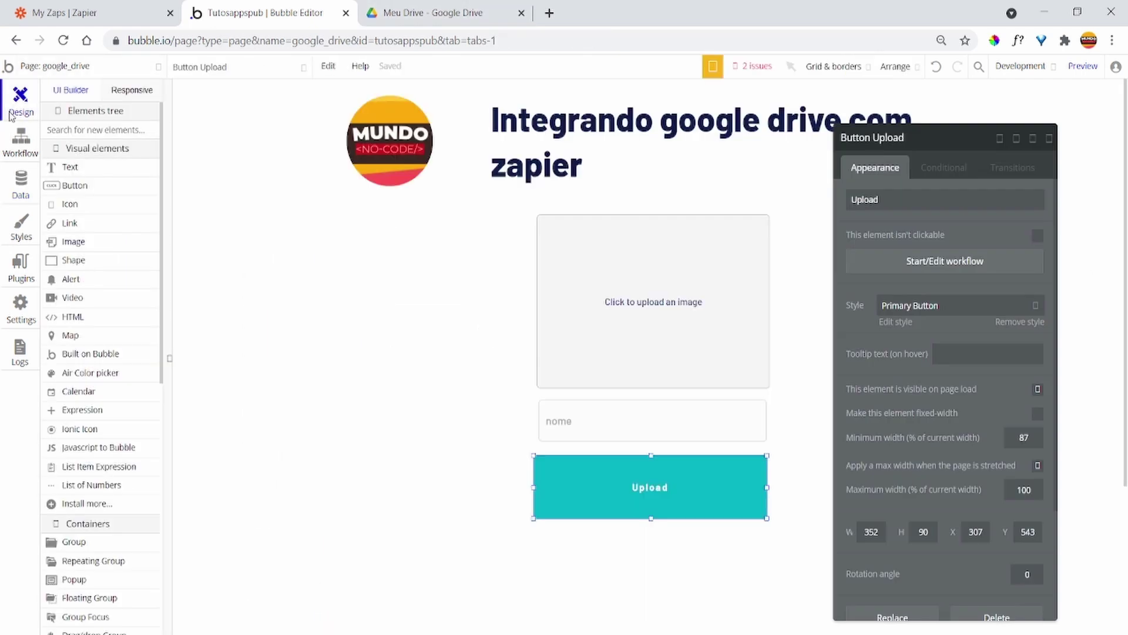
click(450, 6)
click(301, 37)
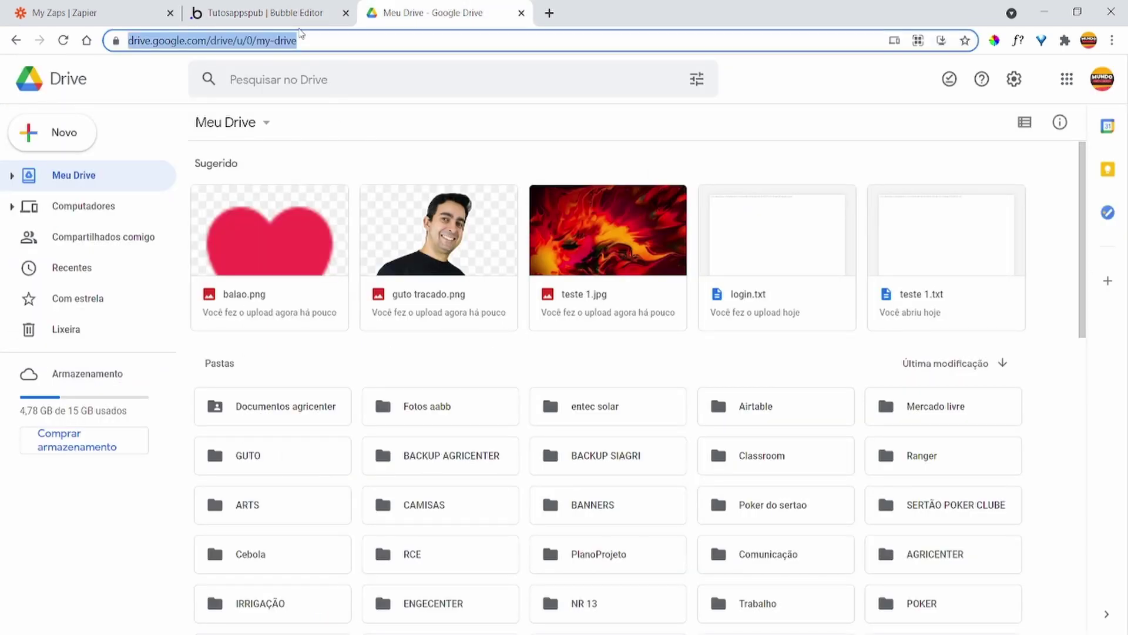
key(Return)
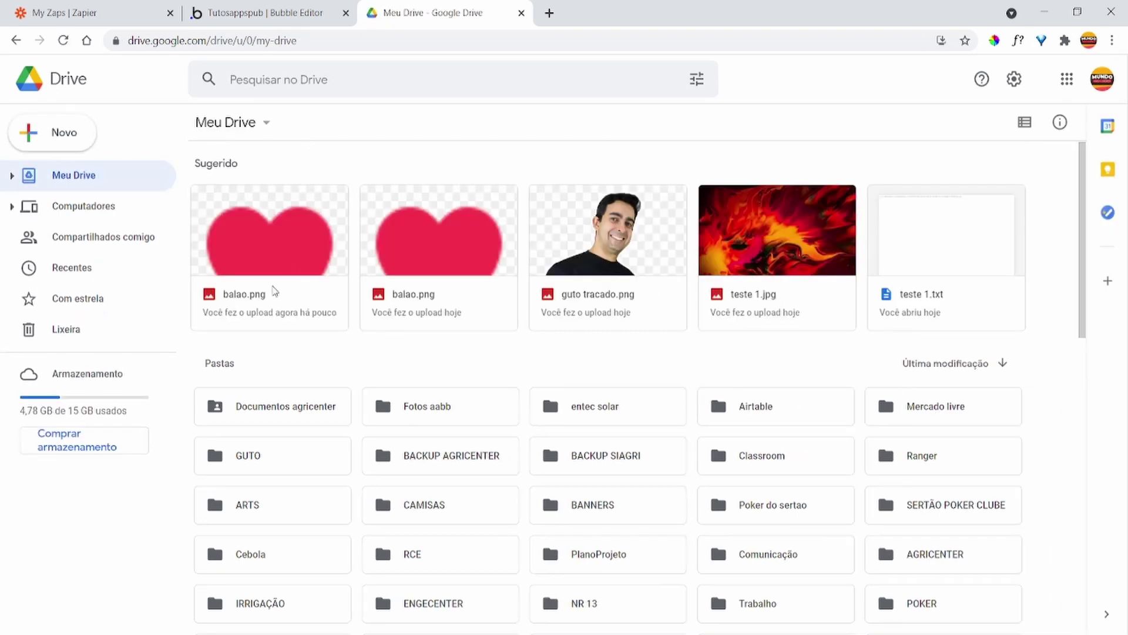
Open the most recently uploaded balao.png in Google Drive, look through its file options, and close the preview
click(292, 308)
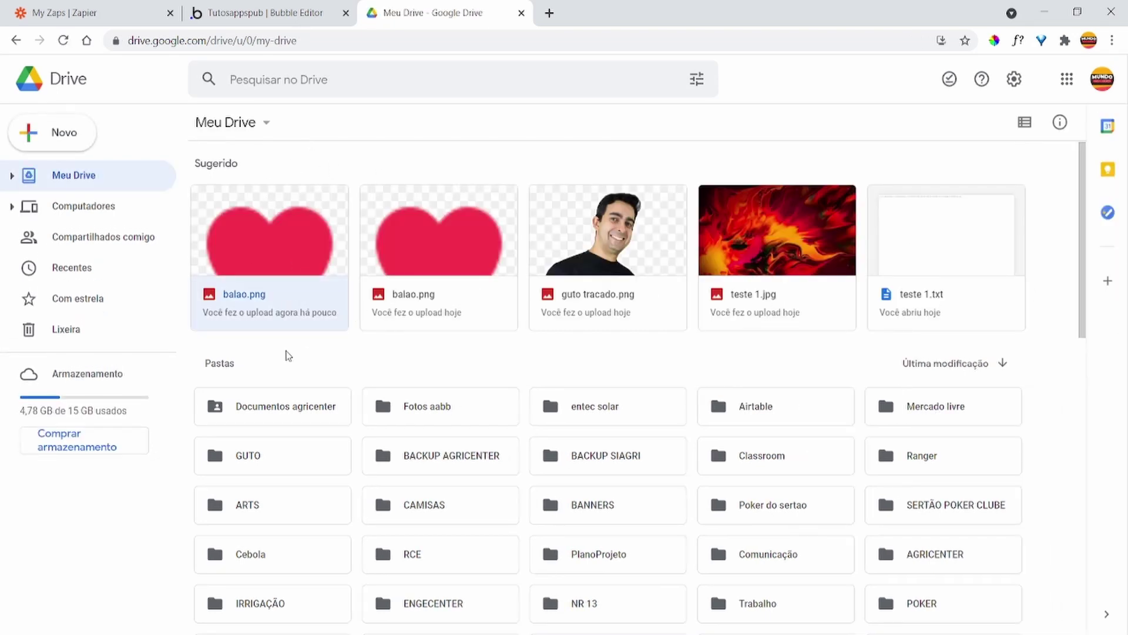
double_click(259, 288)
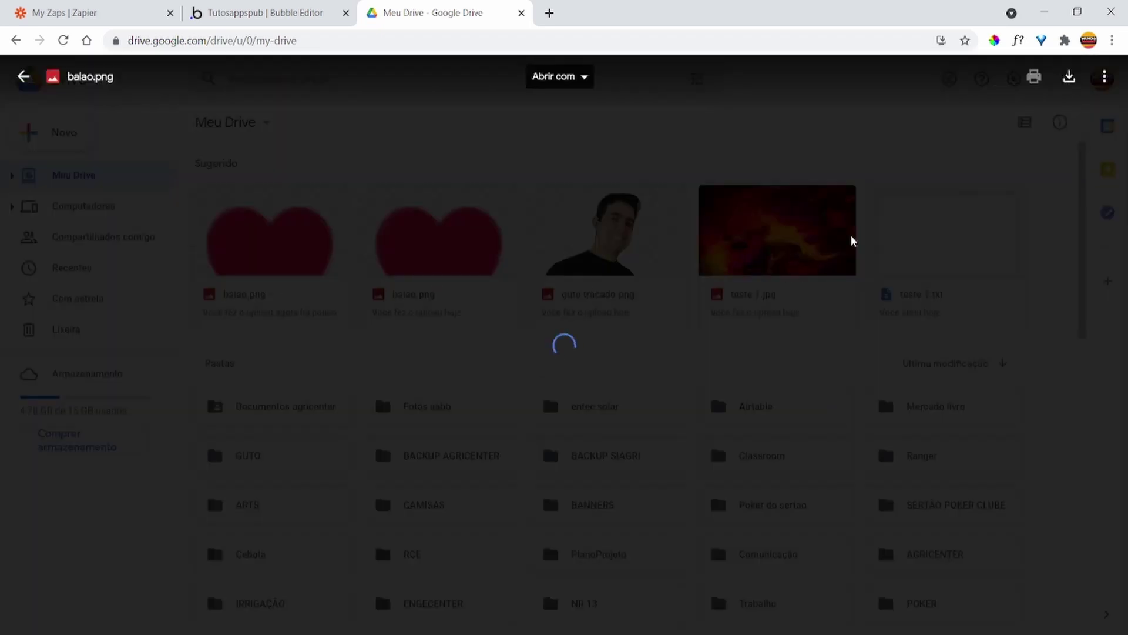
click(1105, 77)
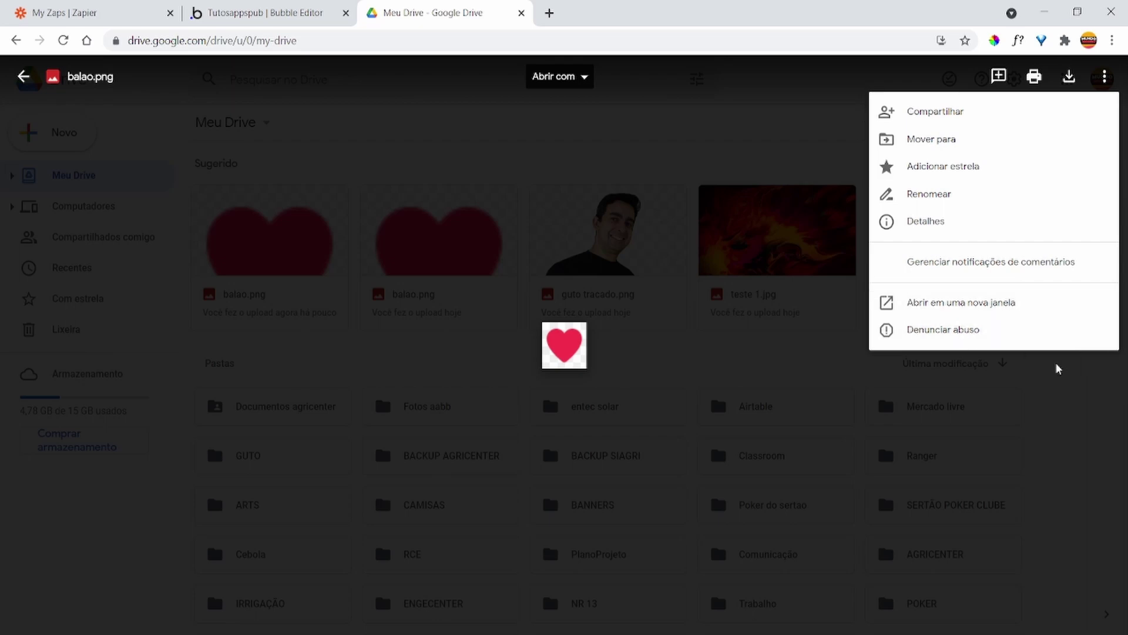
click(802, 132)
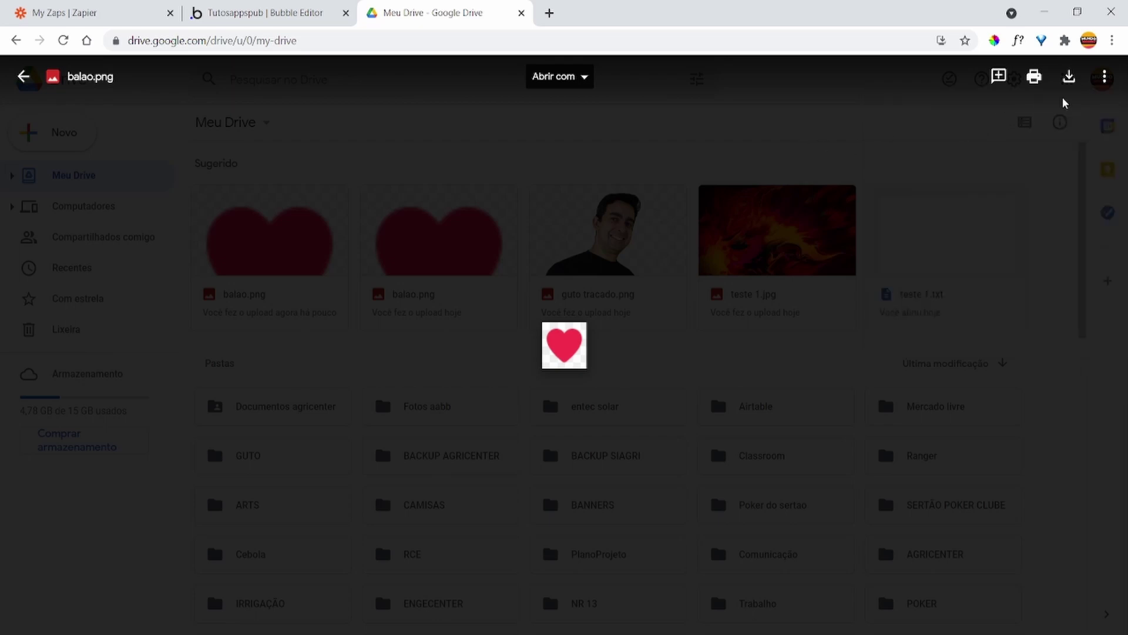
click(1104, 77)
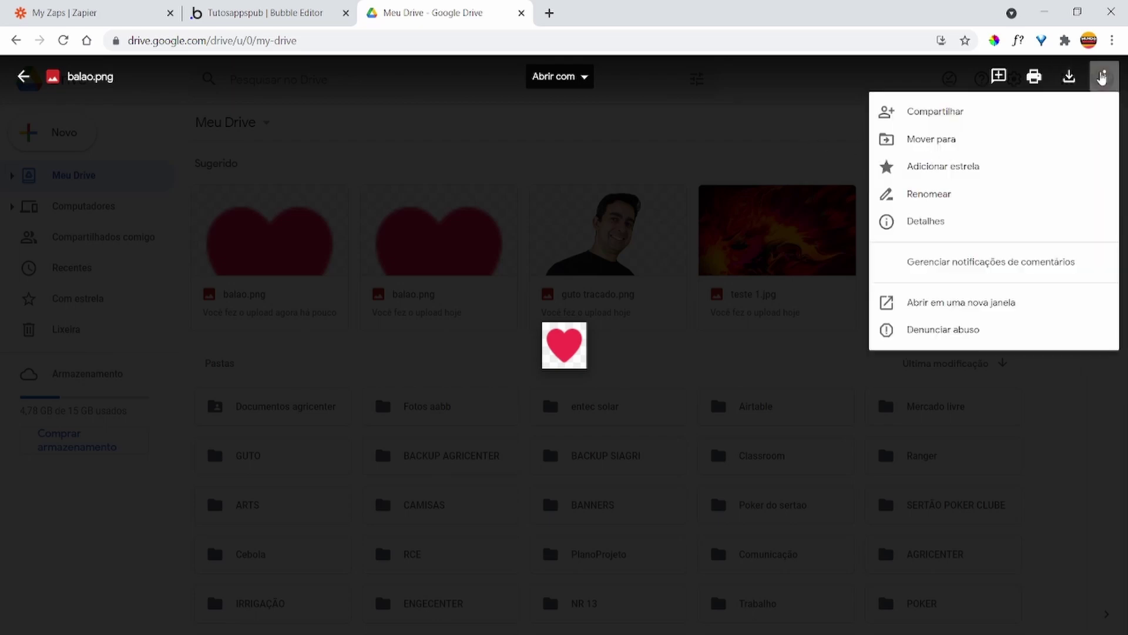
click(748, 159)
click(476, 202)
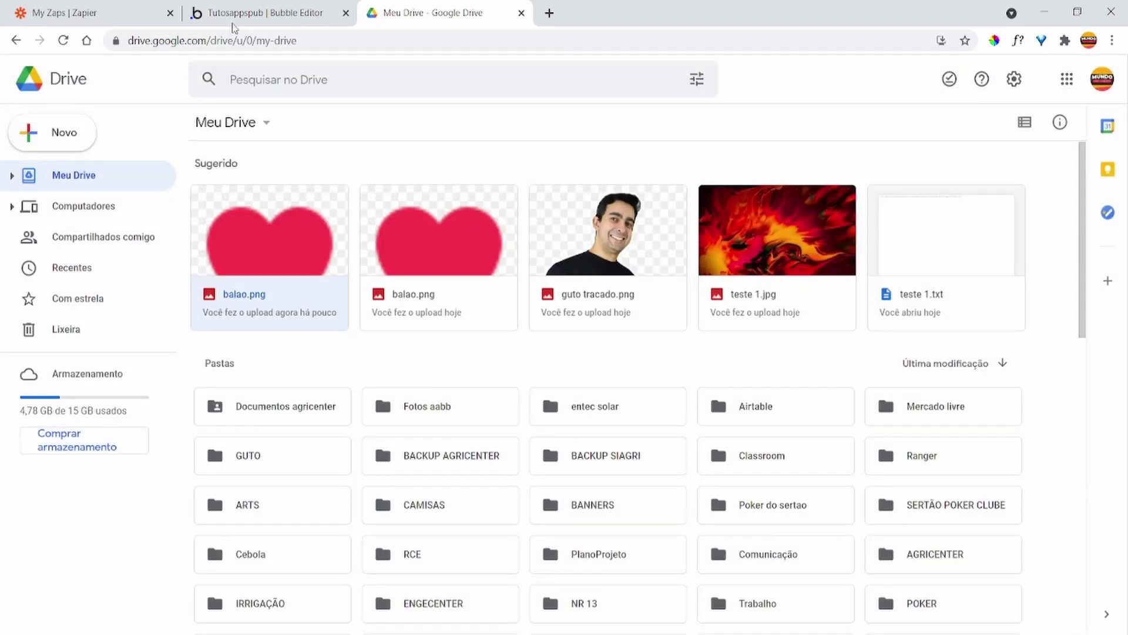
Switch to the Bubble editor and open a live preview of the google_drive page
click(235, 17)
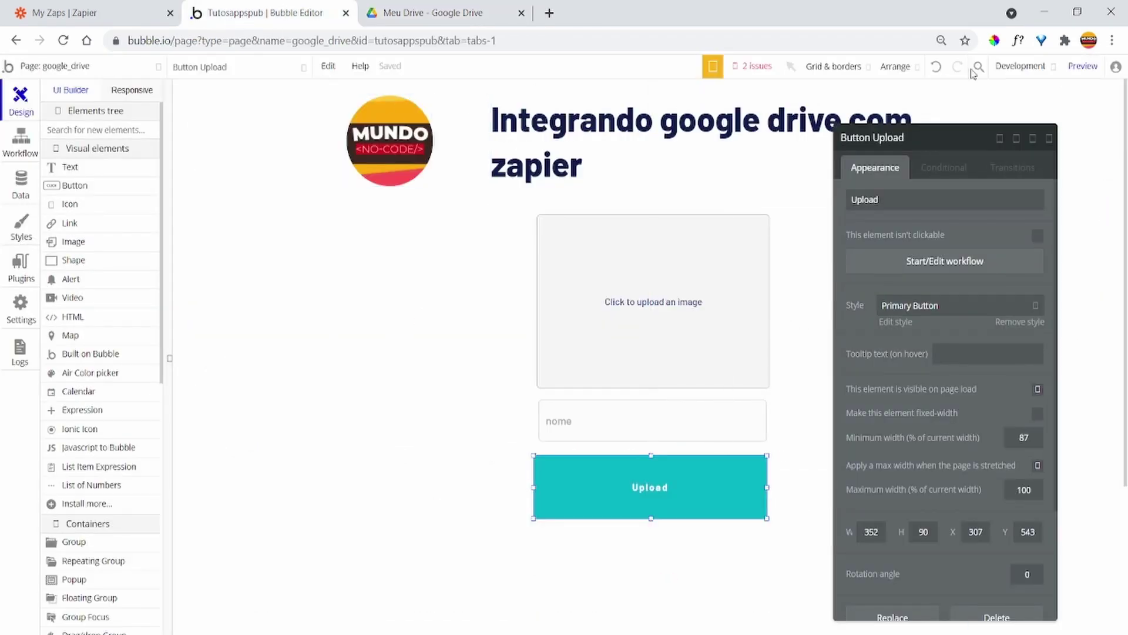
click(1083, 66)
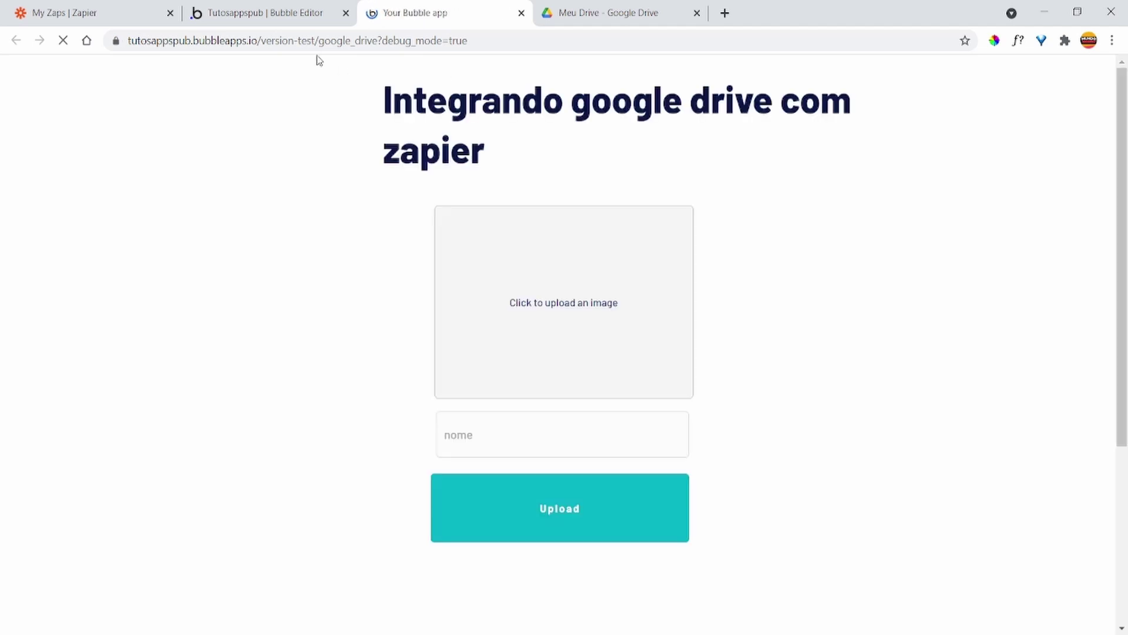
click(279, 17)
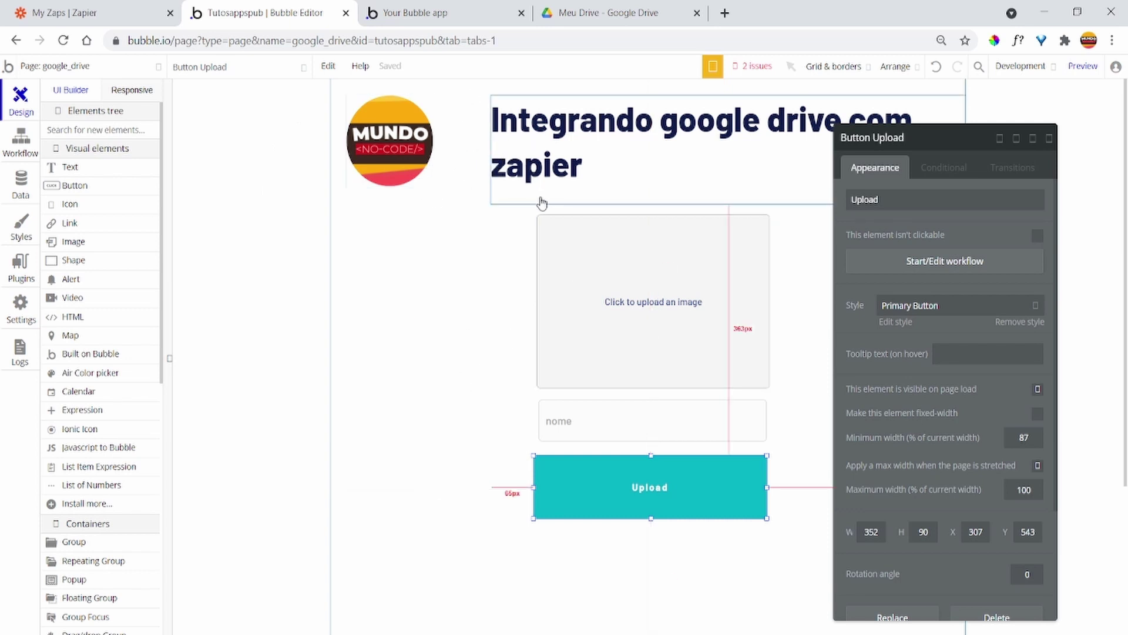
click(429, 13)
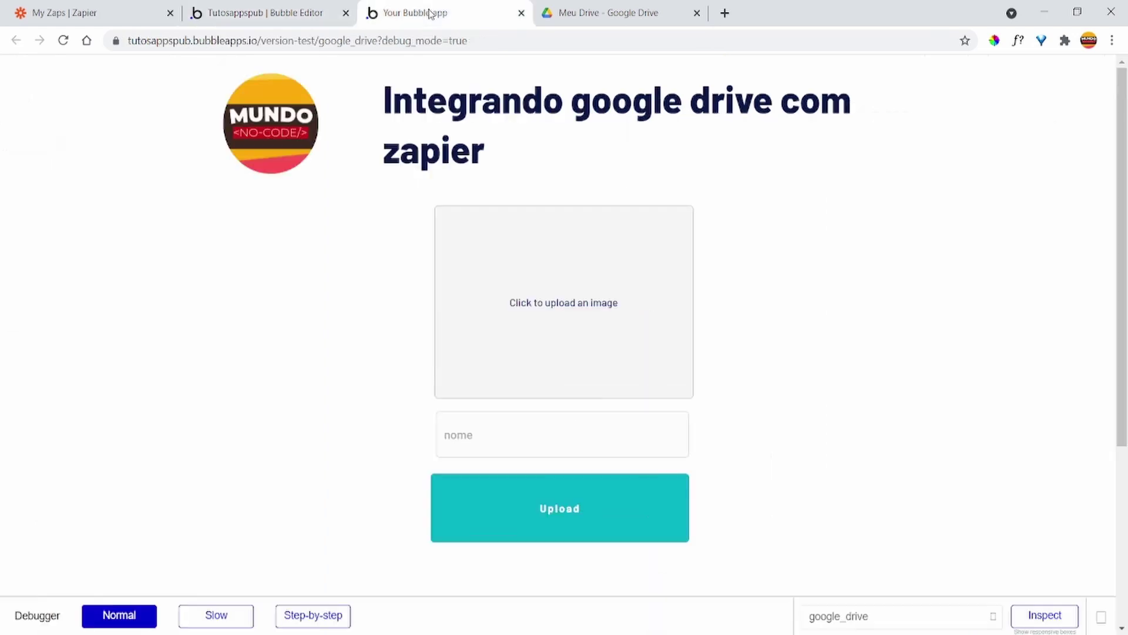
Load the paper-plane image into the preview page's image uploader, enter the nome value zap, and submit the upload
click(584, 335)
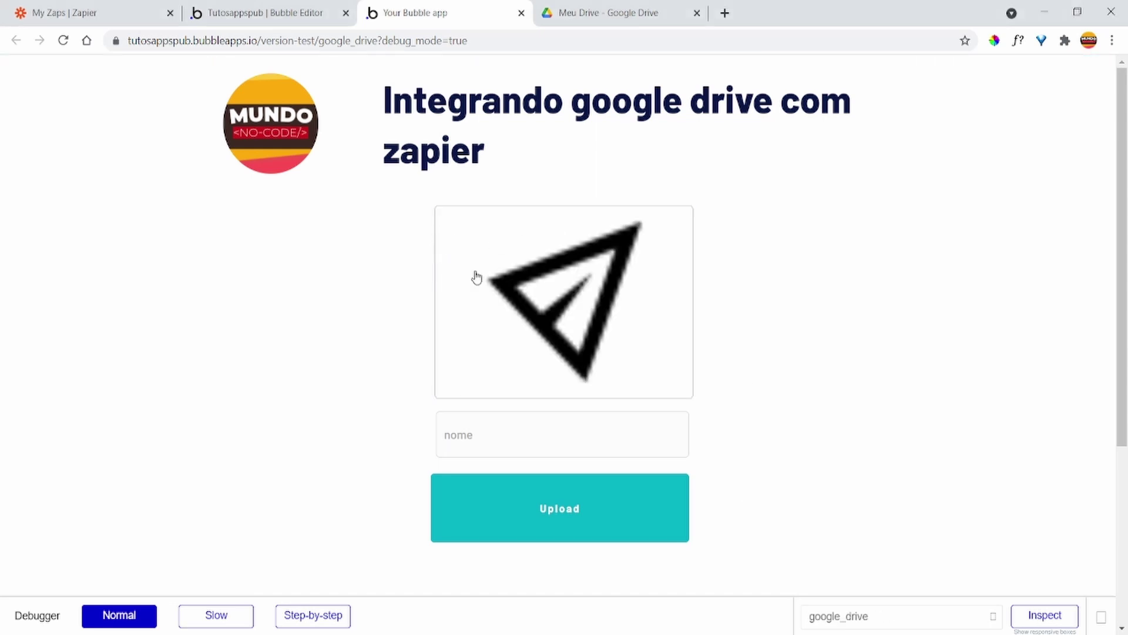
click(599, 432)
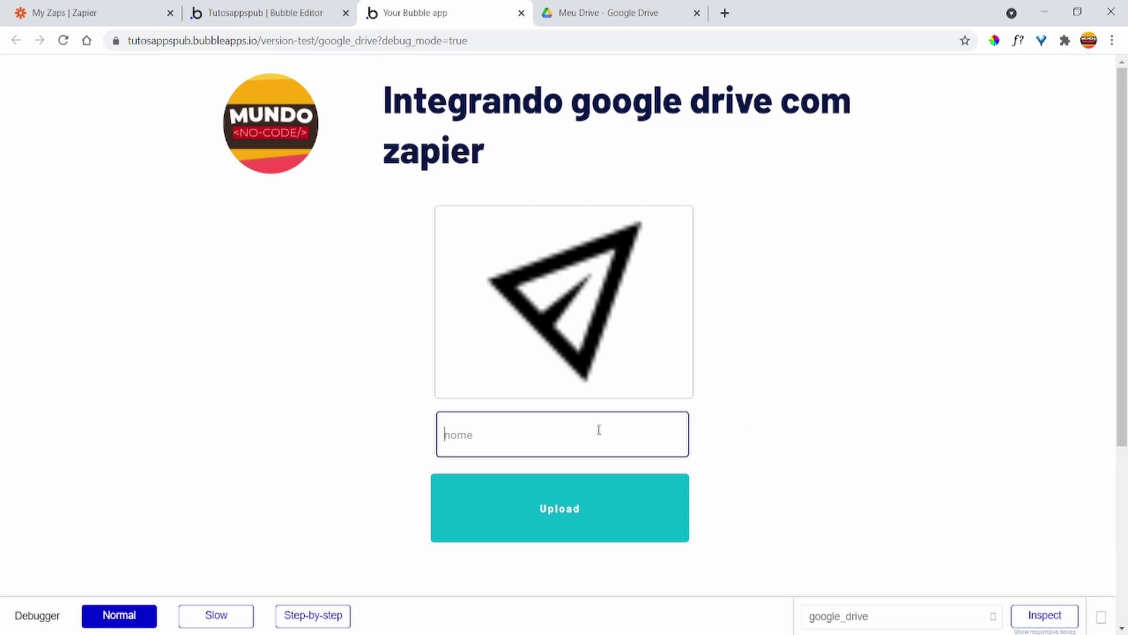
text(zap)
click(581, 502)
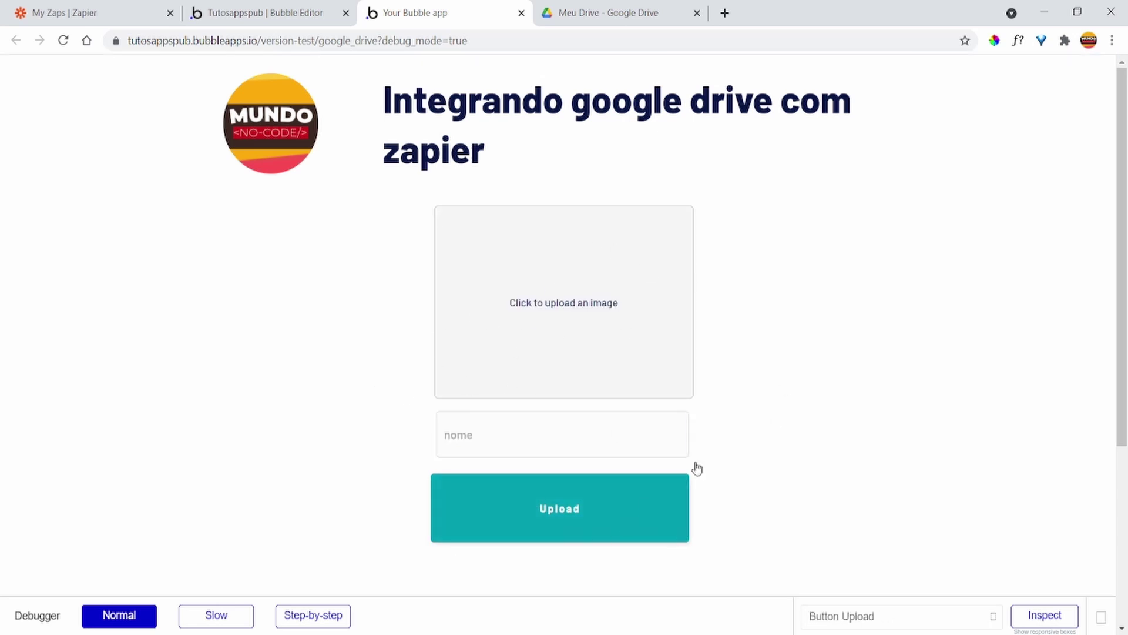
Switch to Google Drive and reload Meu Drive to check for the newly uploaded image
click(608, 12)
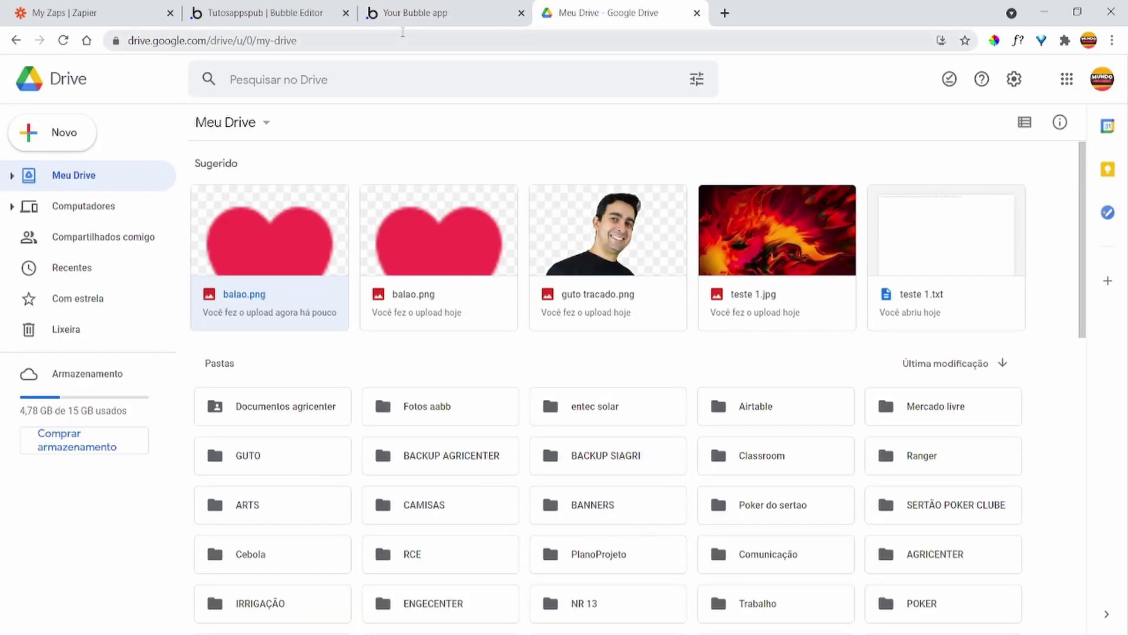
click(403, 34)
key(Return)
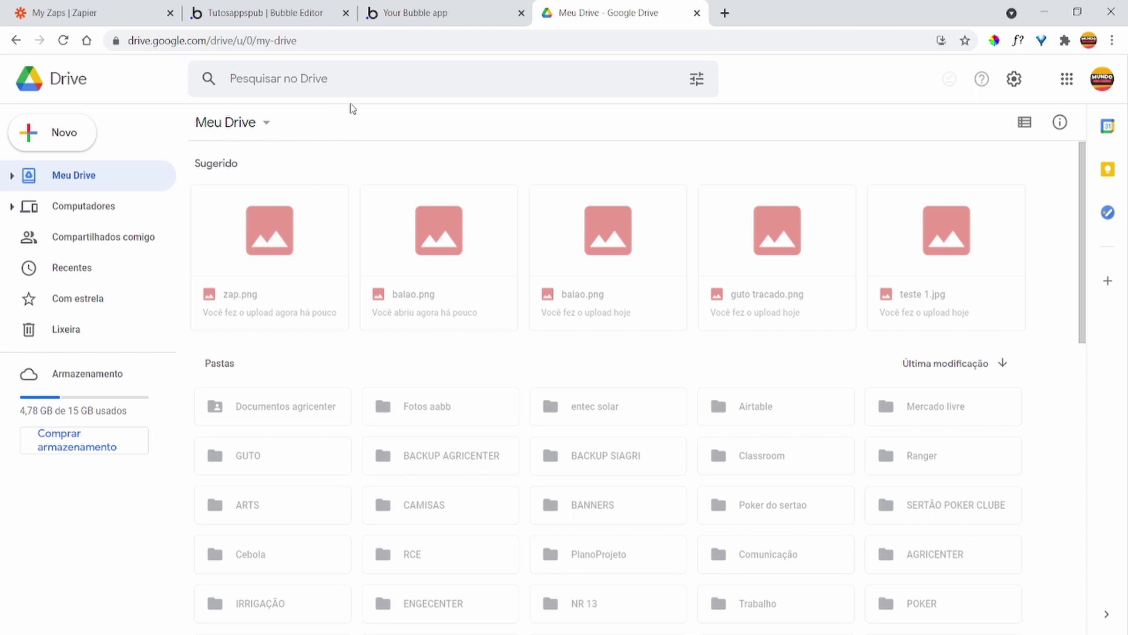
click(350, 34)
key(Return)
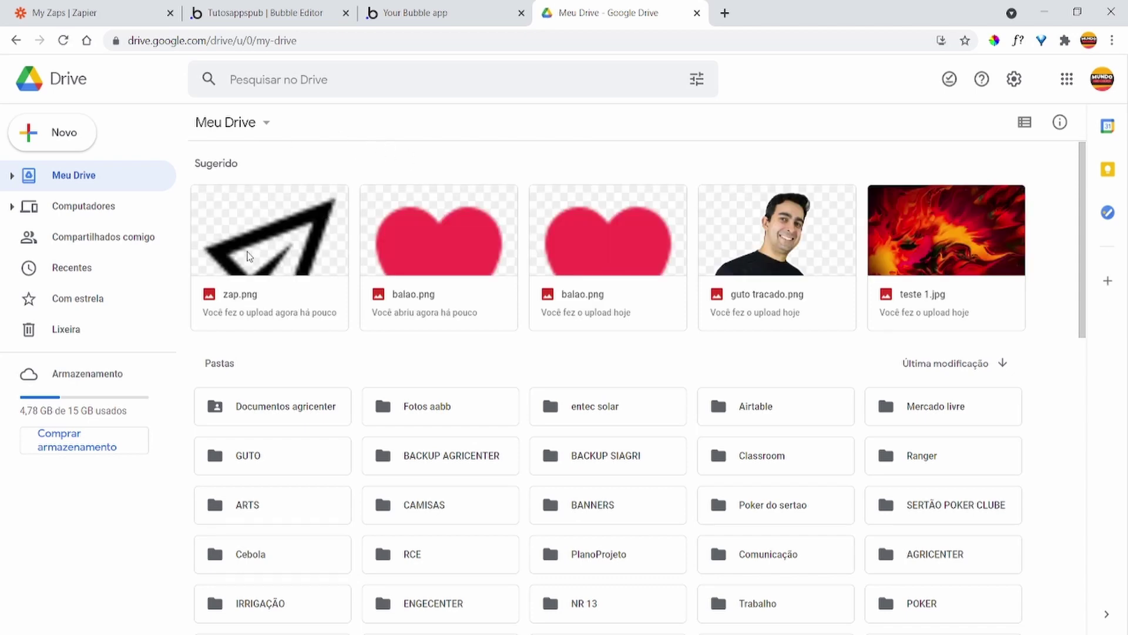
Compare the Bubble preview page with Google Drive once more, and return to the Zaps list in Zapier
click(420, 11)
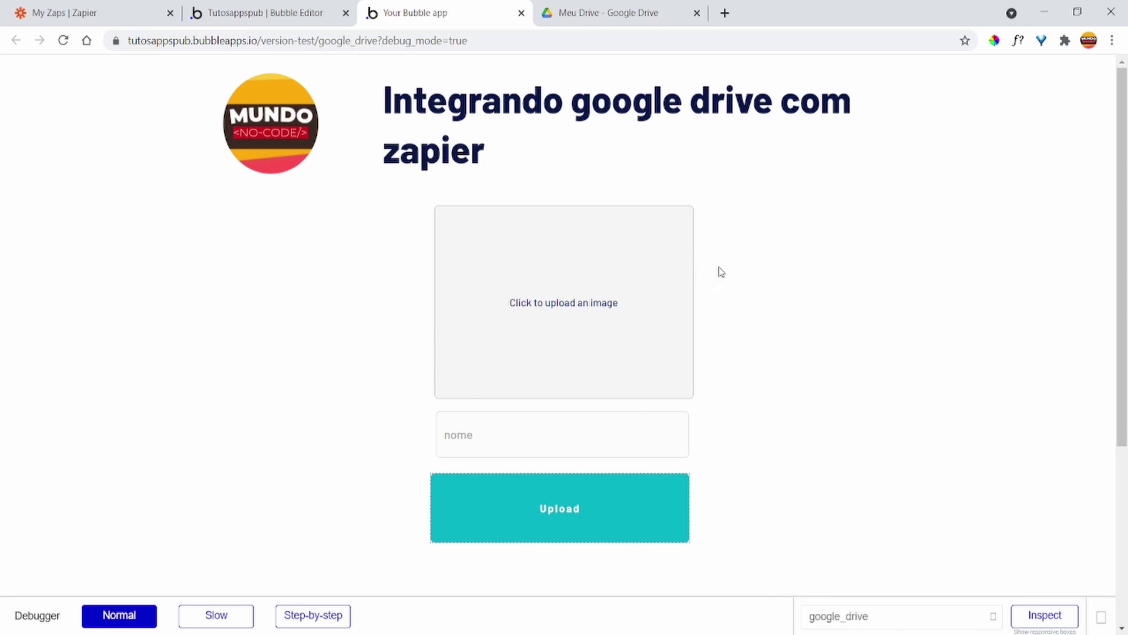
click(562, 18)
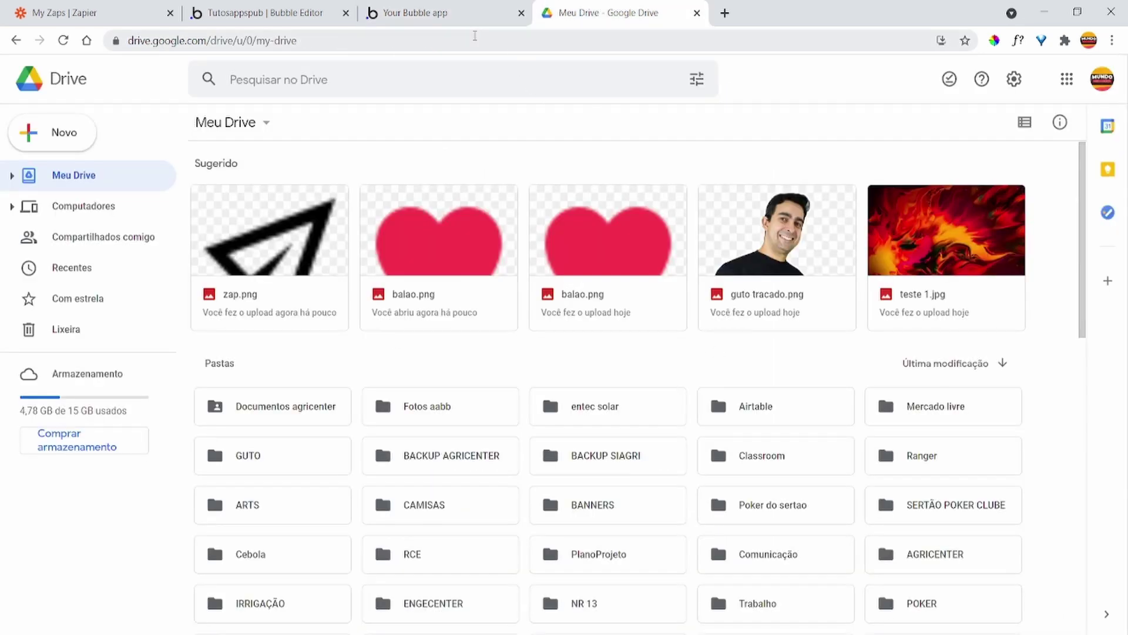
click(475, 36)
click(421, 12)
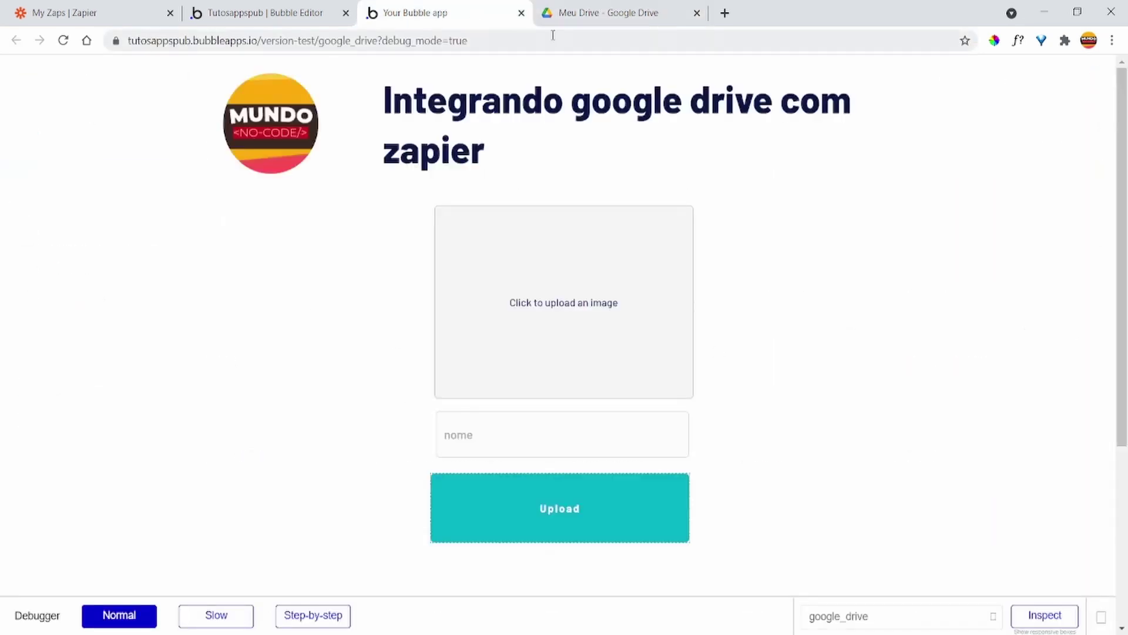
click(61, 12)
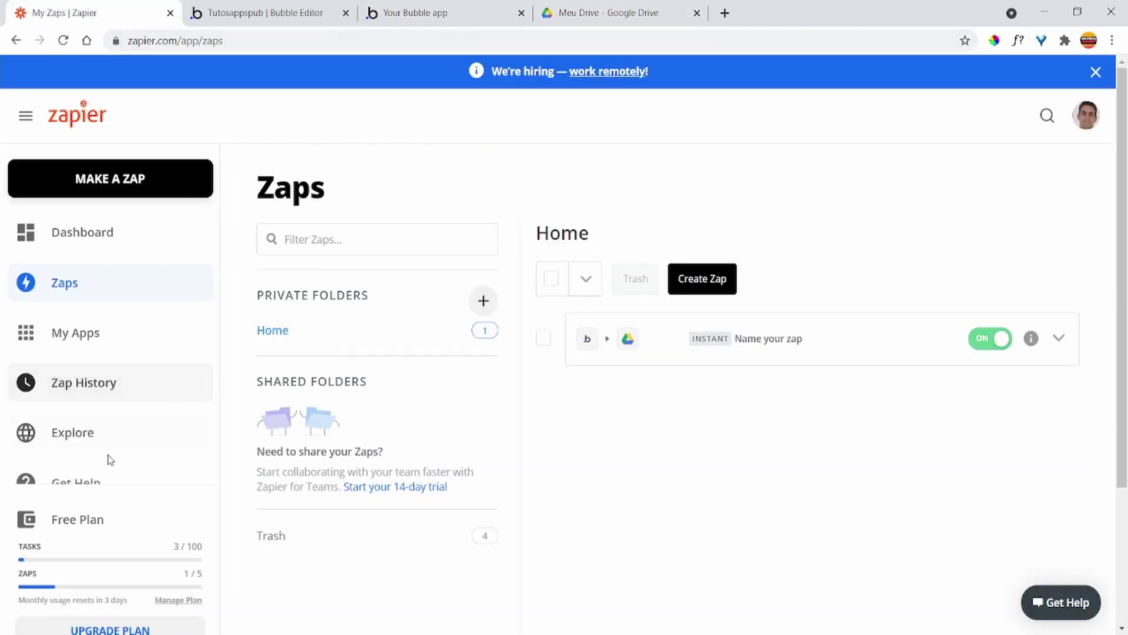